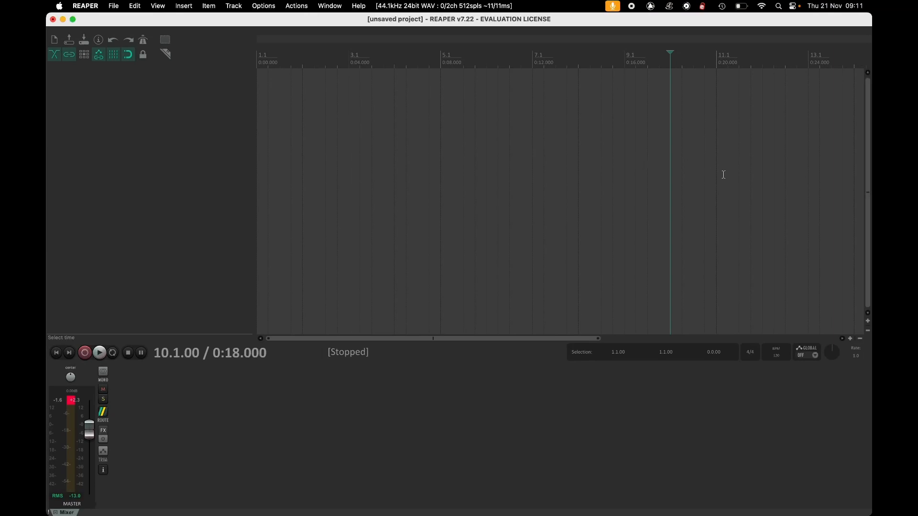
Set the project tempo to 134 BPM.
{"action": "left_click", "coordinate": [778, 357]}
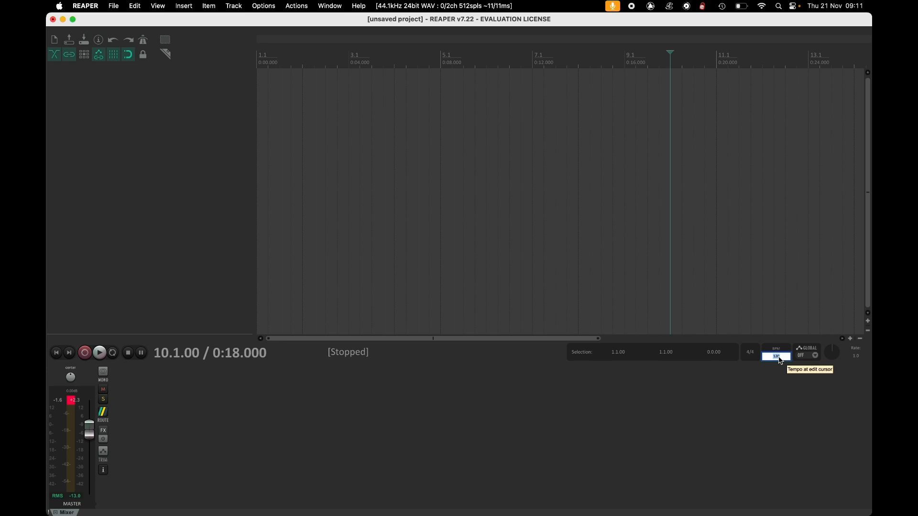
{"action": "type", "text": "134"}
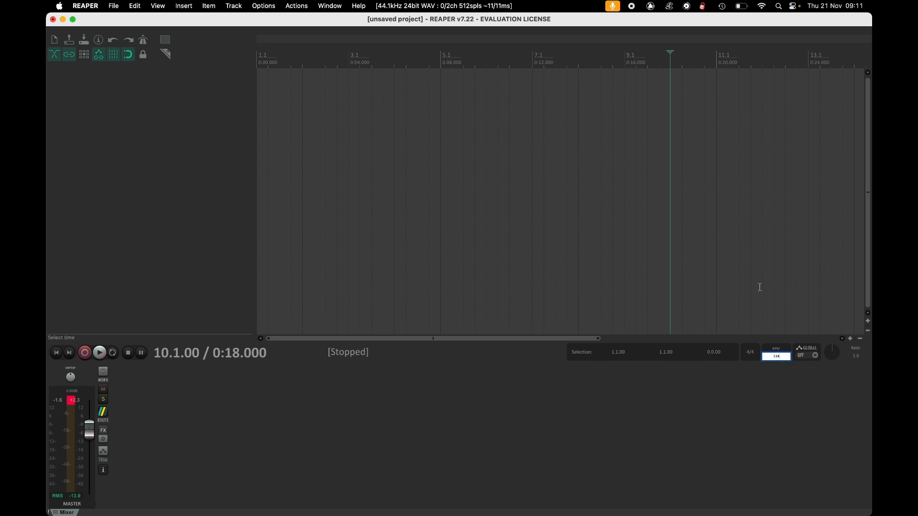
{"action": "left_click", "coordinate": [756, 258]}
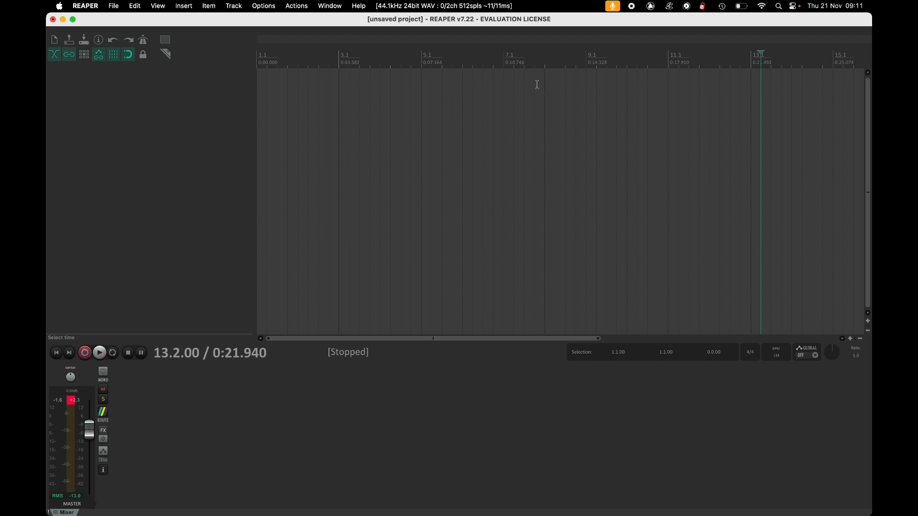
Insert all six stems from the Desktop's Demos Stems 134 folder at the same time position on separate tracks.
{"action": "left_click", "coordinate": [183, 6]}
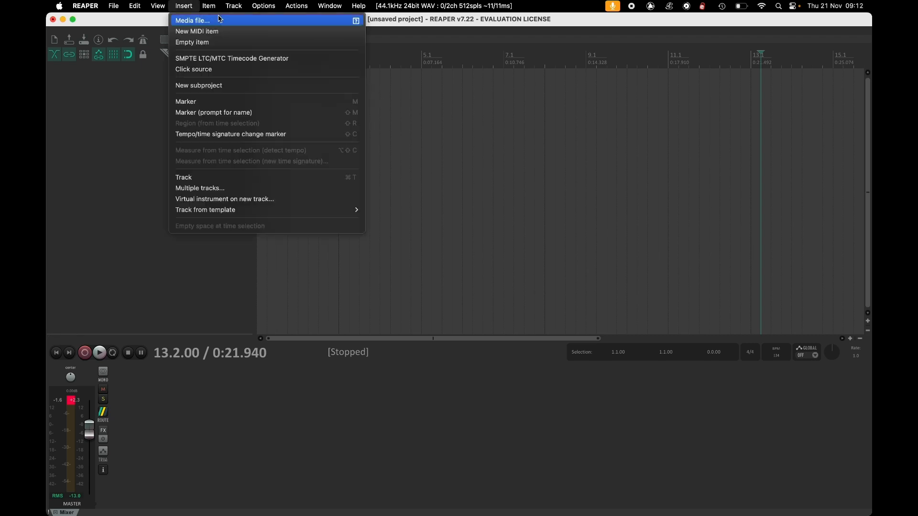
{"action": "left_click", "coordinate": [237, 22]}
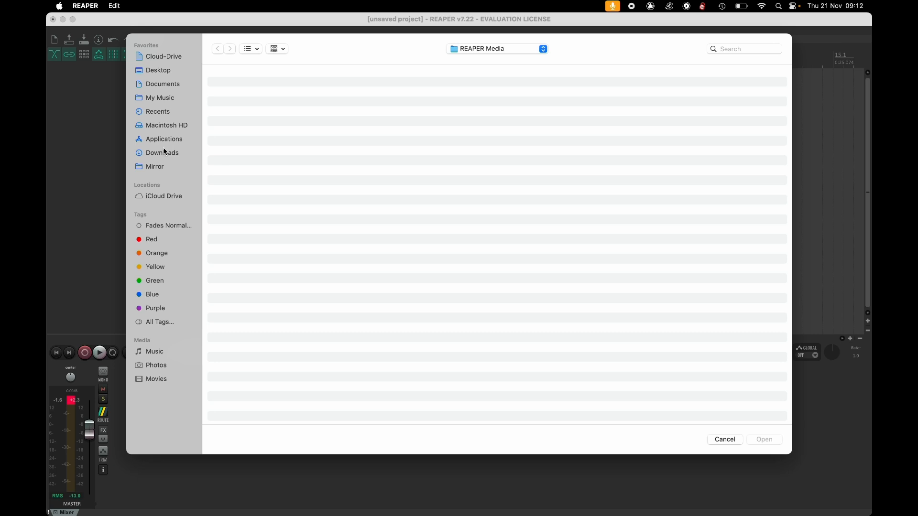
{"action": "left_click", "coordinate": [171, 71]}
{"action": "double_click", "coordinate": [287, 210]}
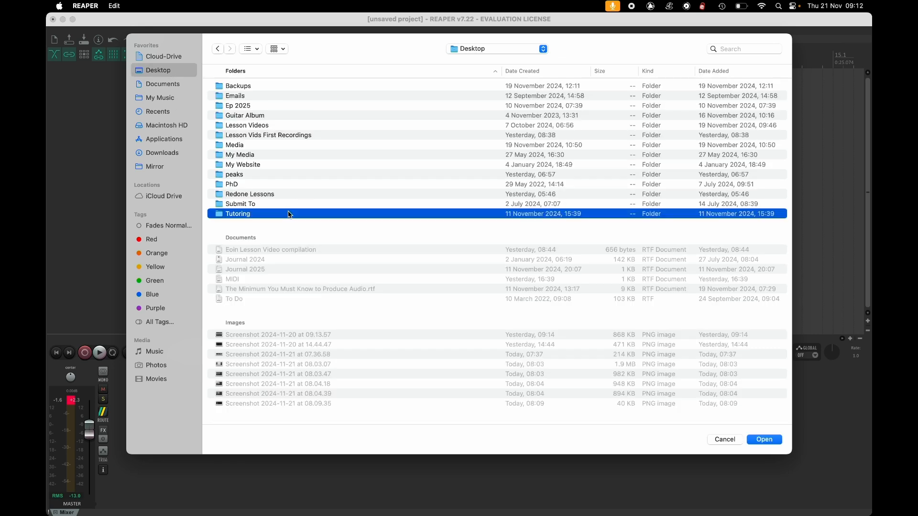
{"action": "left_click", "coordinate": [280, 87]}
{"action": "double_click", "coordinate": [279, 88]}
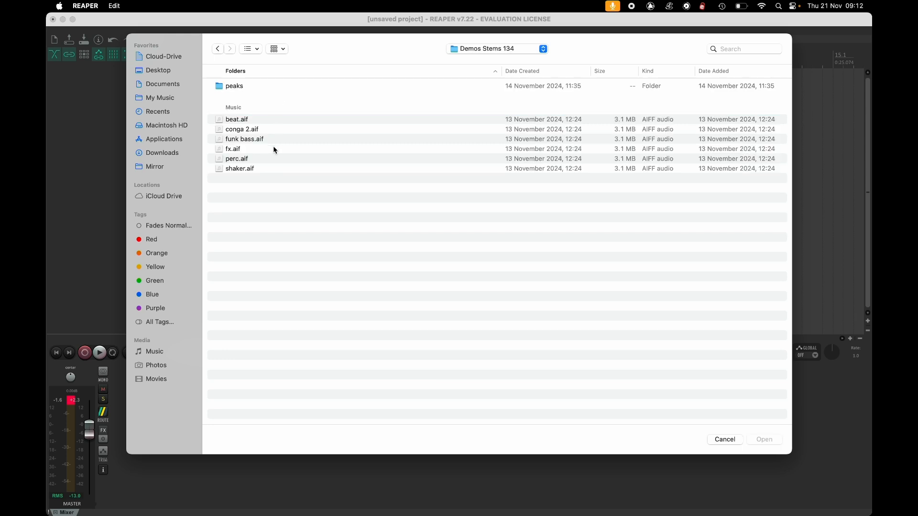
{"action": "left_click_drag", "start_coordinate": [271, 179], "coordinate": [265, 99]}
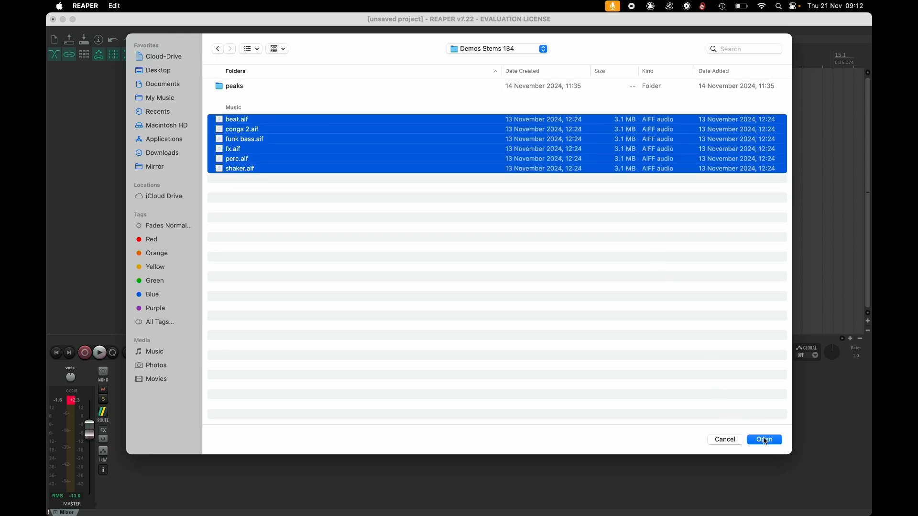
{"action": "left_click", "coordinate": [764, 440]}
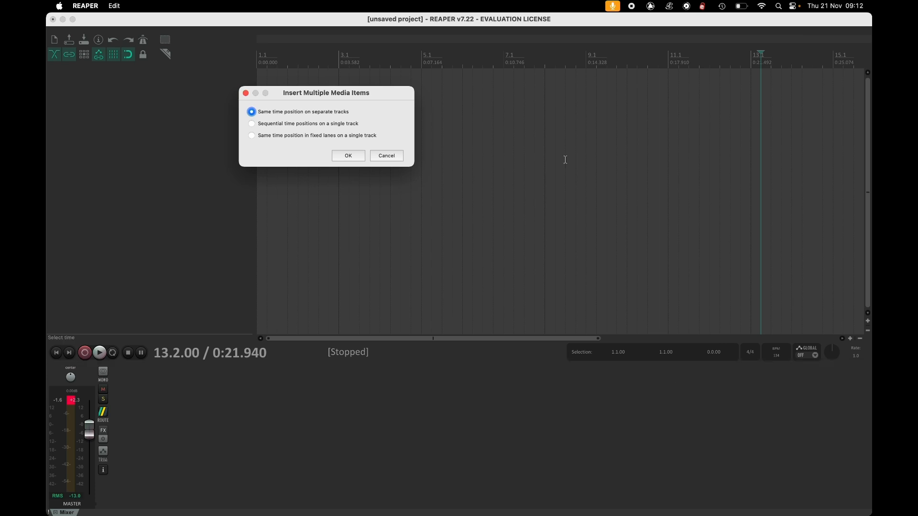
{"action": "left_click", "coordinate": [347, 156]}
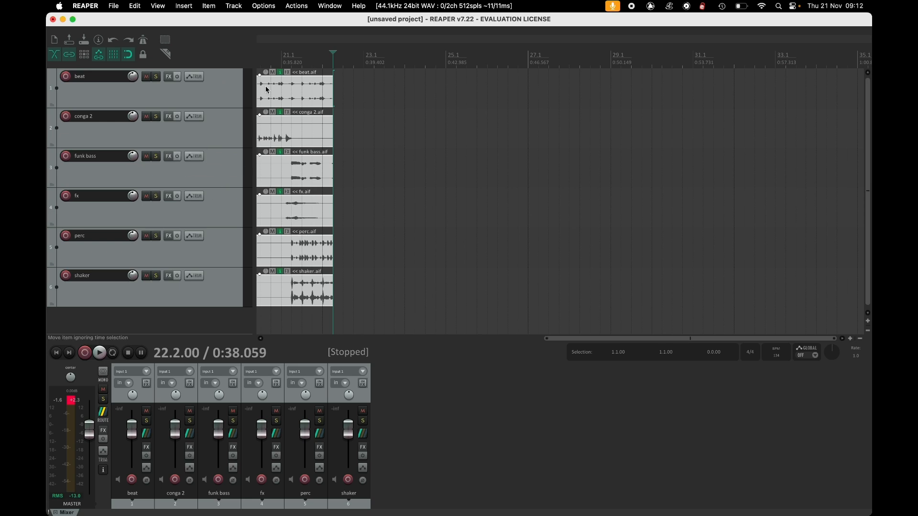
Move all six stem items together to the start of the project.
{"action": "left_click", "coordinate": [267, 54]}
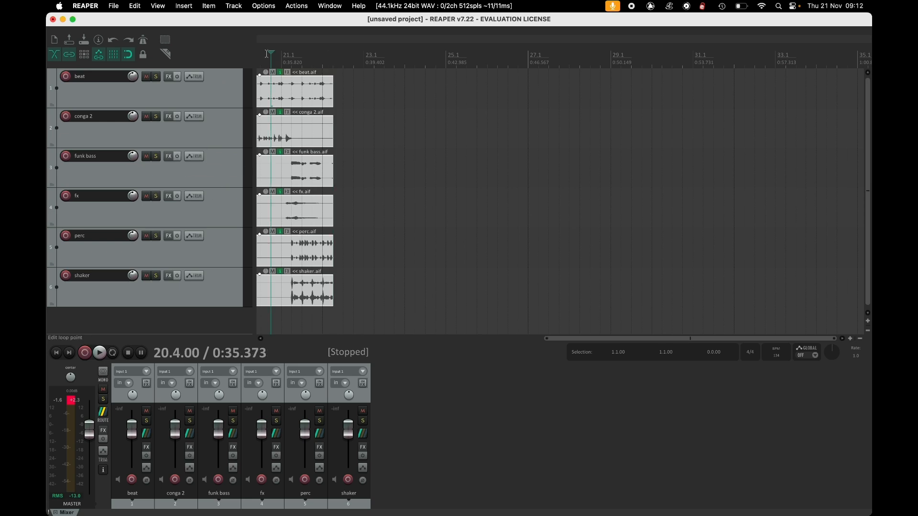
{"action": "left_click", "coordinate": [57, 354]}
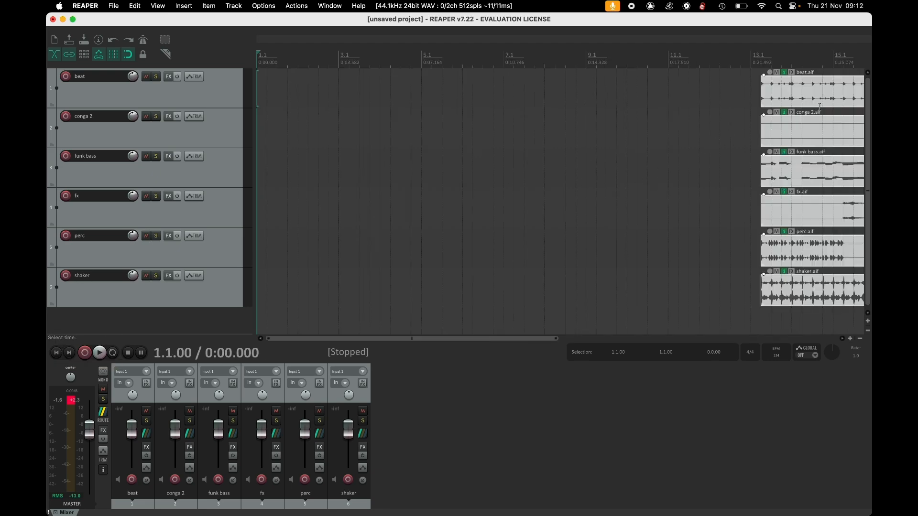
{"action": "left_click_drag", "start_coordinate": [838, 102], "coordinate": [296, 104]}
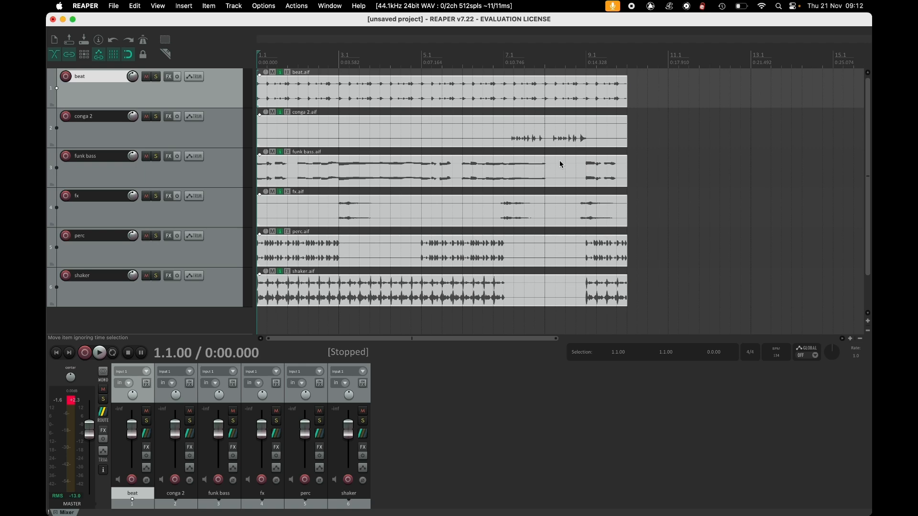
Set a loop time selection from bar 1 to bar 9.
{"action": "scroll", "coordinate": [543, 165], "scroll_direction": "down", "scroll_amount": 4}
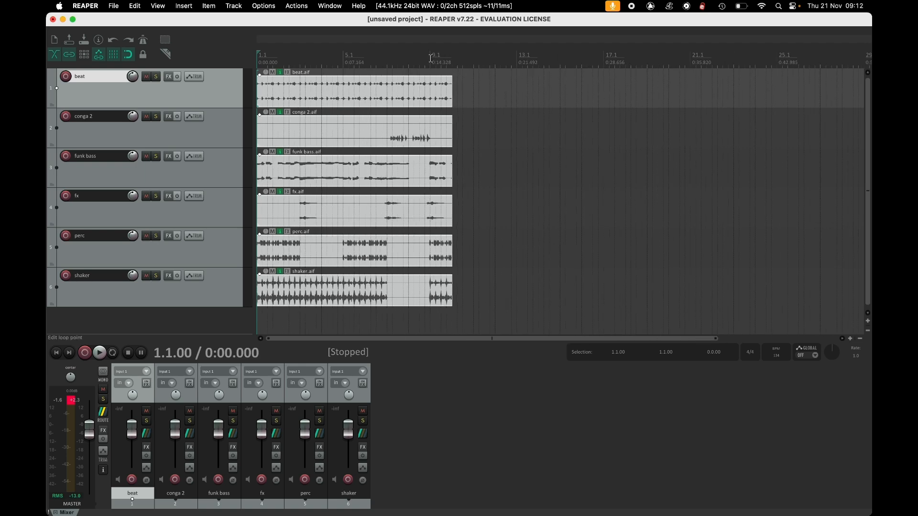
{"action": "left_click_drag", "start_coordinate": [431, 58], "coordinate": [258, 60]}
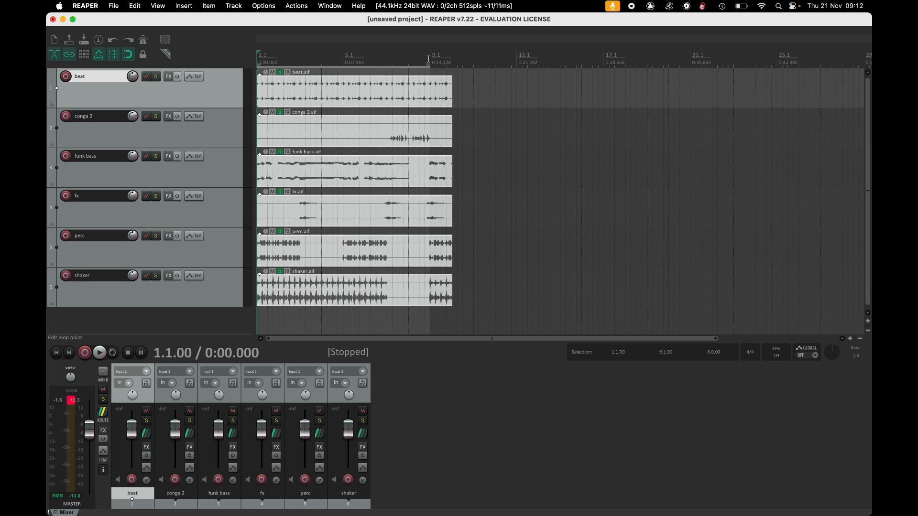
{"action": "left_click_drag", "start_coordinate": [454, 57], "coordinate": [719, 66]}
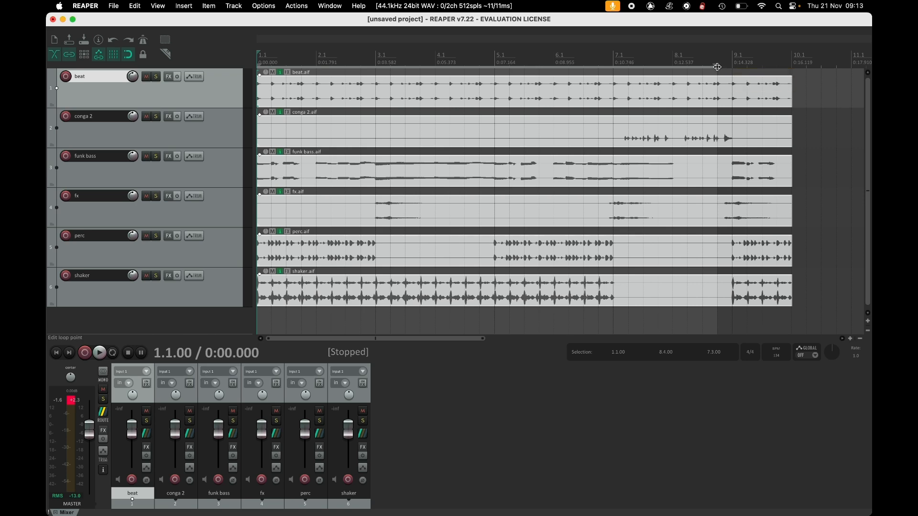
{"action": "left_click_drag", "start_coordinate": [717, 67], "coordinate": [729, 66]}
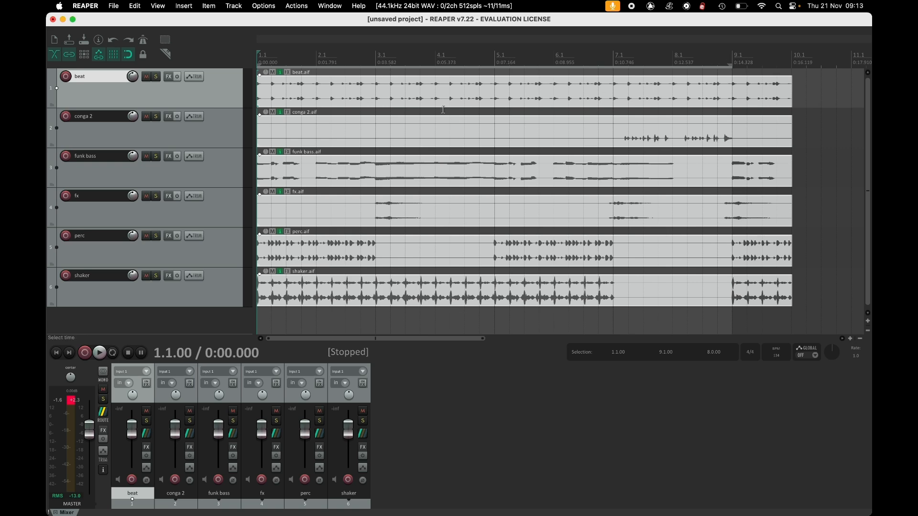
Turn on repeat and audition playback starting from bar 7.
{"action": "scroll", "coordinate": [344, 138], "scroll_direction": "down", "scroll_amount": 3}
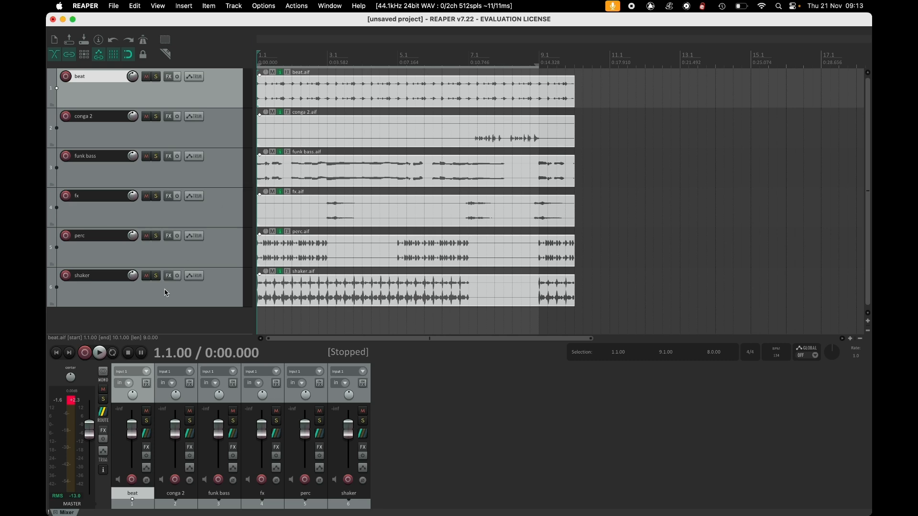
{"action": "left_click", "coordinate": [113, 354]}
{"action": "left_click", "coordinate": [470, 53]}
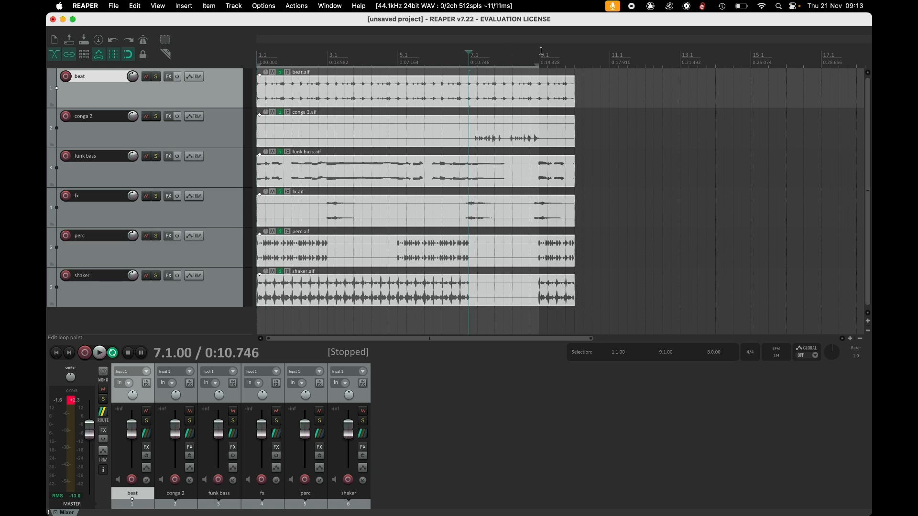
{"action": "key", "text": "space"}
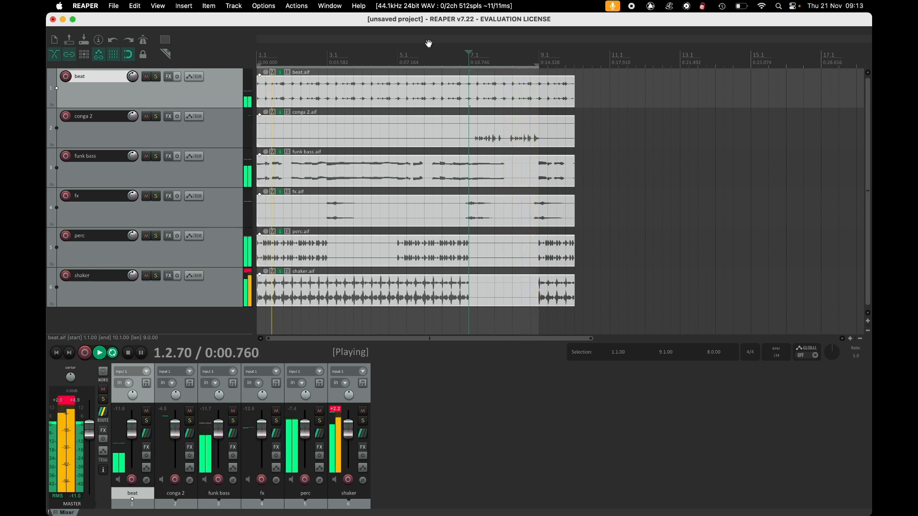
{"action": "key", "text": "space"}
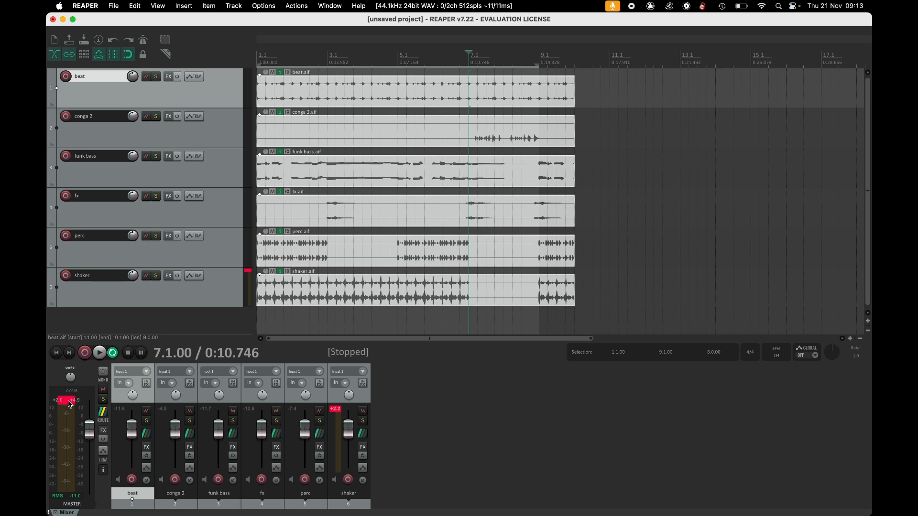
Clear the clip indicators and turn the shaker track down to about -8.7 dB while auditioning playback.
{"action": "left_click", "coordinate": [71, 402]}
{"action": "left_click", "coordinate": [248, 271]}
{"action": "left_click", "coordinate": [310, 293]}
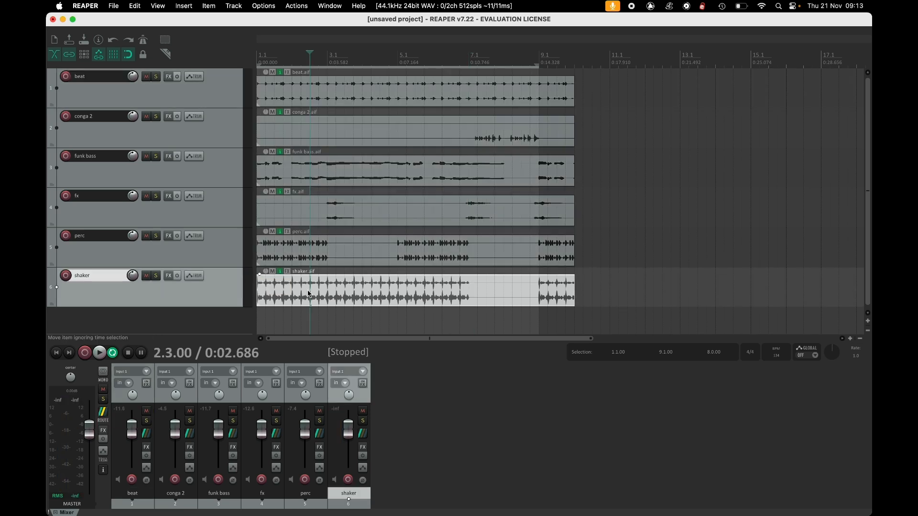
{"action": "left_click_drag", "start_coordinate": [132, 276], "coordinate": [133, 286]}
{"action": "key", "text": "space"}
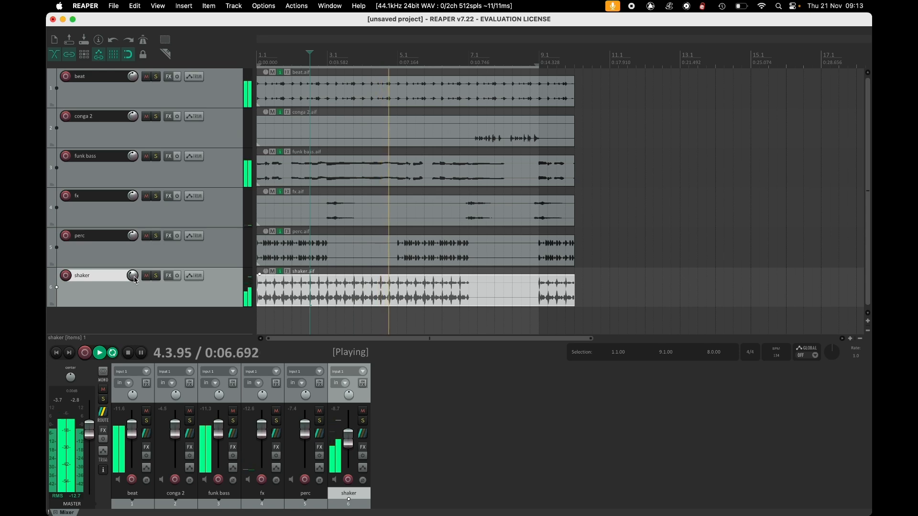
{"action": "key", "text": "space"}
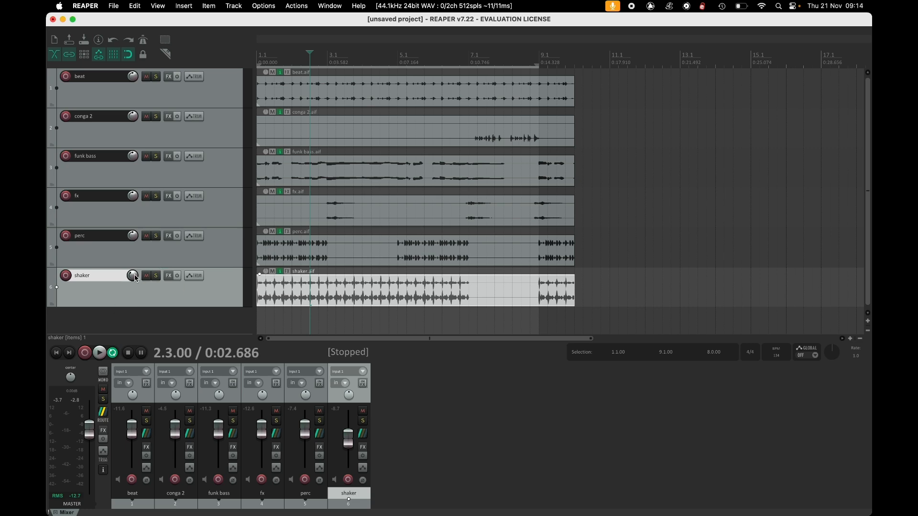
Split the shaker item at bar 9.
{"action": "mouse_move", "coordinate": [350, 441]}
{"action": "left_click_drag", "start_coordinate": [349, 440], "coordinate": [350, 437]}
{"action": "left_click", "coordinate": [540, 281]}
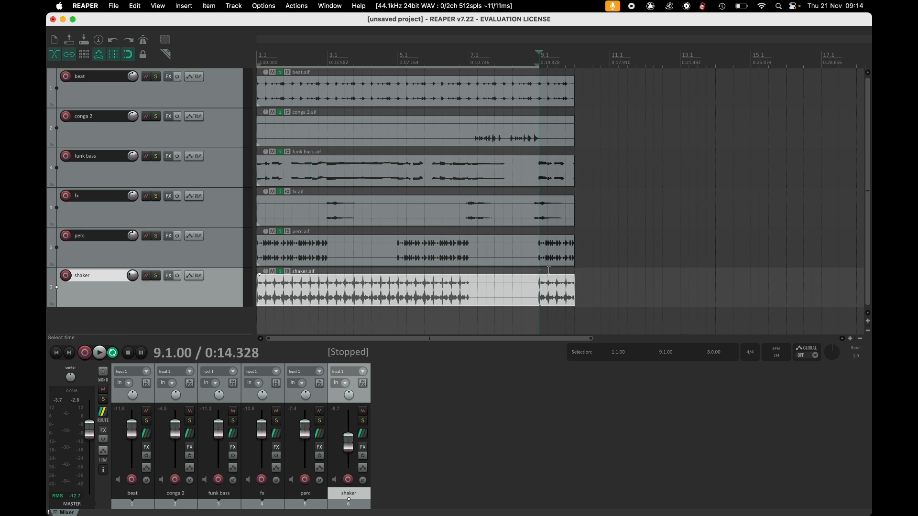
{"action": "left_click", "coordinate": [561, 293]}
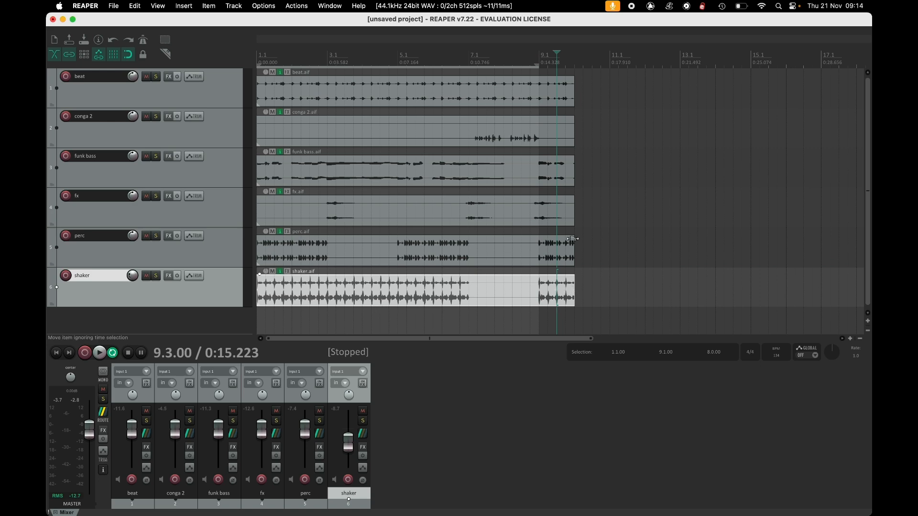
{"action": "left_click", "coordinate": [539, 54]}
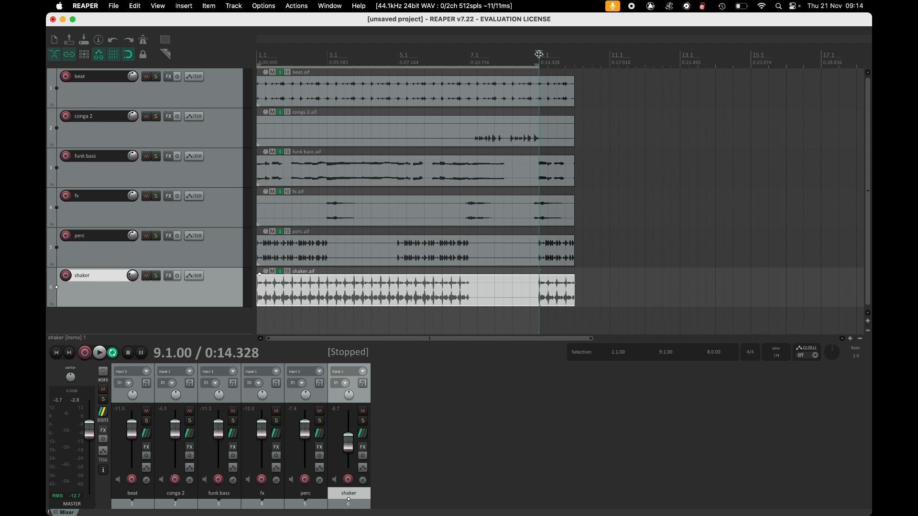
{"action": "key", "text": "s"}
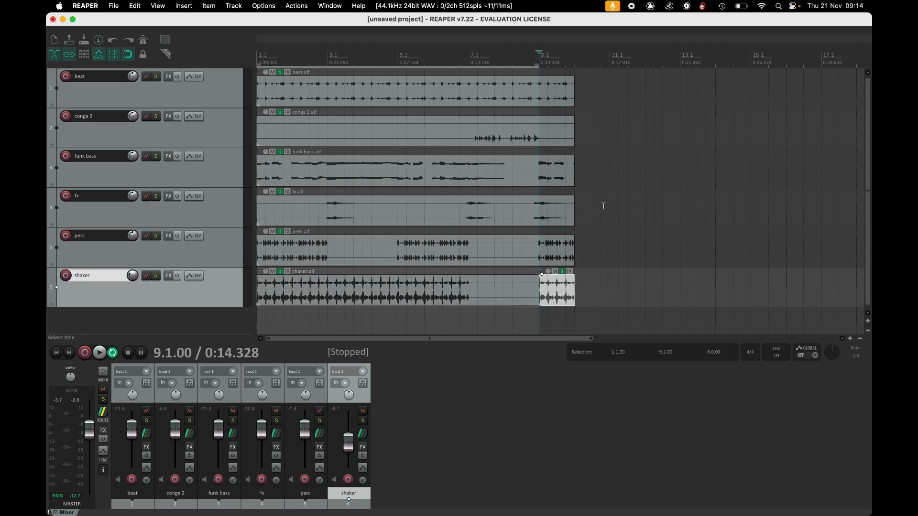
Move the shaker's section after the split to bar 10 and duplicate it three times.
{"action": "left_click_drag", "start_coordinate": [562, 296], "coordinate": [599, 297]}
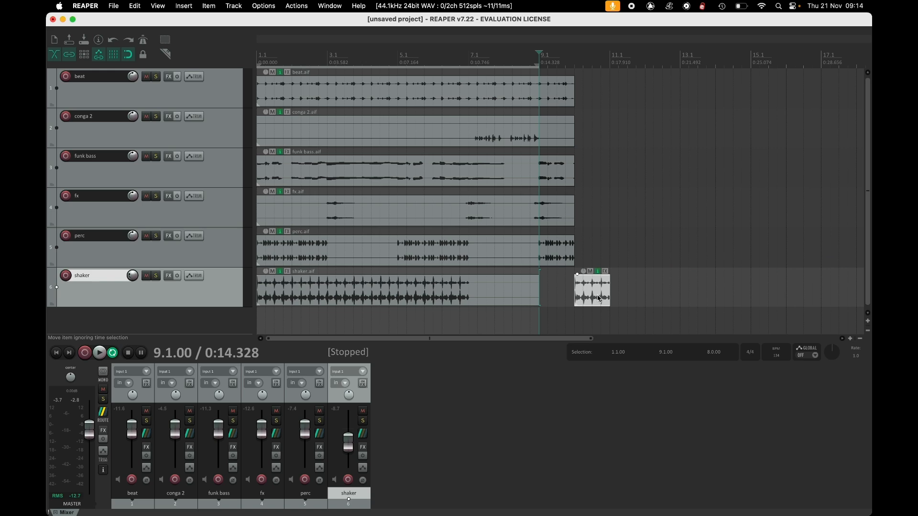
{"action": "left_click", "coordinate": [591, 296]}
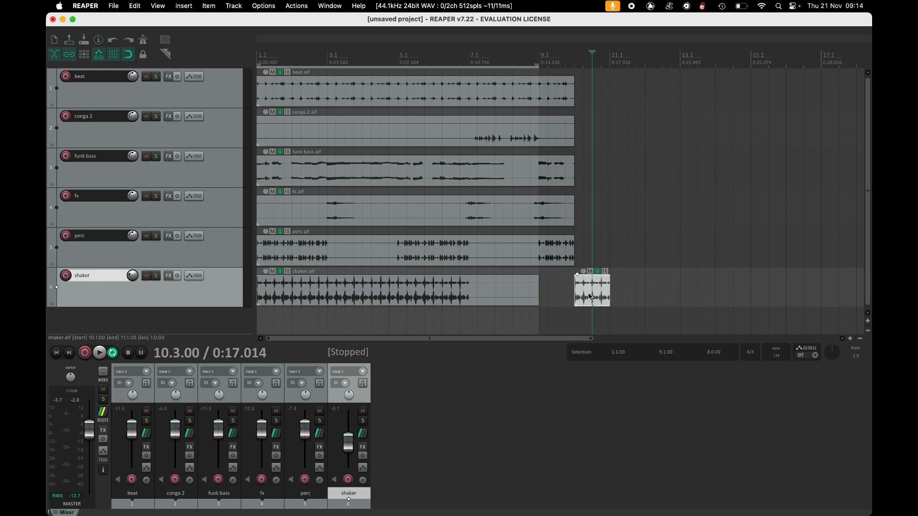
{"action": "key", "text": "ctrl+d"}
{"action": "key", "text": "ctrl+d"}
{"action": "key", "text": "ctrl+d"}
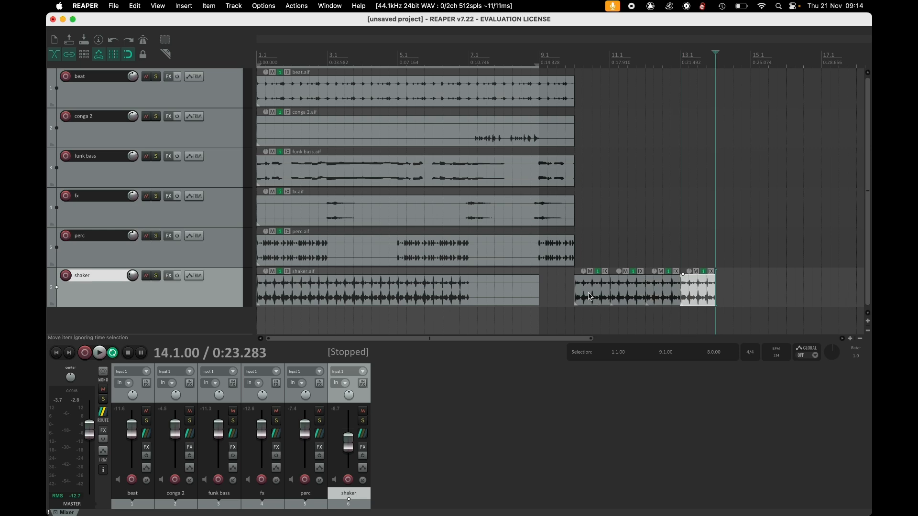
Play back from bar 10 to audition the repeated shaker sections.
{"action": "left_click", "coordinate": [591, 60]}
{"action": "key", "text": "space"}
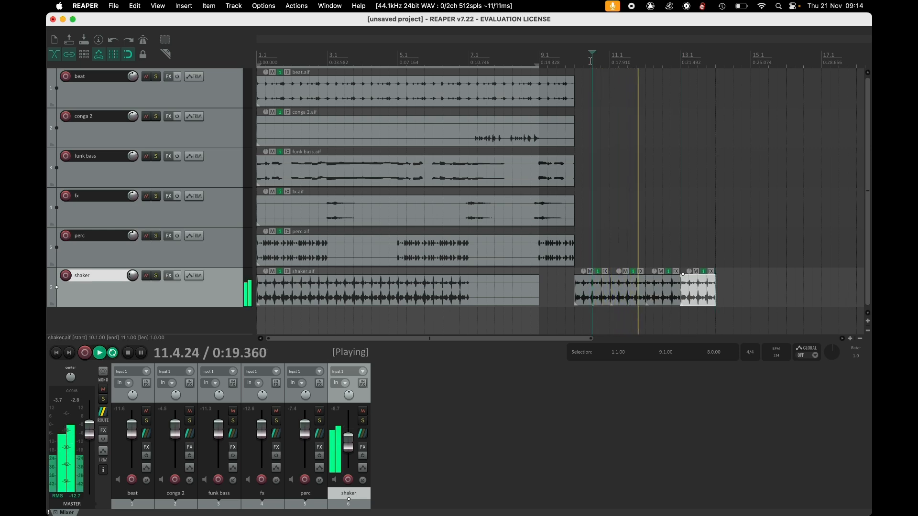
{"action": "key", "text": "space"}
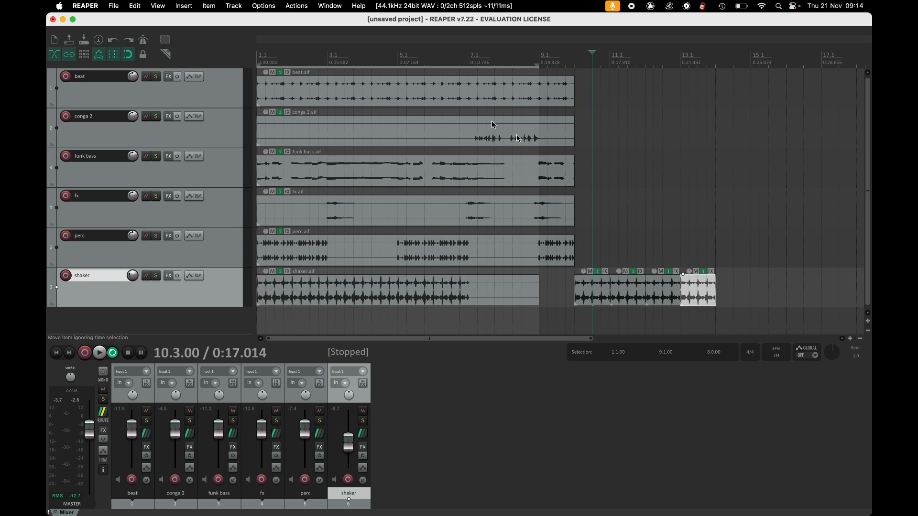
Turn on automatic crossfades for item edits.
{"action": "left_click", "coordinate": [145, 41]}
{"action": "left_click", "coordinate": [143, 40]}
{"action": "left_click", "coordinate": [168, 55]}
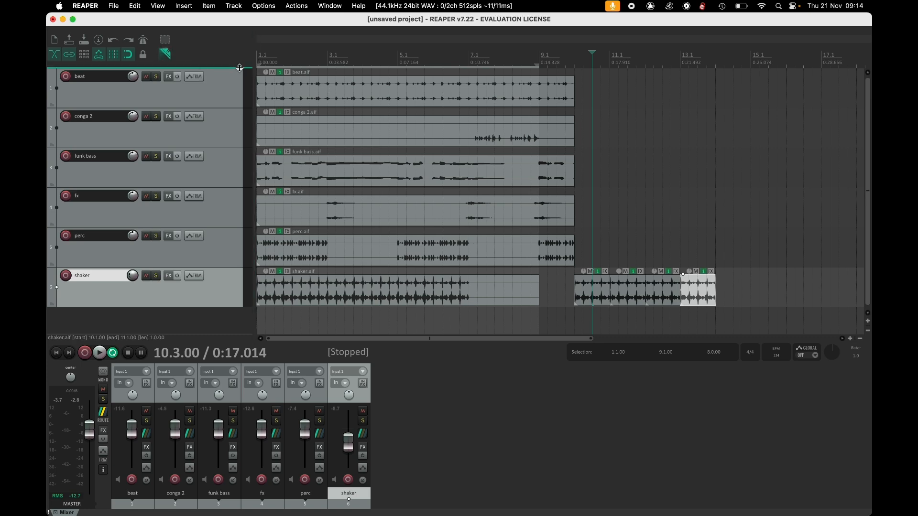
{"action": "left_click_drag", "start_coordinate": [330, 92], "coordinate": [433, 208]}
{"action": "key", "text": "Delete"}
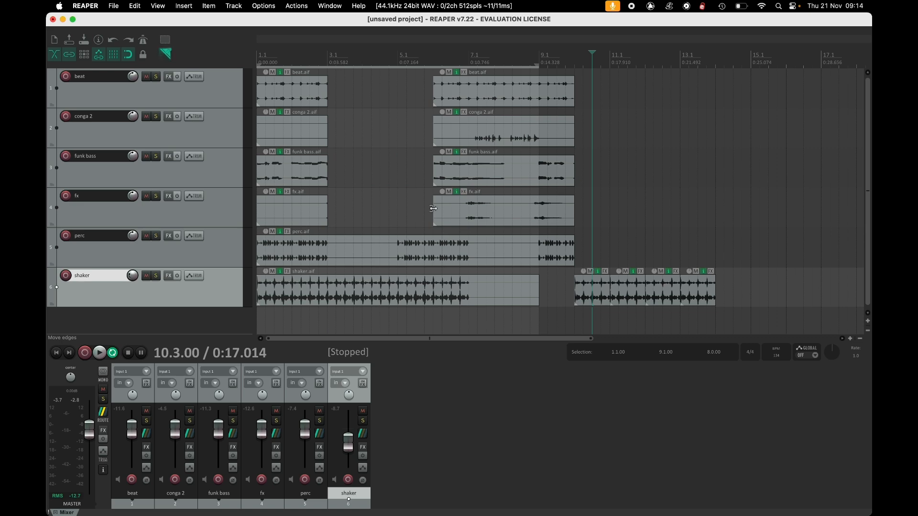
{"action": "key", "text": "super+z"}
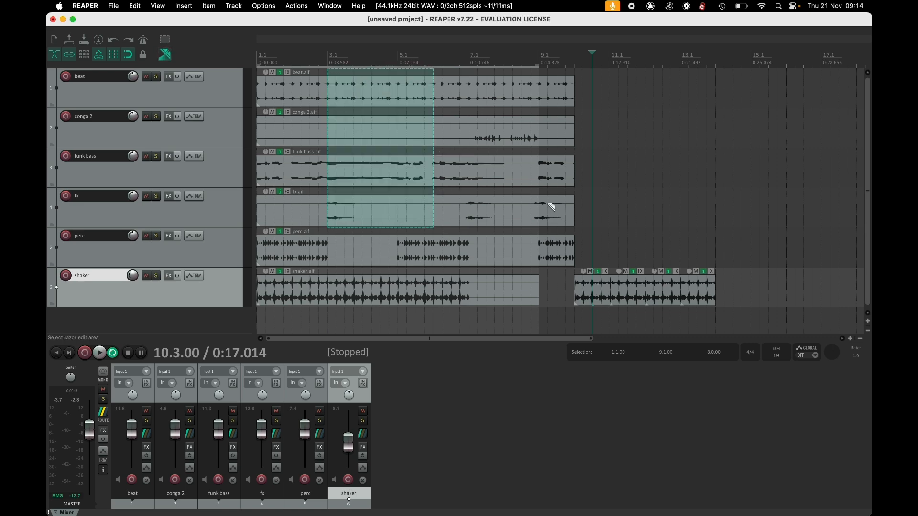
Select the last shaker section and paste it at bar 16.
{"action": "left_click", "coordinate": [169, 56]}
{"action": "left_click", "coordinate": [700, 296]}
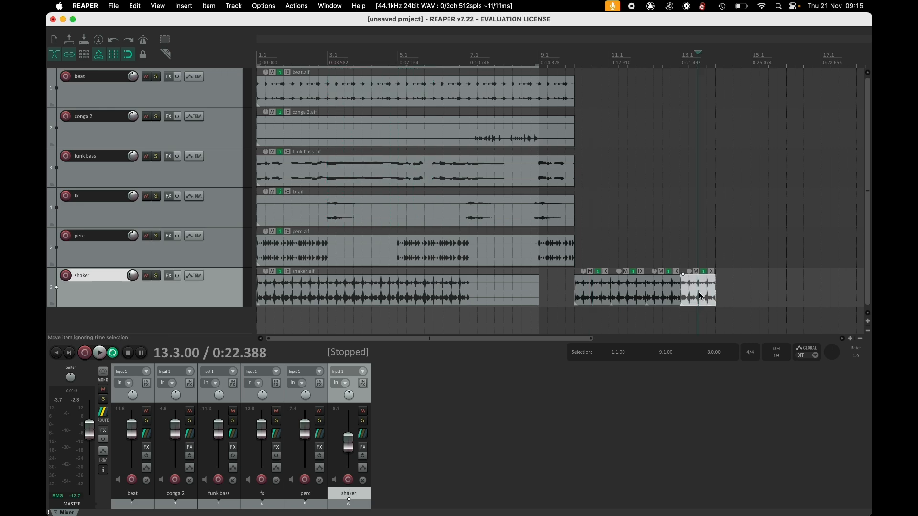
{"action": "left_click", "coordinate": [787, 57]}
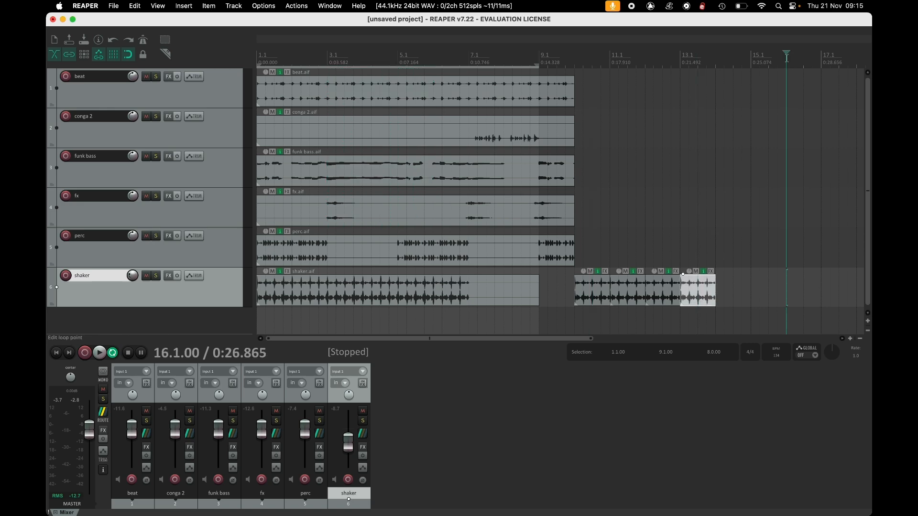
{"action": "key", "text": "super+v"}
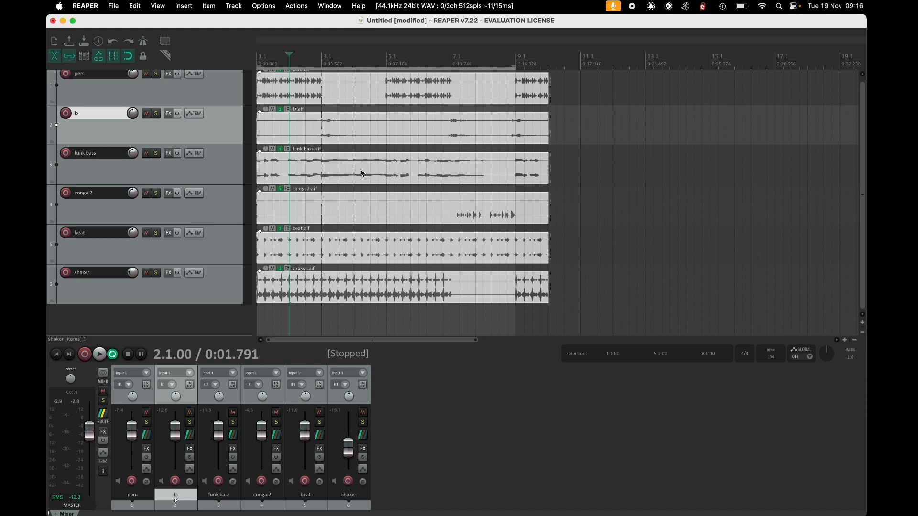
Set a loop region from bar 7 to bar 9 and play it back.
{"action": "scroll", "coordinate": [197, 193], "scroll_direction": "up", "scroll_amount": 1}
{"action": "scroll", "coordinate": [198, 194], "scroll_direction": "right", "scroll_amount": 1}
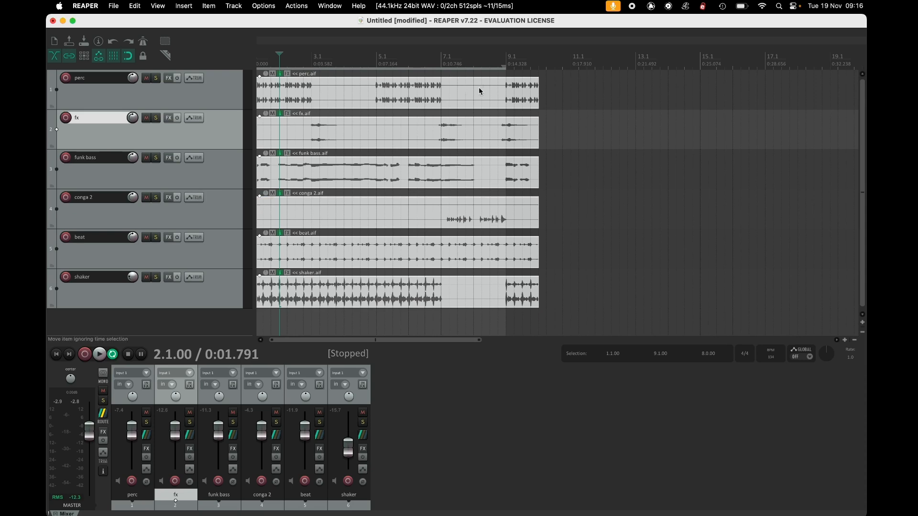
{"action": "left_click", "coordinate": [449, 55]}
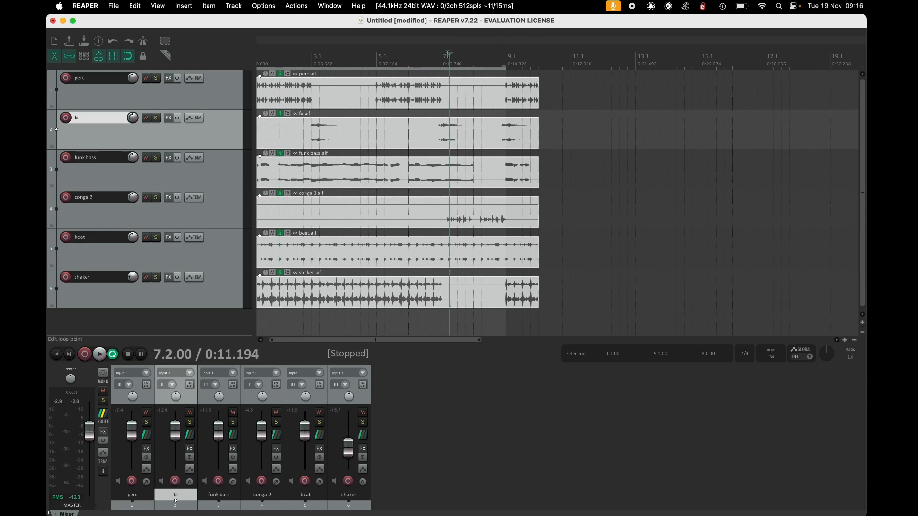
{"action": "left_click_drag", "start_coordinate": [442, 56], "coordinate": [505, 59]}
{"action": "key", "text": "space"}
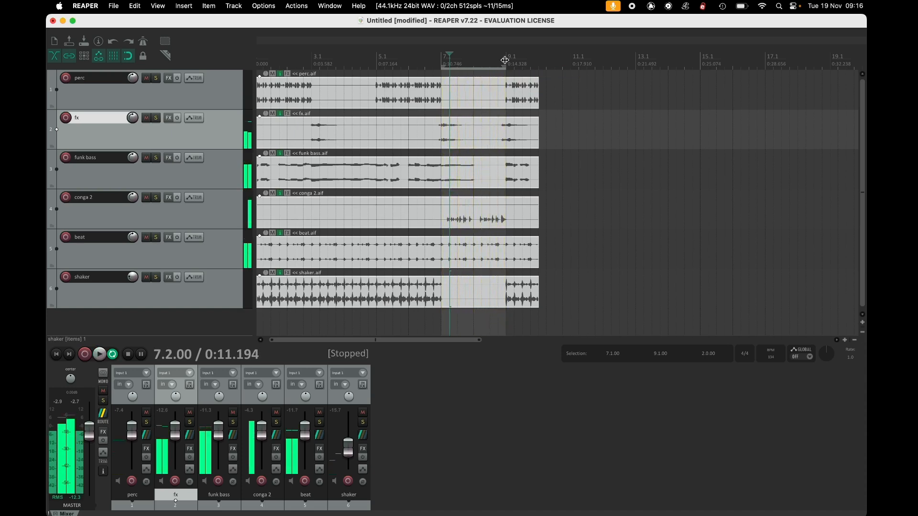
{"action": "key", "text": "space"}
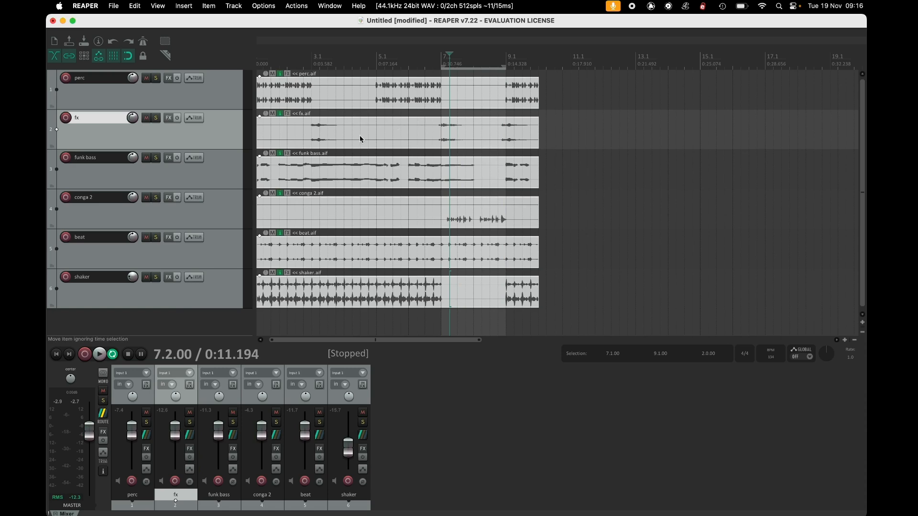
Add the ReaVerbate (Cockos) plug-in to the conga 2 track.
{"action": "left_click", "coordinate": [169, 198]}
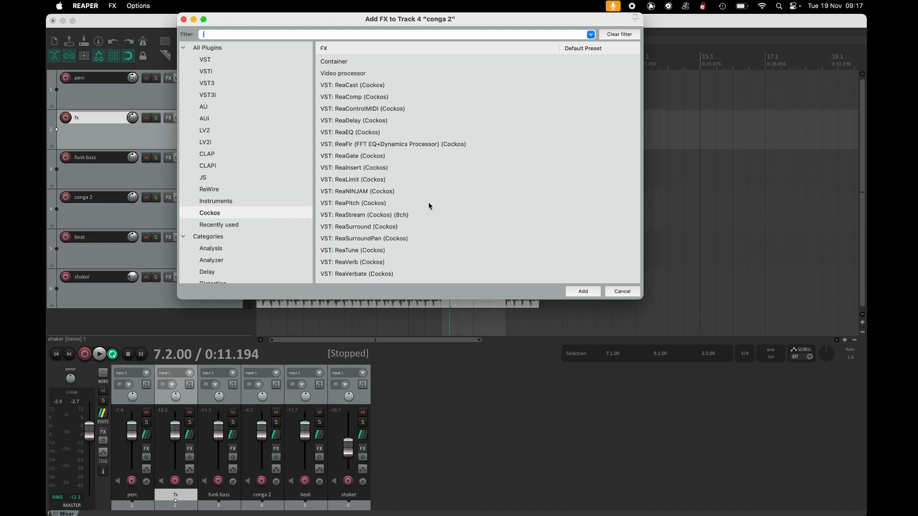
{"action": "scroll", "coordinate": [429, 202], "scroll_direction": "down", "scroll_amount": 3}
{"action": "left_click", "coordinate": [371, 237]}
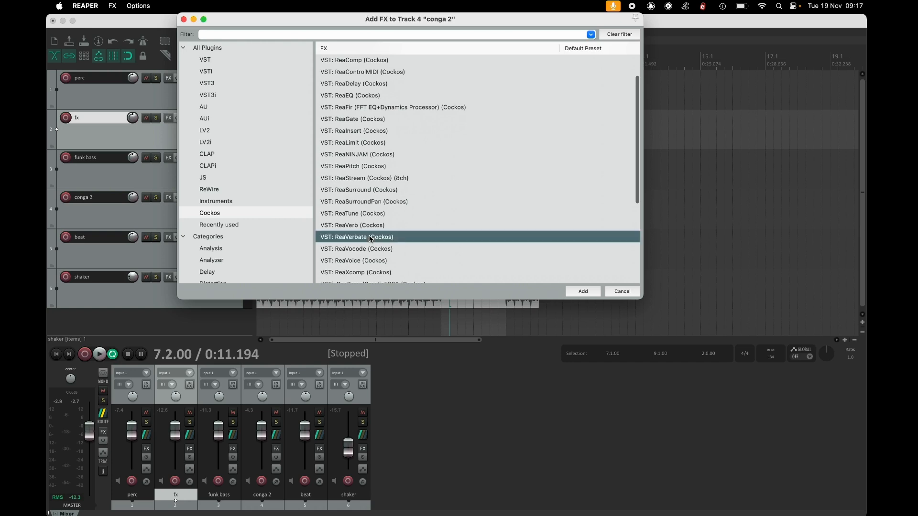
{"action": "double_click", "coordinate": [371, 237]}
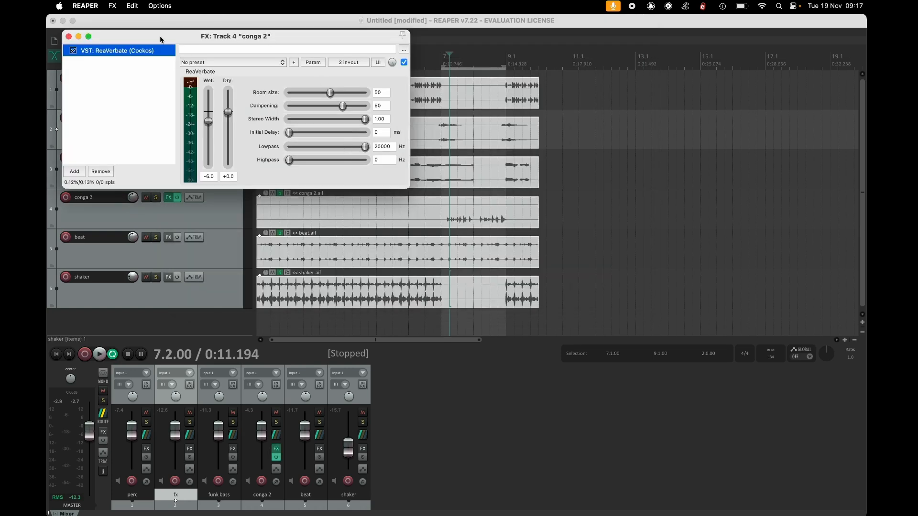
Set the ReaVerbate room size to 80 while auditioning the loop.
{"action": "left_click_drag", "start_coordinate": [346, 42], "coordinate": [323, 61]}
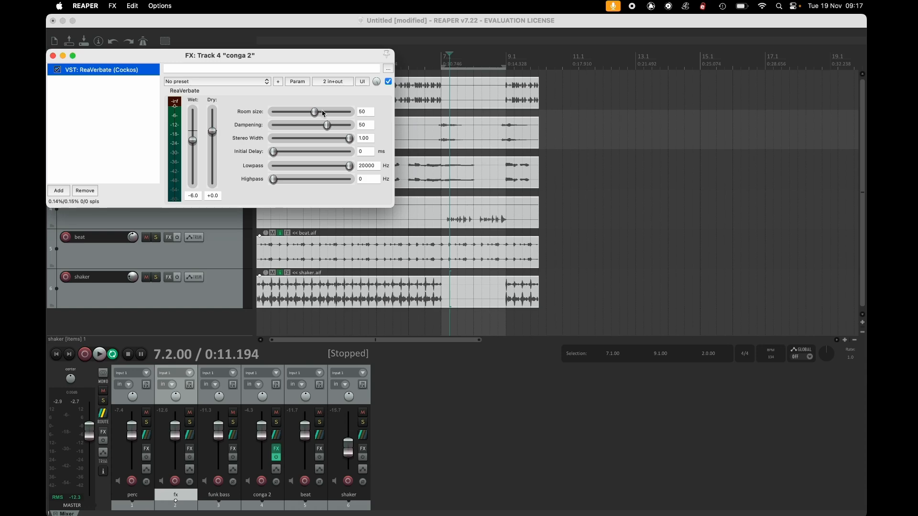
{"action": "left_click_drag", "start_coordinate": [317, 112], "coordinate": [330, 112]}
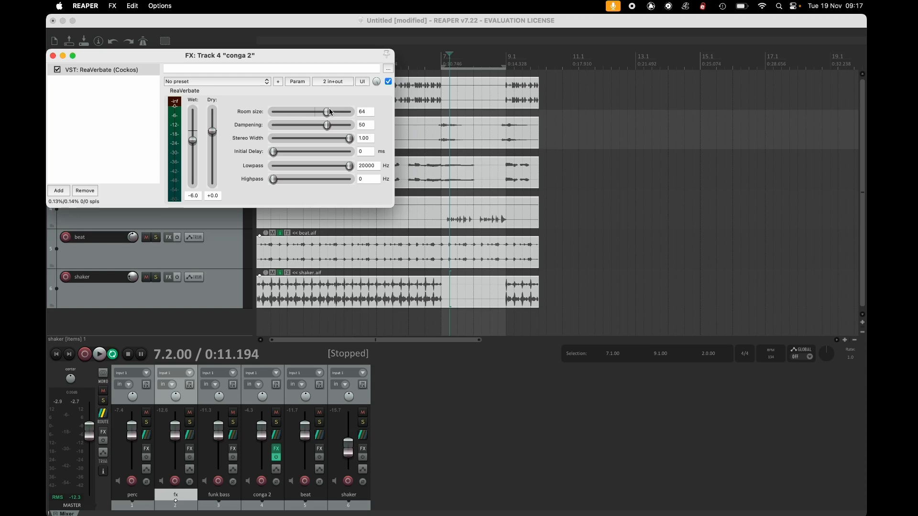
{"action": "key", "text": "space"}
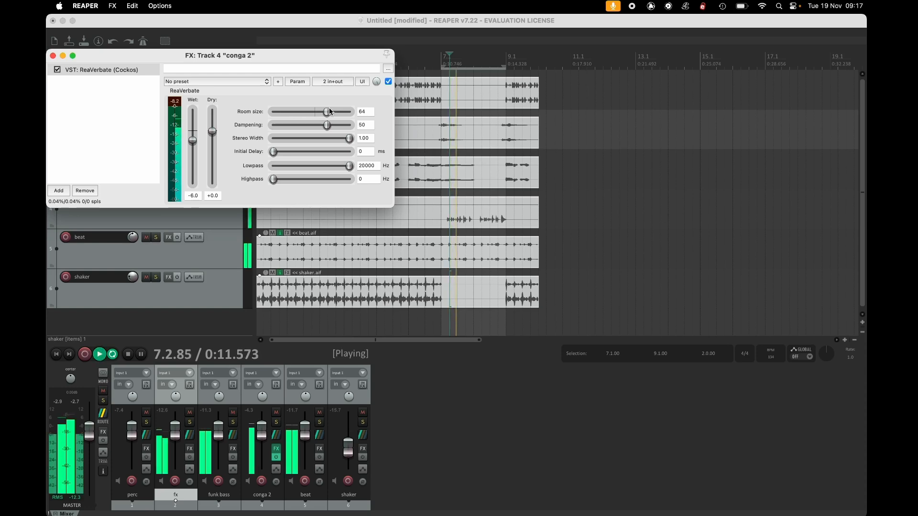
{"action": "left_click_drag", "start_coordinate": [329, 110], "coordinate": [349, 103]}
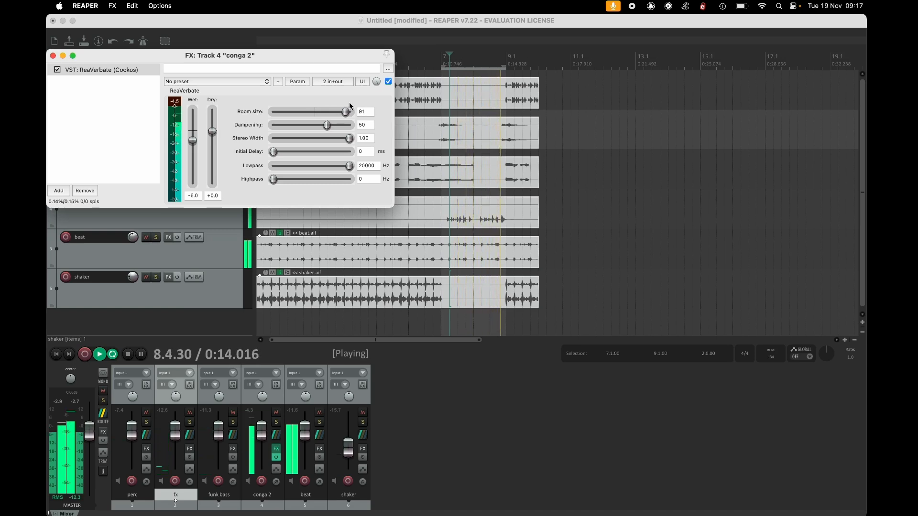
{"action": "left_click_drag", "start_coordinate": [349, 101], "coordinate": [336, 115]}
{"action": "key", "text": "space"}
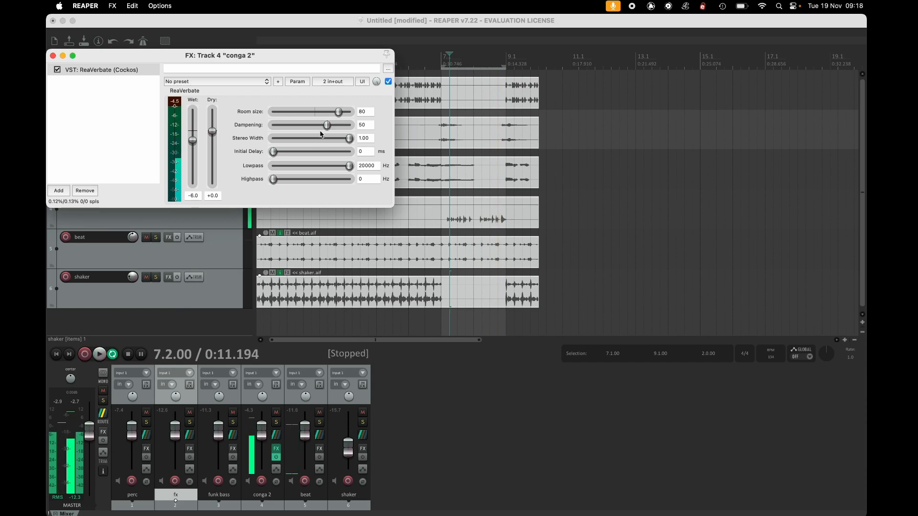
Set the reverb highpass to 9 Hz and compare the sound by muting and restoring the wet level during playback.
{"action": "left_click_drag", "start_coordinate": [333, 127], "coordinate": [326, 128]}
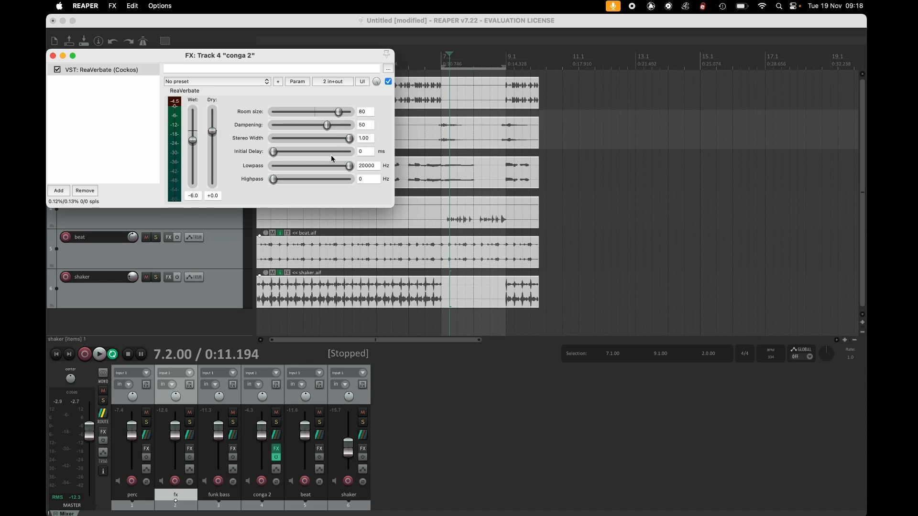
{"action": "mouse_move", "coordinate": [346, 140]}
{"action": "left_mouse_down"}
{"action": "mouse_move", "coordinate": [263, 138]}
{"action": "mouse_move", "coordinate": [347, 142]}
{"action": "left_mouse_up"}
{"action": "mouse_move", "coordinate": [351, 167]}
{"action": "left_mouse_down"}
{"action": "mouse_move", "coordinate": [308, 171]}
{"action": "mouse_move", "coordinate": [351, 173]}
{"action": "left_mouse_up"}
{"action": "mouse_move", "coordinate": [275, 182]}
{"action": "left_mouse_down"}
{"action": "mouse_move", "coordinate": [305, 181]}
{"action": "mouse_move", "coordinate": [282, 180]}
{"action": "left_mouse_up"}
{"action": "left_click_drag", "start_coordinate": [193, 140], "coordinate": [193, 184]}
{"action": "key", "text": "space"}
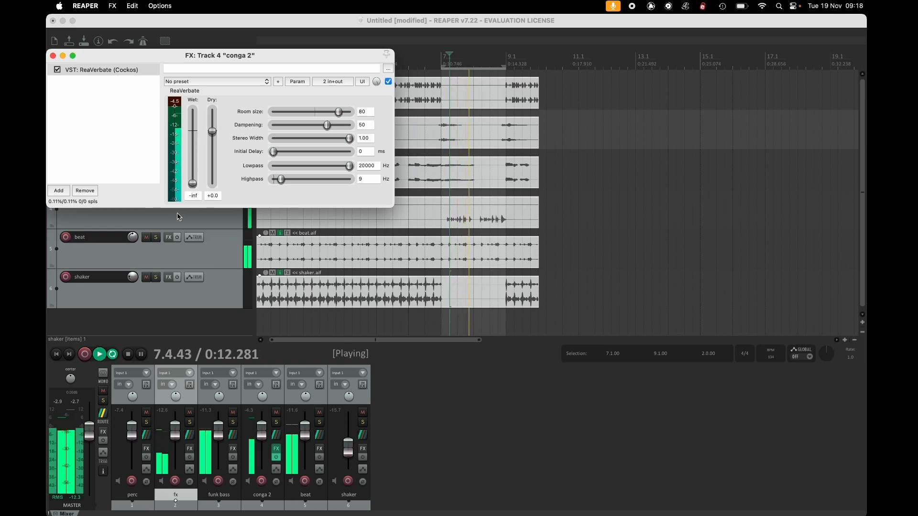
{"action": "left_click_drag", "start_coordinate": [192, 183], "coordinate": [198, 140]}
Audition the Snare Trap and Snappy Kick reverb presets, ending on Snare Trap.
{"action": "left_click", "coordinate": [218, 81]}
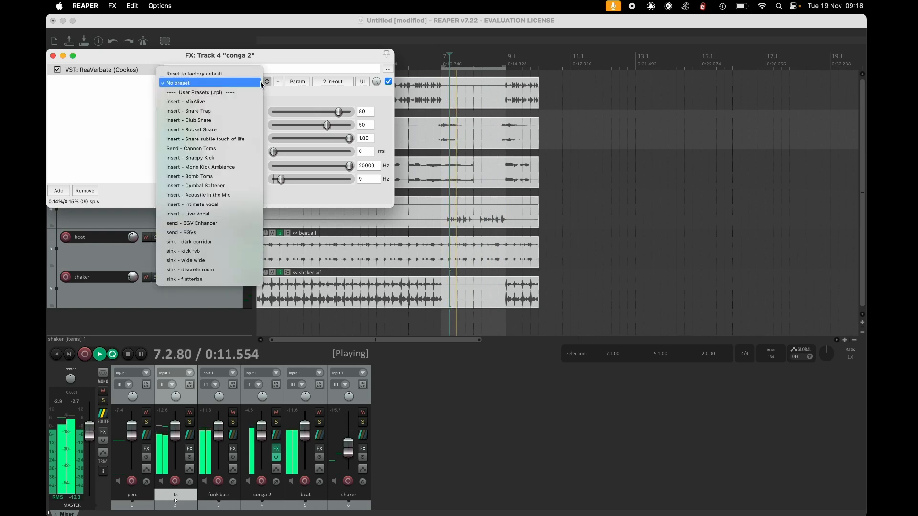
{"action": "left_click", "coordinate": [256, 113]}
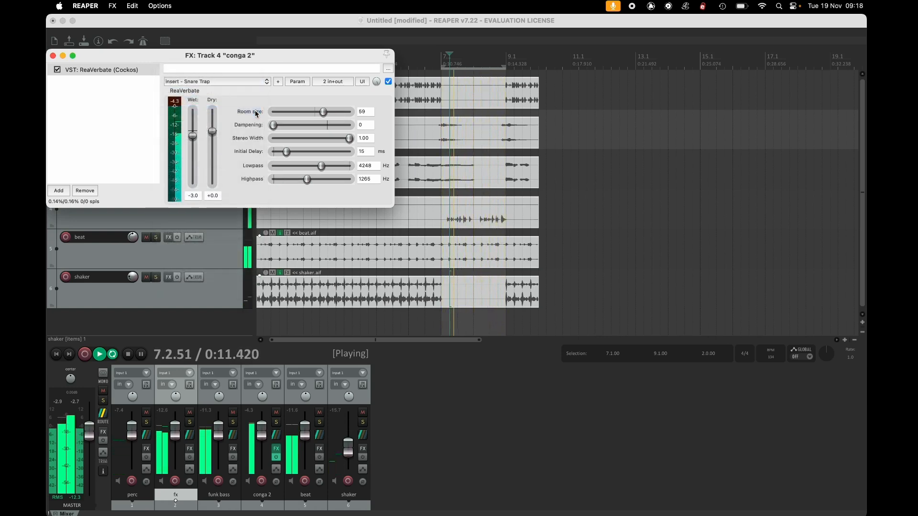
{"action": "left_click", "coordinate": [259, 82]}
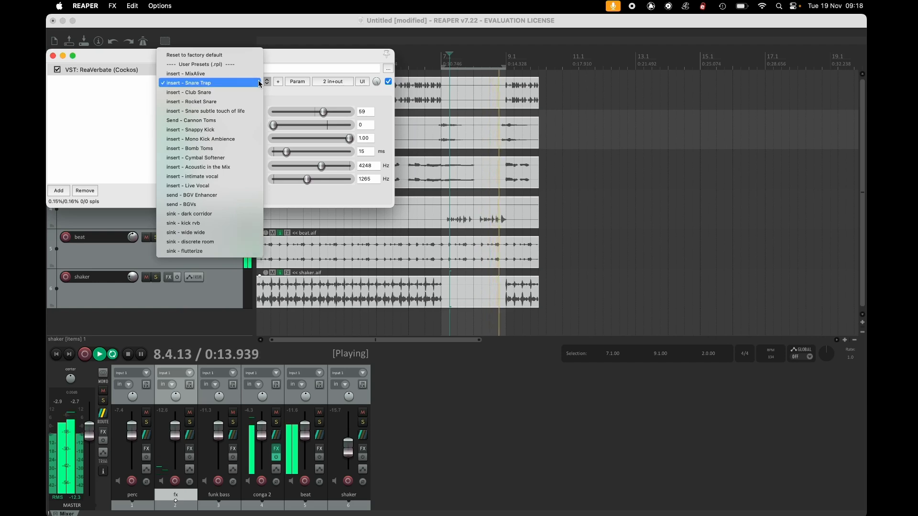
{"action": "left_click", "coordinate": [252, 130]}
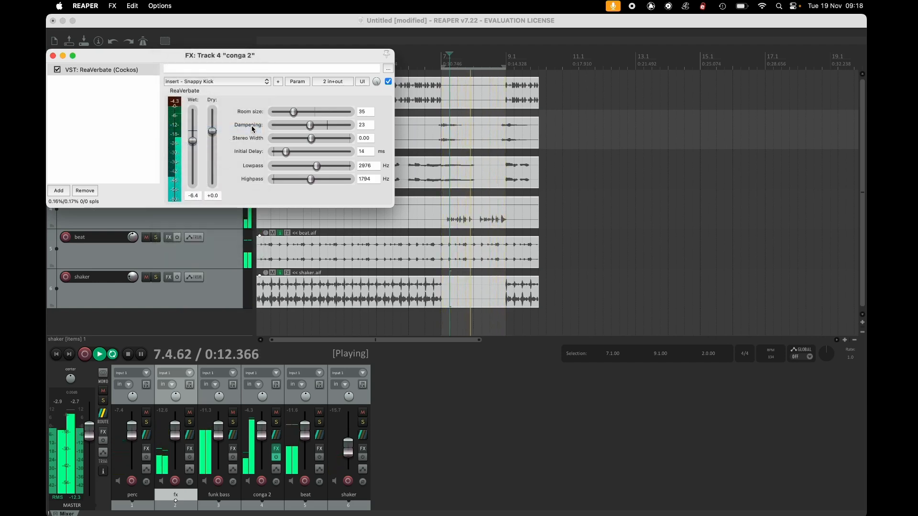
{"action": "left_click", "coordinate": [244, 83]}
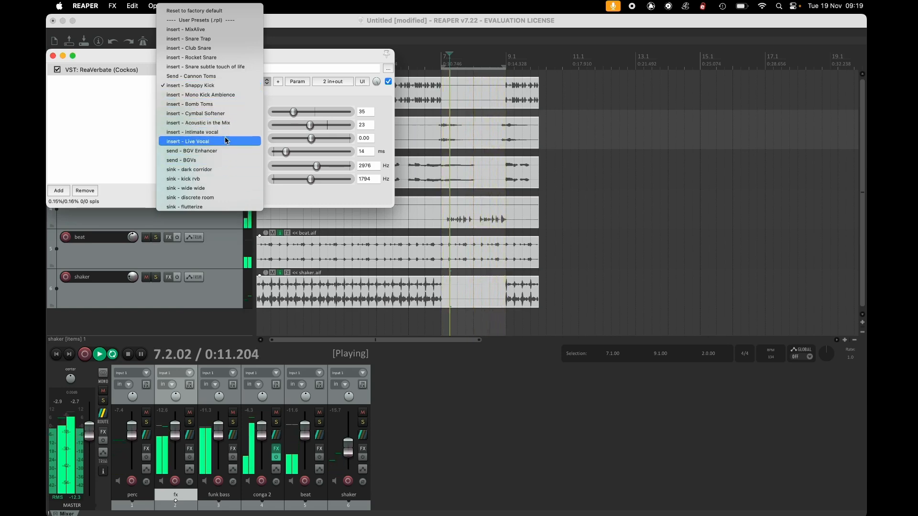
{"action": "left_click", "coordinate": [227, 42]}
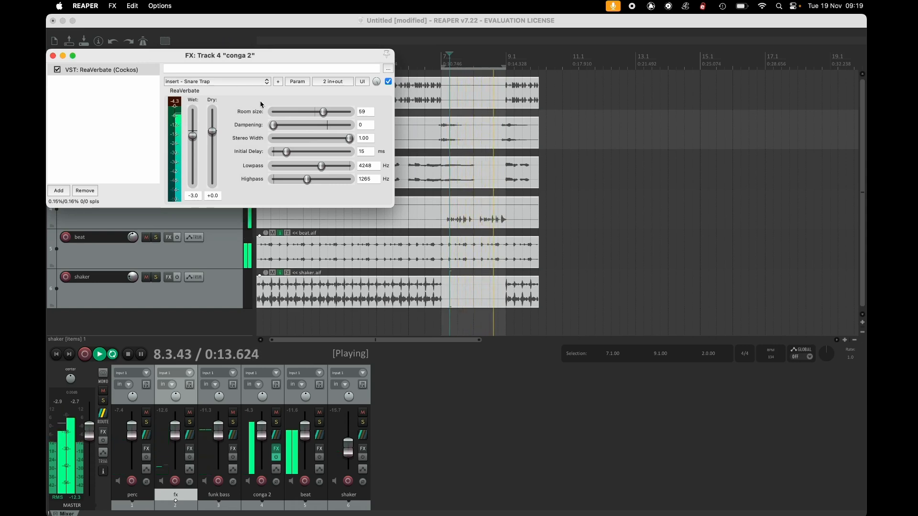
Lower the room size of the Snare Trap preset slightly and stop playback.
{"action": "left_click", "coordinate": [316, 112]}
{"action": "left_click_drag", "start_coordinate": [315, 112], "coordinate": [301, 113]}
{"action": "key", "text": "space"}
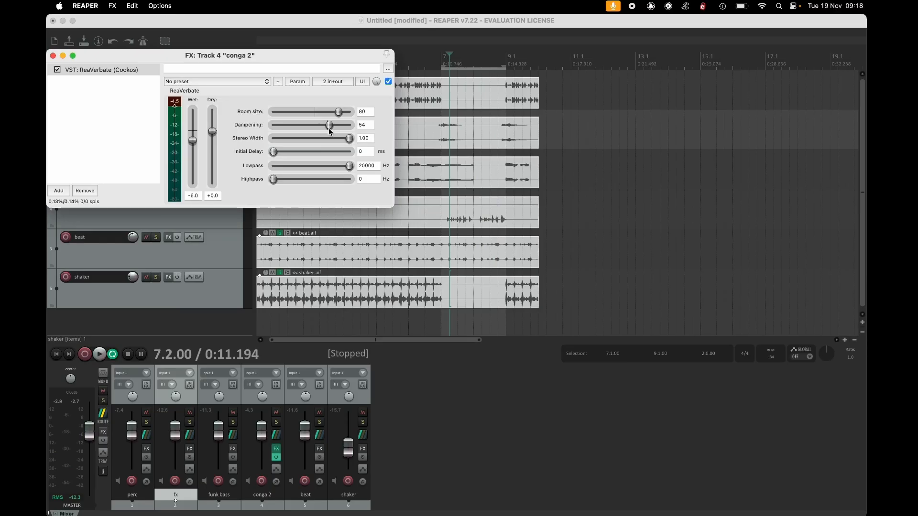
Set the reverb highpass to 9 Hz and the wet level to -9.6 dB while playing the loop.
{"action": "left_click_drag", "start_coordinate": [330, 125], "coordinate": [328, 131]}
{"action": "mouse_move", "coordinate": [351, 140]}
{"action": "left_mouse_down"}
{"action": "mouse_move", "coordinate": [265, 142]}
{"action": "mouse_move", "coordinate": [358, 142]}
{"action": "left_mouse_up"}
{"action": "mouse_move", "coordinate": [351, 167]}
{"action": "left_mouse_down"}
{"action": "mouse_move", "coordinate": [314, 168]}
{"action": "mouse_move", "coordinate": [352, 168]}
{"action": "left_mouse_up"}
{"action": "mouse_move", "coordinate": [274, 180]}
{"action": "left_mouse_down"}
{"action": "mouse_move", "coordinate": [305, 180]}
{"action": "mouse_move", "coordinate": [285, 179]}
{"action": "left_mouse_up"}
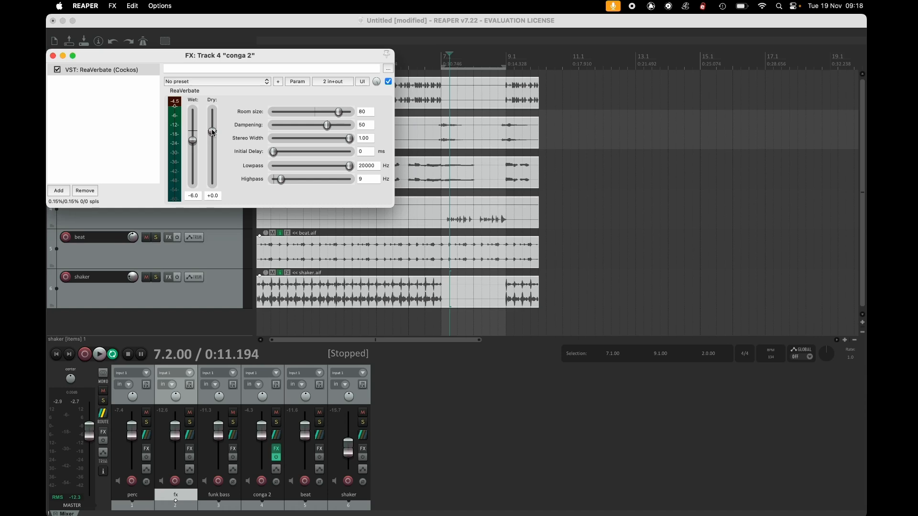
{"action": "left_click_drag", "start_coordinate": [195, 140], "coordinate": [178, 217]}
{"action": "key", "text": "space"}
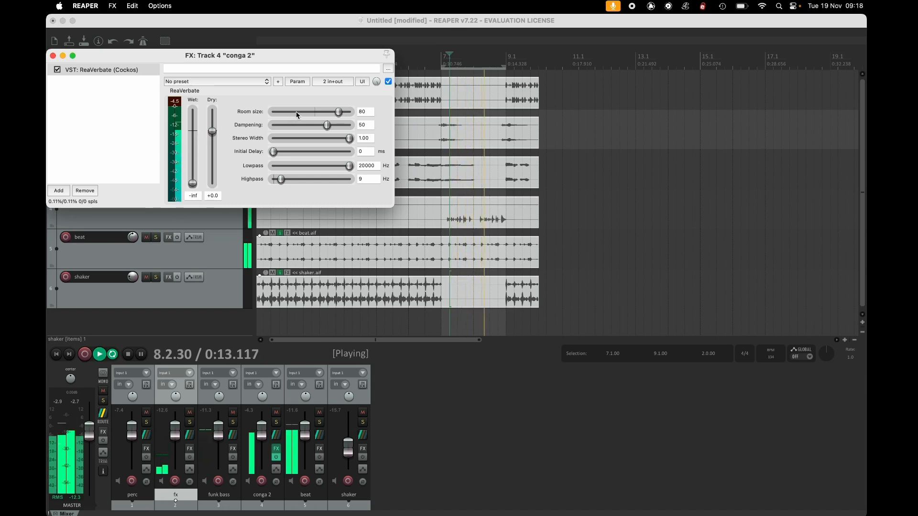
{"action": "left_click_drag", "start_coordinate": [193, 185], "coordinate": [193, 146]}
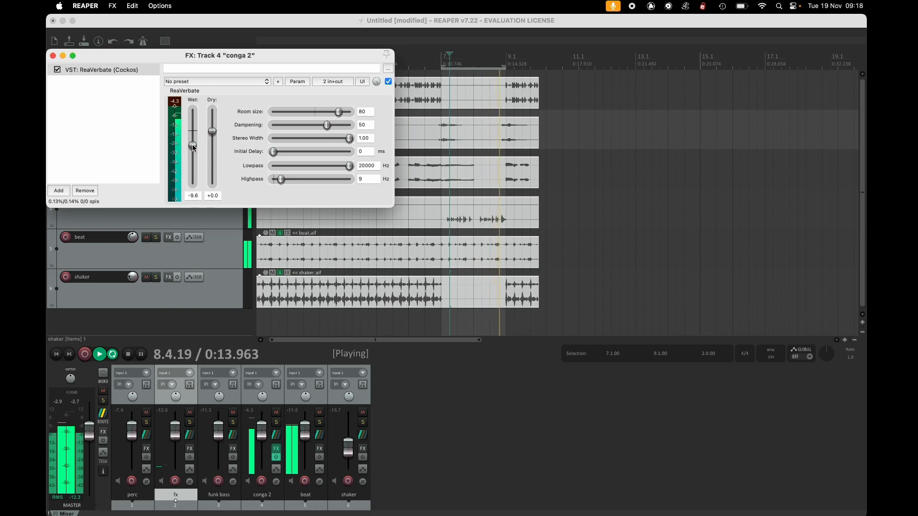
Audition the Snare Trap and Snappy Kick reverb presets on conga 2, settling on Snare Trap.
{"action": "left_click", "coordinate": [260, 81]}
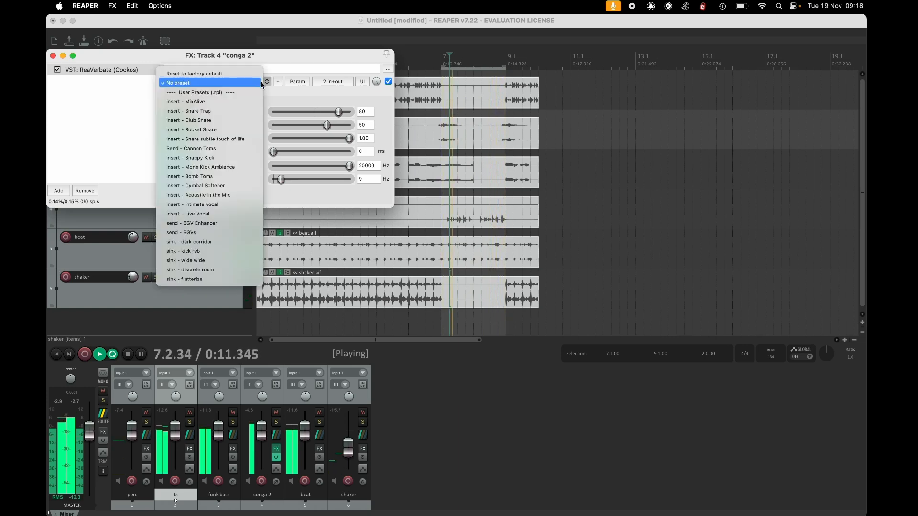
{"action": "left_click", "coordinate": [256, 113]}
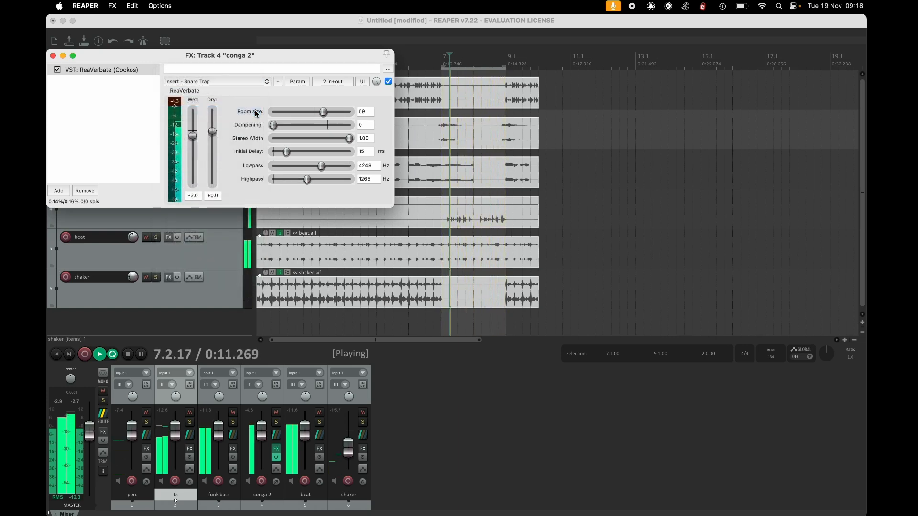
{"action": "left_click", "coordinate": [258, 80]}
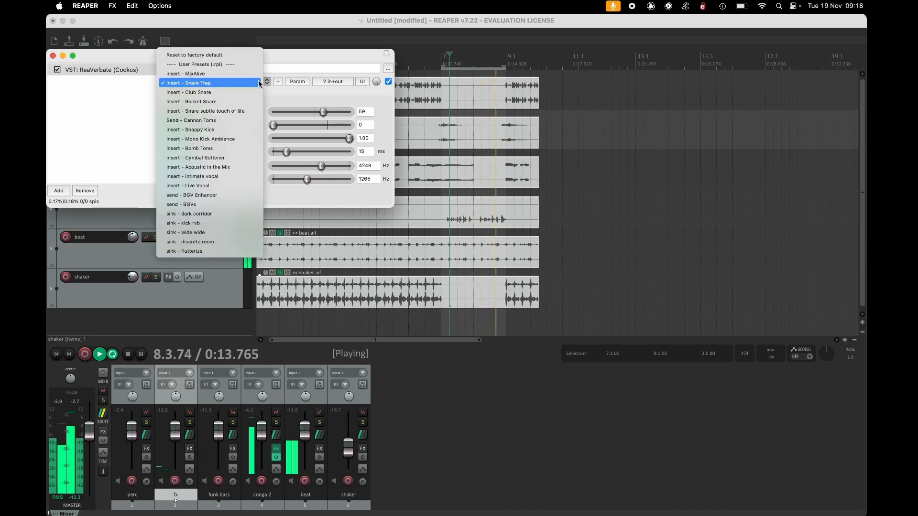
{"action": "left_click", "coordinate": [253, 129]}
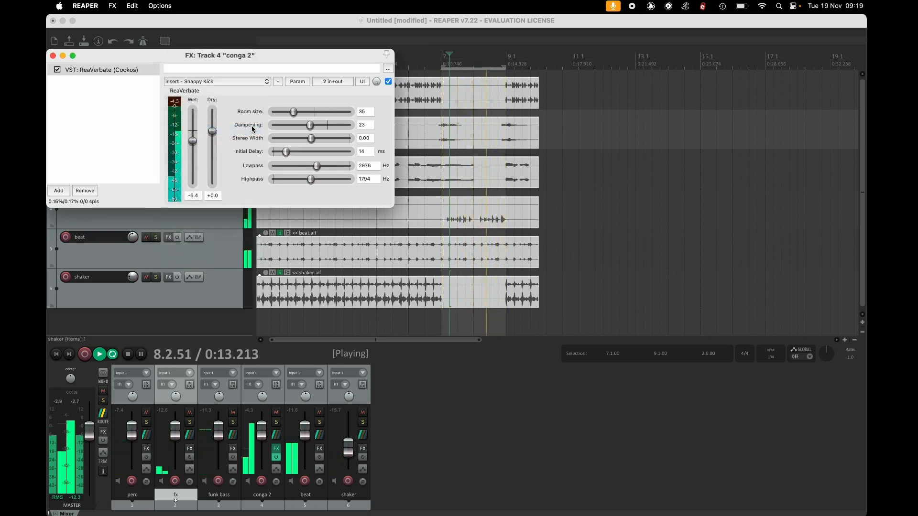
{"action": "left_click", "coordinate": [244, 82]}
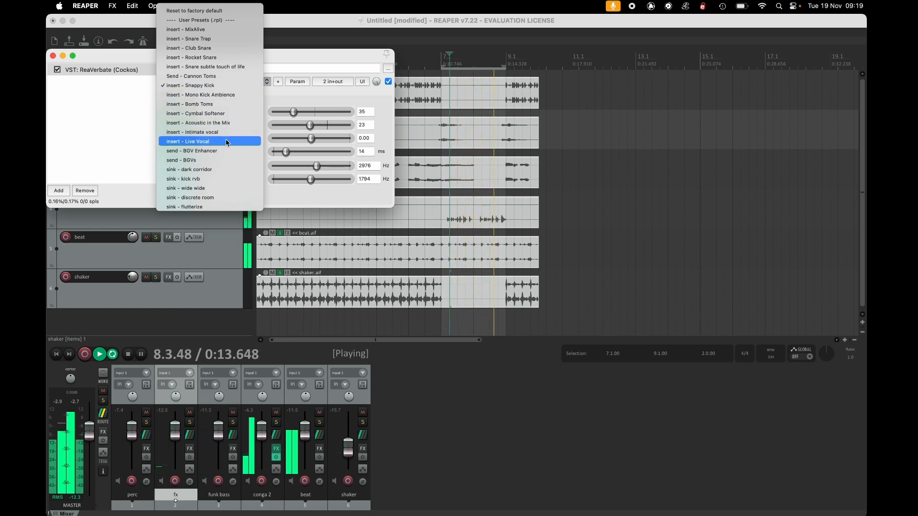
{"action": "left_click", "coordinate": [226, 41]}
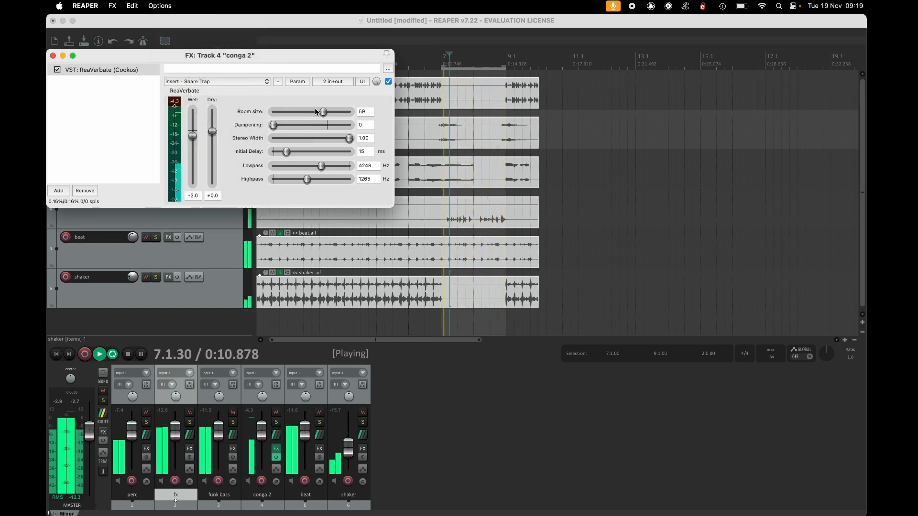
Reduce the reverb room size to about 44 and stop playback.
{"action": "mouse_move", "coordinate": [299, 113]}
{"action": "left_mouse_down"}
{"action": "mouse_move", "coordinate": [309, 113]}
{"action": "mouse_move", "coordinate": [302, 113]}
{"action": "left_mouse_up"}
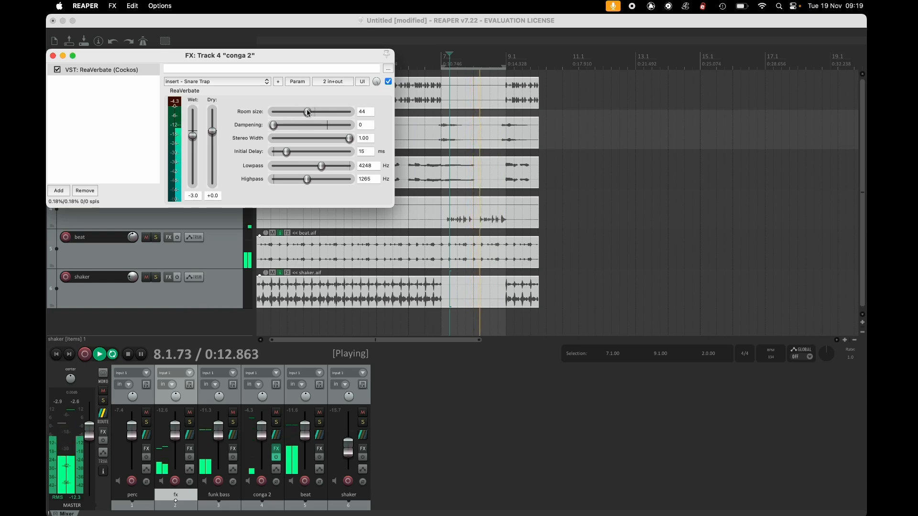
{"action": "key", "text": "space"}
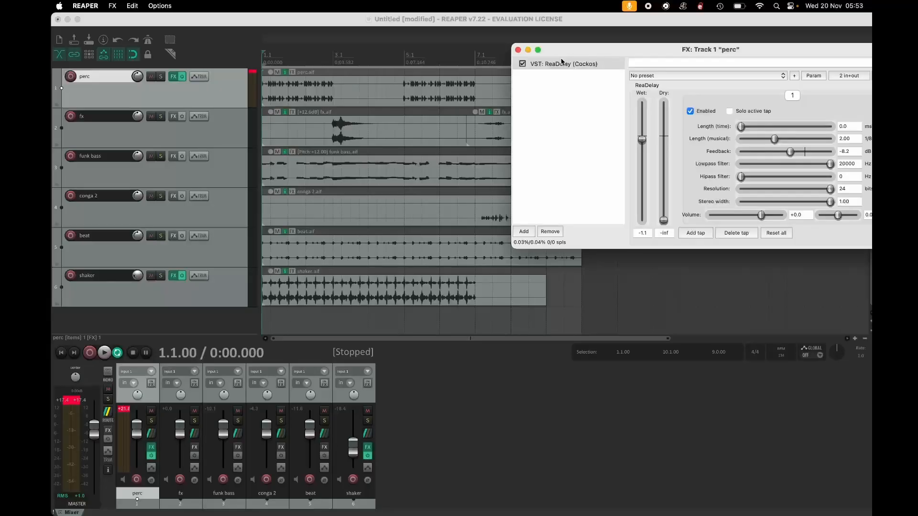
Close the perc delay window and add ReaEQ (Cockos) to the shaker track's effects chain.
{"action": "left_click", "coordinate": [518, 50]}
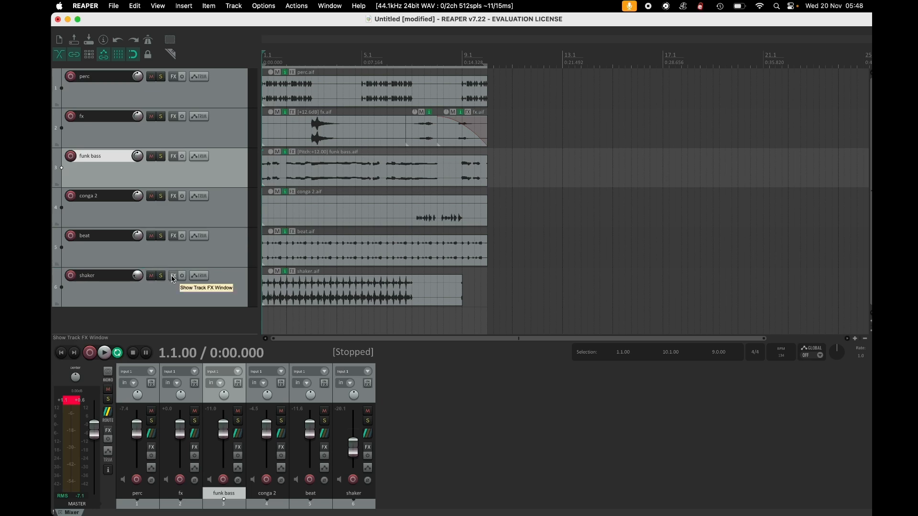
{"action": "left_click", "coordinate": [166, 293]}
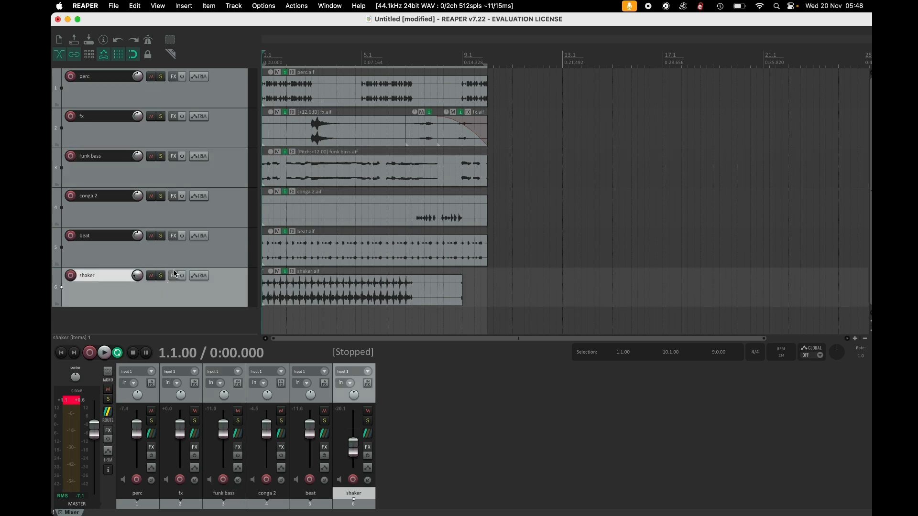
{"action": "left_click", "coordinate": [173, 276]}
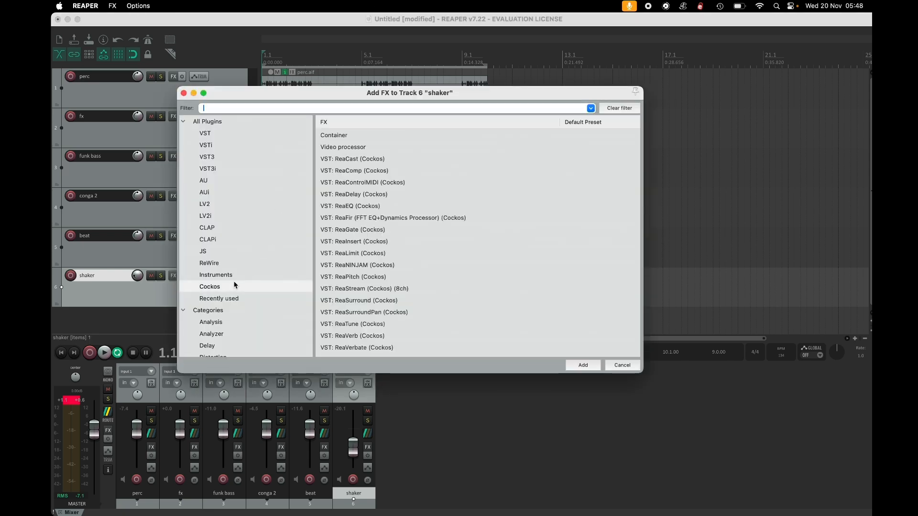
{"action": "left_click", "coordinate": [229, 287]}
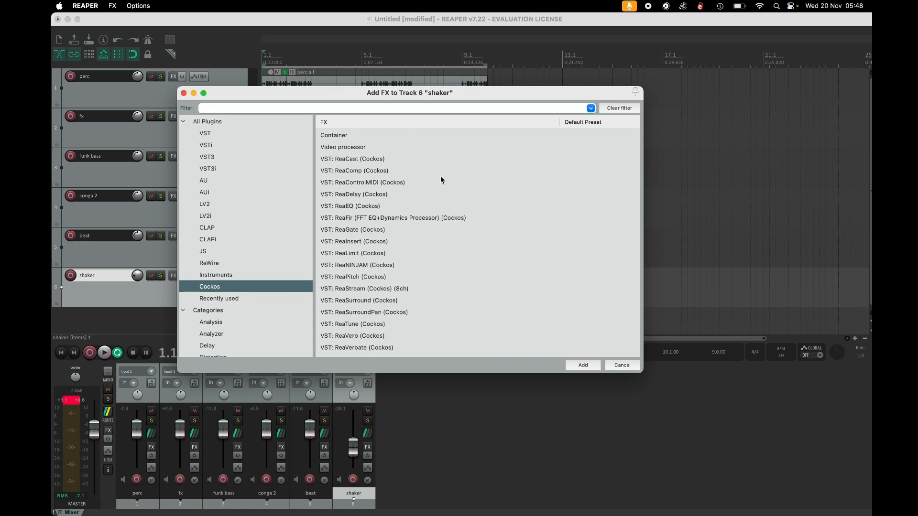
{"action": "left_click", "coordinate": [370, 209]}
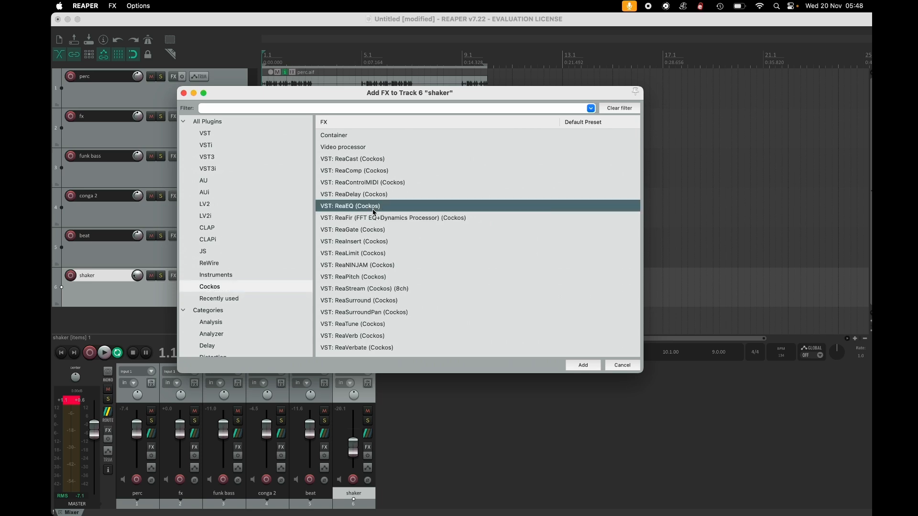
{"action": "double_click", "coordinate": [373, 210]}
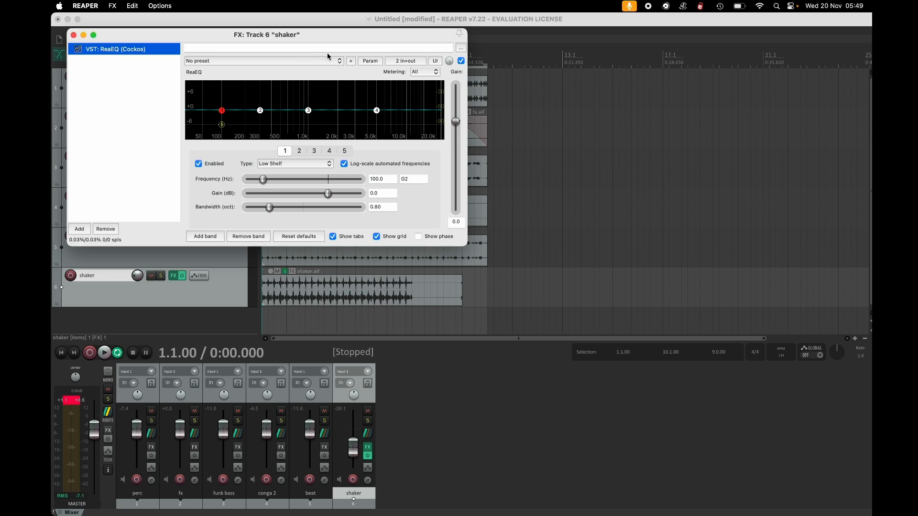
{"action": "left_click_drag", "start_coordinate": [345, 41], "coordinate": [584, 85]}
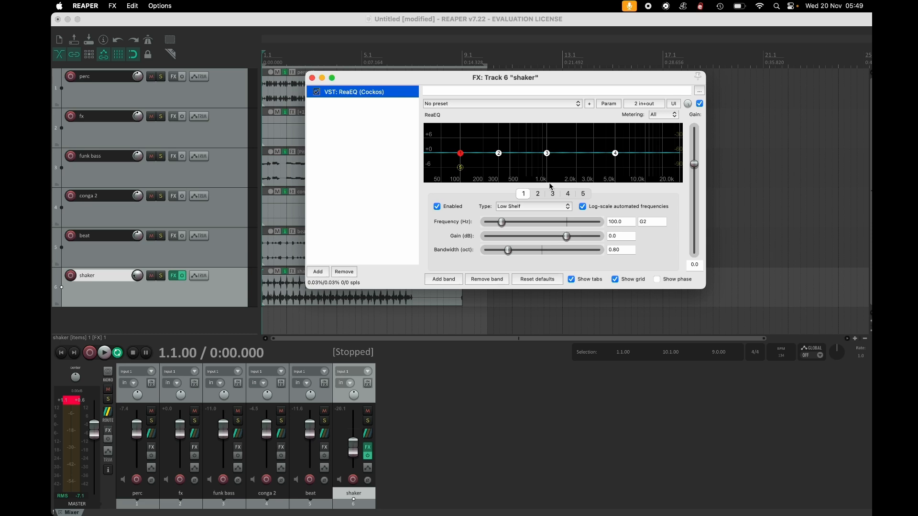
Set the first EQ band's type to High Pass.
{"action": "mouse_move", "coordinate": [499, 153]}
{"action": "mouse_move", "coordinate": [497, 154]}
{"action": "left_mouse_down"}
{"action": "mouse_move", "coordinate": [495, 163]}
{"action": "mouse_move", "coordinate": [496, 154]}
{"action": "left_mouse_up"}
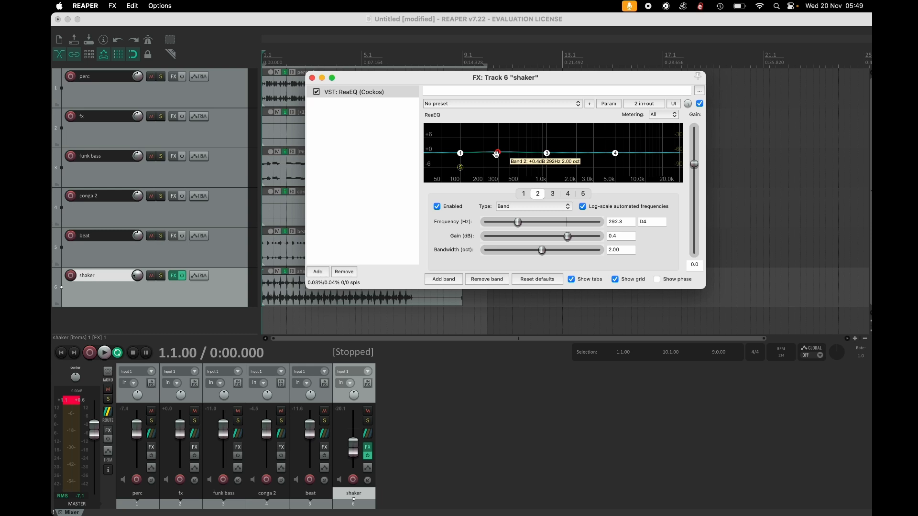
{"action": "left_click", "coordinate": [460, 153]}
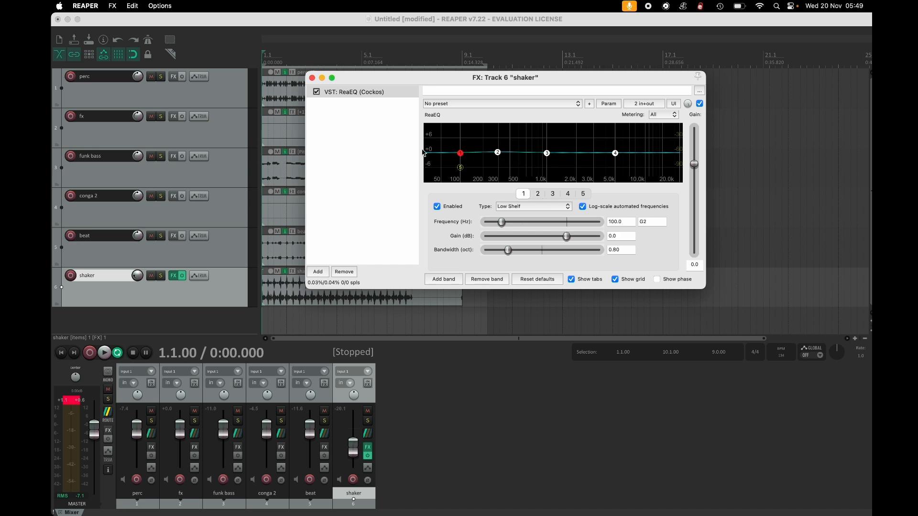
{"action": "left_click", "coordinate": [534, 206]}
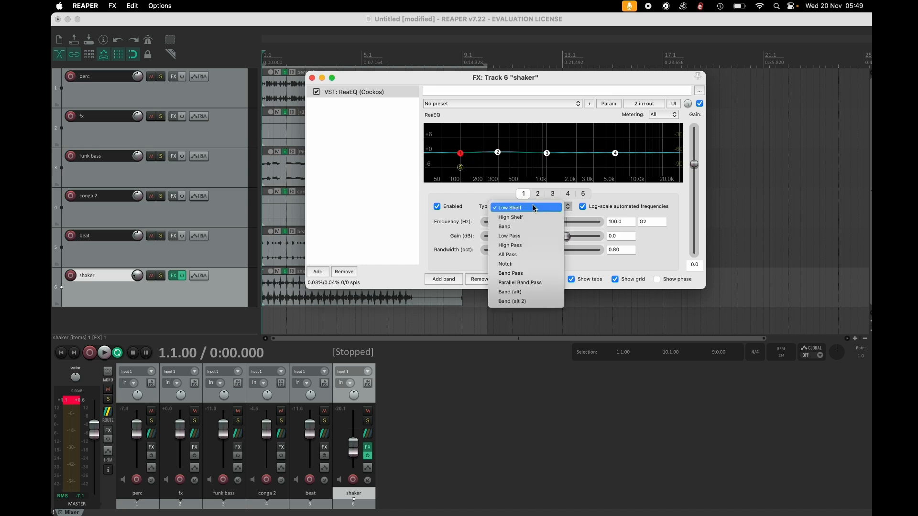
{"action": "left_click", "coordinate": [528, 246]}
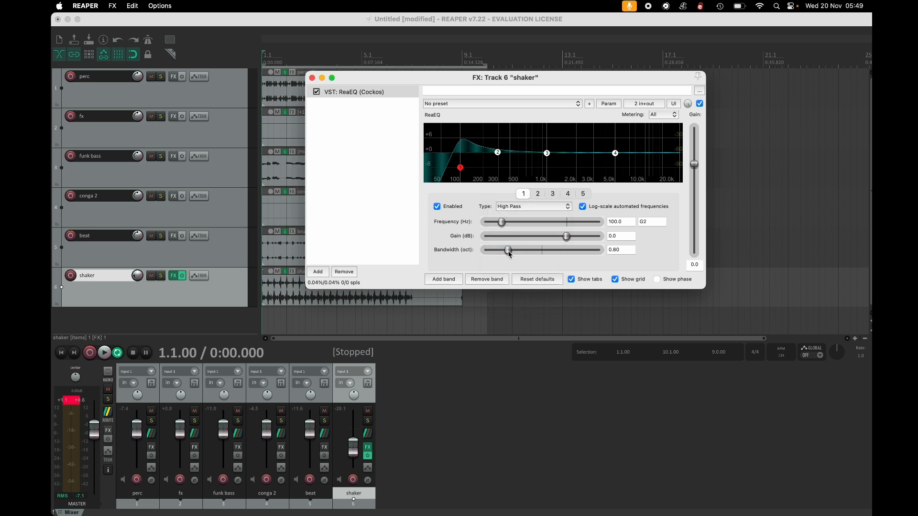
Widen the high-pass band to about 1.58 octaves and lower its frequency to about 59 Hz.
{"action": "left_click_drag", "start_coordinate": [509, 254], "coordinate": [518, 255]}
{"action": "mouse_move", "coordinate": [518, 254]}
{"action": "left_mouse_down"}
{"action": "mouse_move", "coordinate": [508, 255]}
{"action": "mouse_move", "coordinate": [532, 258]}
{"action": "left_mouse_up"}
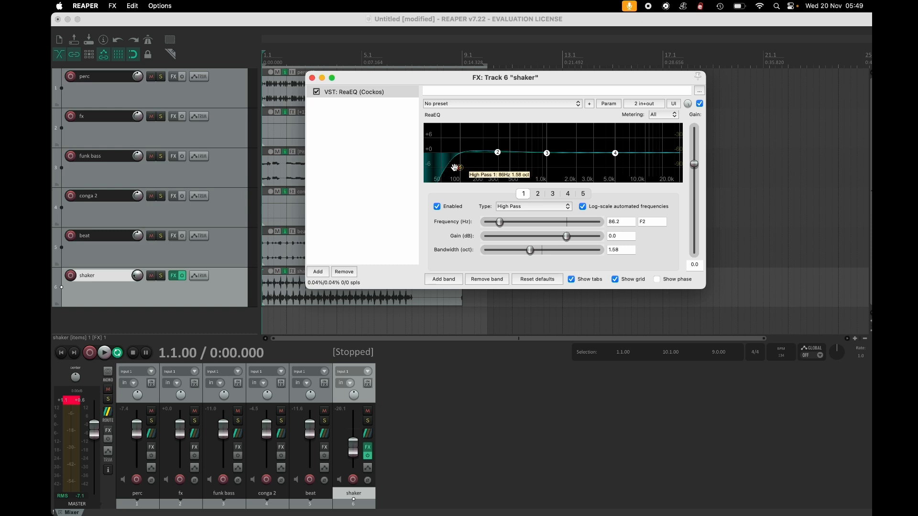
{"action": "left_click_drag", "start_coordinate": [458, 167], "coordinate": [444, 167]}
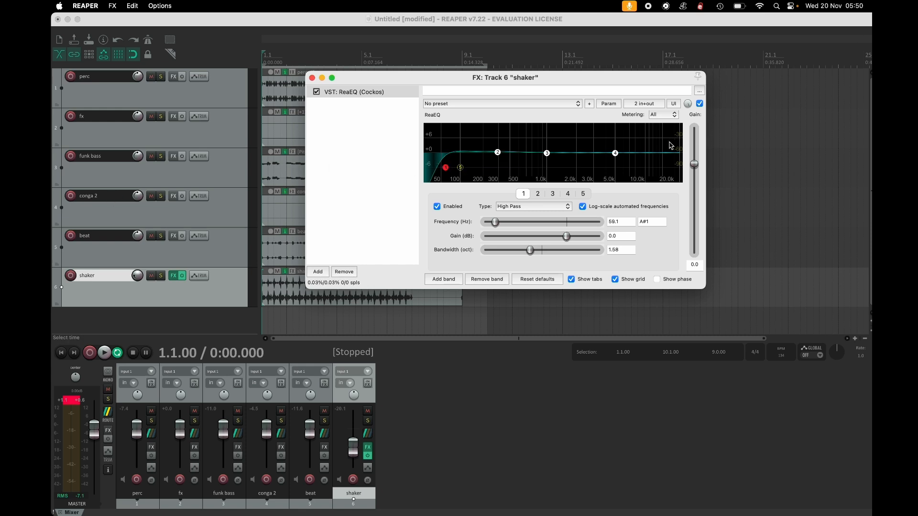
Play the loop and raise the high-pass frequency to about 206 Hz.
{"action": "key", "text": "space"}
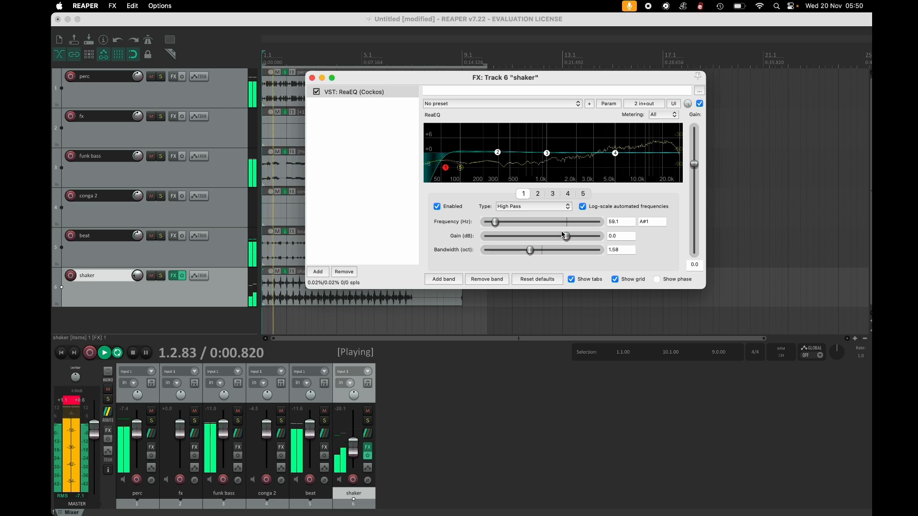
{"action": "key", "text": "space"}
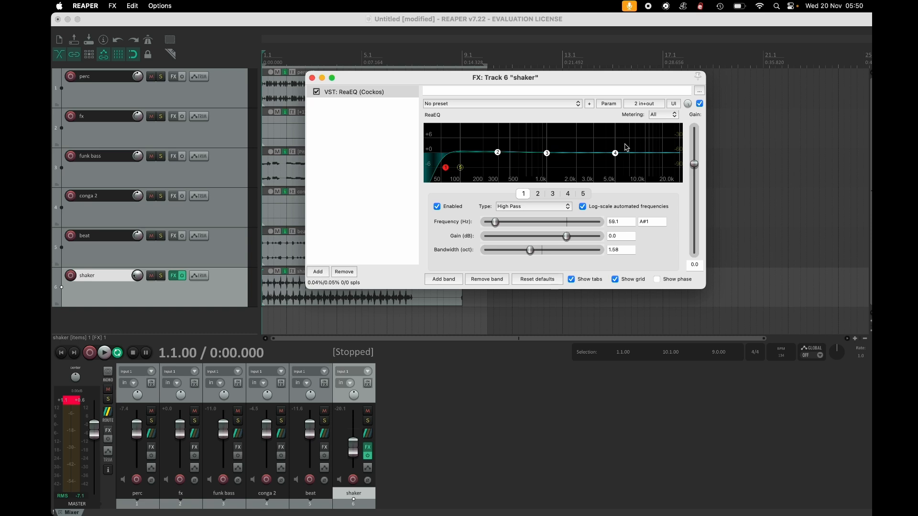
{"action": "key", "text": "space"}
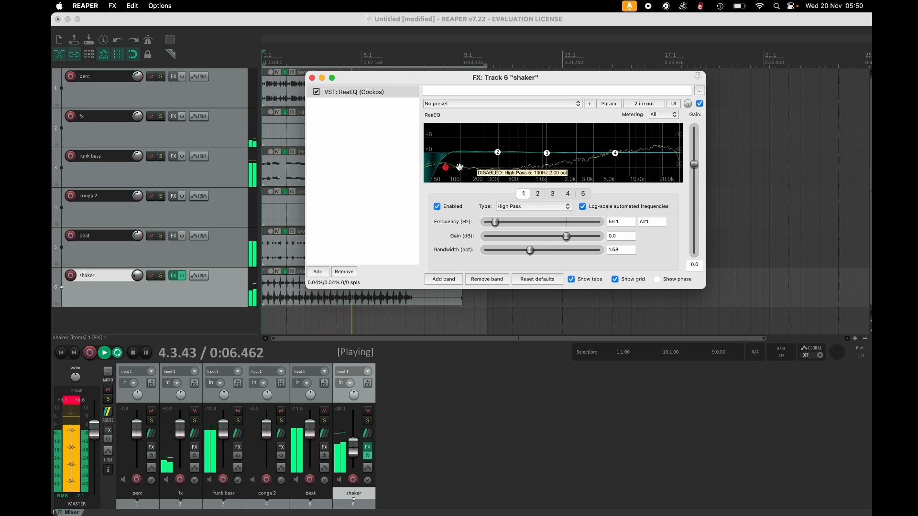
{"action": "left_click_drag", "start_coordinate": [446, 168], "coordinate": [489, 176]}
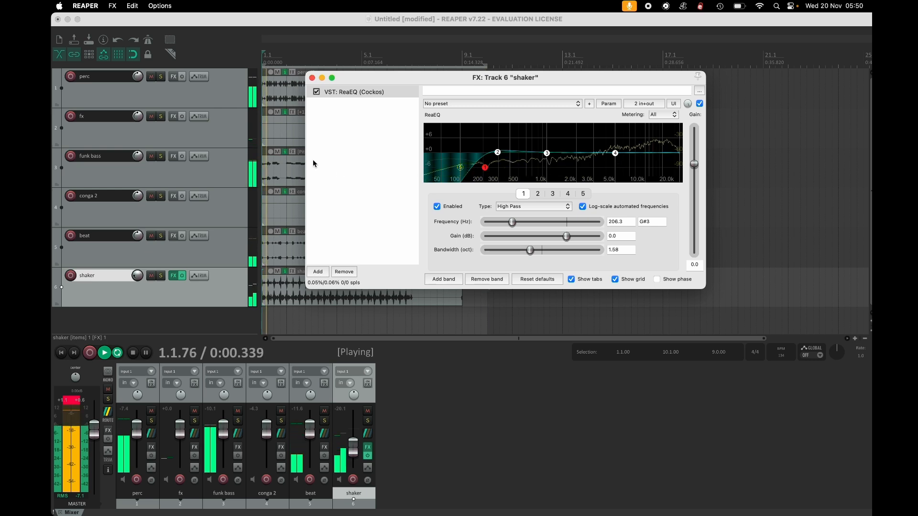
Lower the band 4 high shelf to about -0.8 dB near 4.6 kHz and stop playback.
{"action": "left_click_drag", "start_coordinate": [615, 153], "coordinate": [611, 148]}
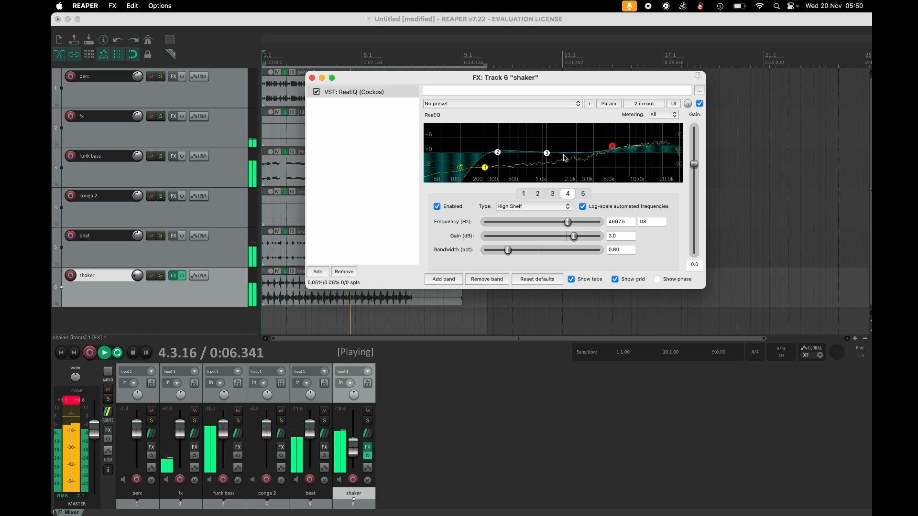
{"action": "mouse_move", "coordinate": [545, 154]}
{"action": "left_mouse_down"}
{"action": "mouse_move", "coordinate": [542, 179]}
{"action": "mouse_move", "coordinate": [550, 128]}
{"action": "mouse_move", "coordinate": [605, 119]}
{"action": "mouse_move", "coordinate": [598, 145]}
{"action": "mouse_move", "coordinate": [535, 152]}
{"action": "mouse_move", "coordinate": [545, 151]}
{"action": "left_mouse_up"}
{"action": "left_click_drag", "start_coordinate": [612, 146], "coordinate": [610, 154]}
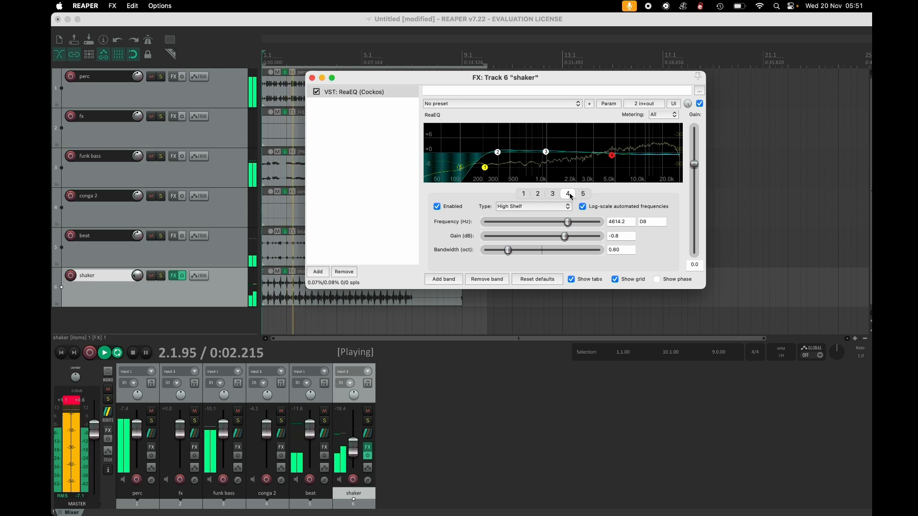
{"action": "key", "text": "space"}
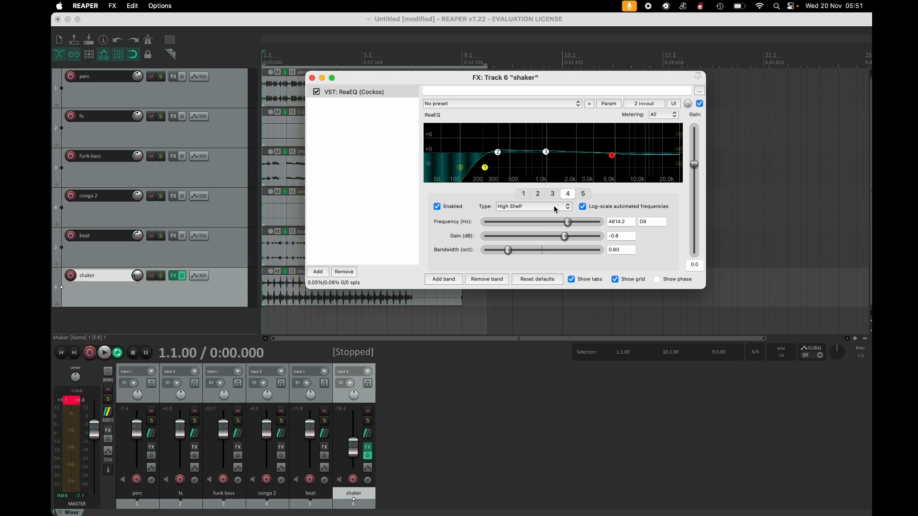
Switch band 4 to a Band type and boost band 3 to about 2 dB near 900 Hz.
{"action": "left_click", "coordinate": [553, 205]}
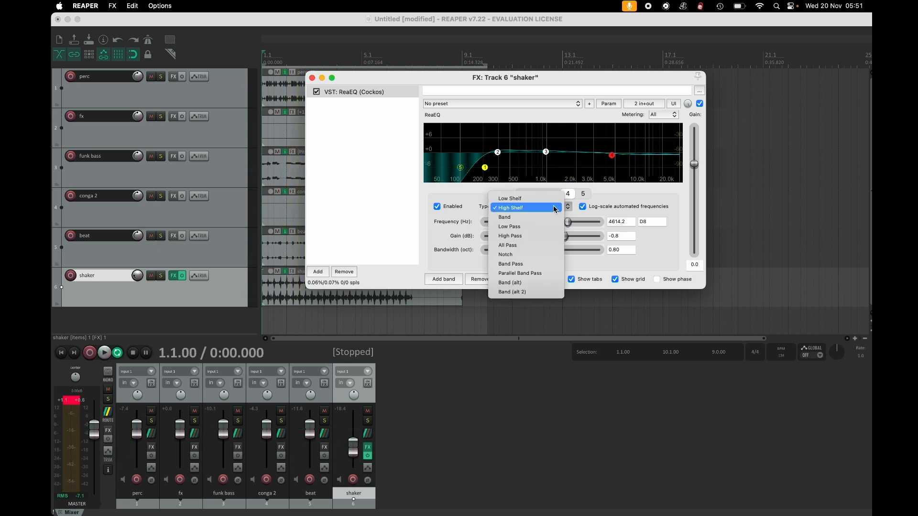
{"action": "left_click", "coordinate": [549, 217]}
{"action": "mouse_move", "coordinate": [544, 156]}
{"action": "left_mouse_down"}
{"action": "mouse_move", "coordinate": [543, 130]}
{"action": "mouse_move", "coordinate": [549, 149]}
{"action": "mouse_move", "coordinate": [538, 135]}
{"action": "mouse_move", "coordinate": [541, 159]}
{"action": "mouse_move", "coordinate": [542, 149]}
{"action": "left_mouse_up"}
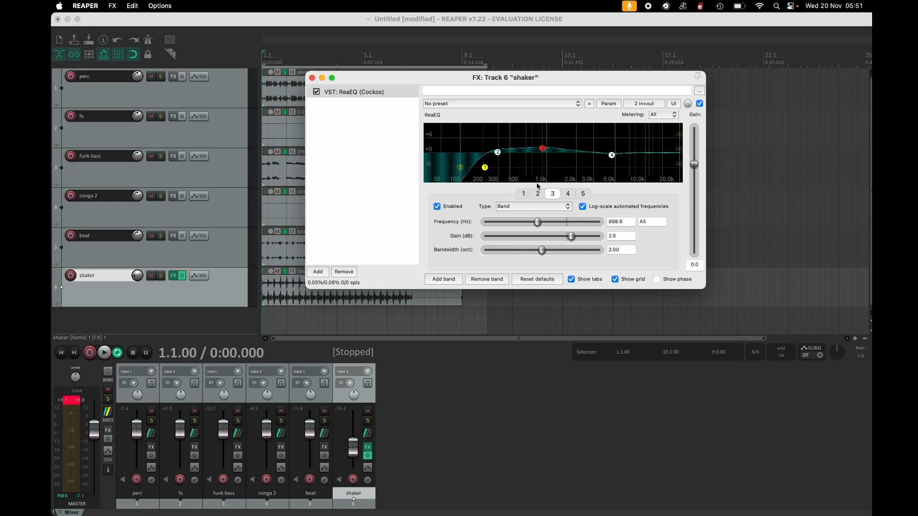
Move band 3 down to about 95 Hz, trying it as a High Pass before returning it to Band type.
{"action": "left_click", "coordinate": [534, 208]}
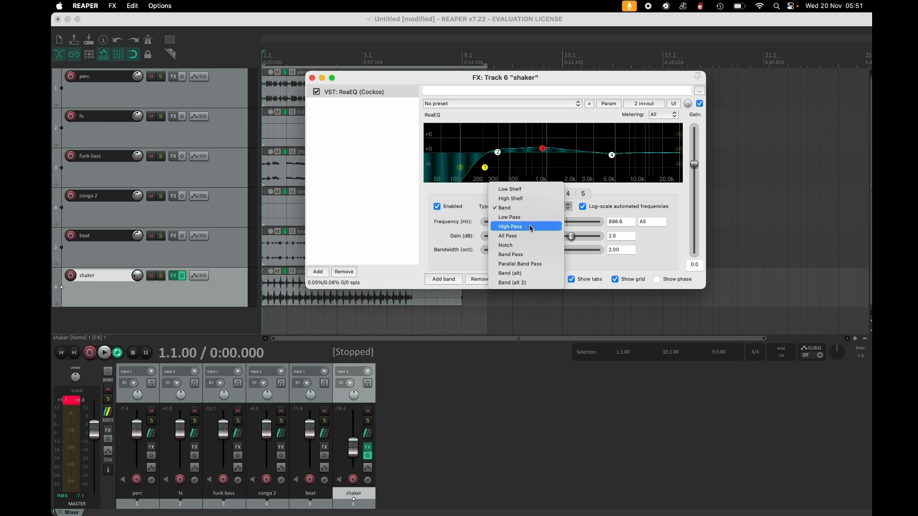
{"action": "left_click", "coordinate": [529, 226]}
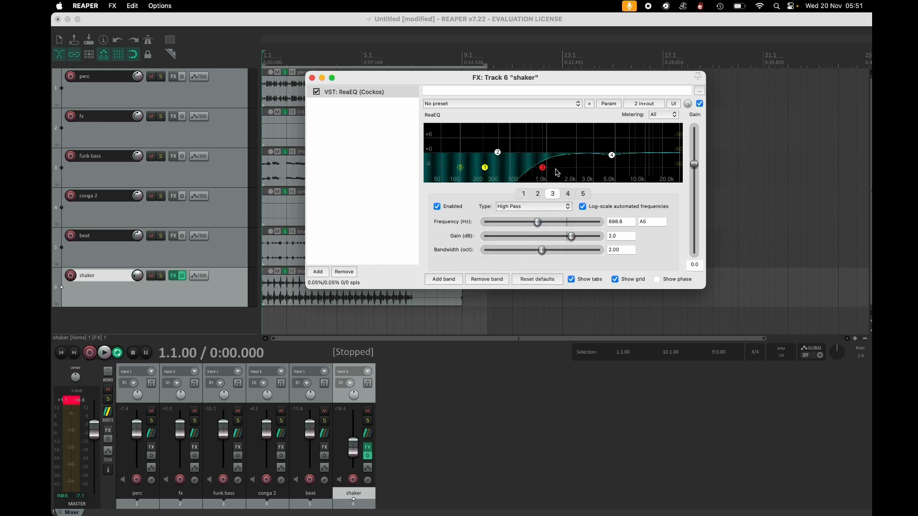
{"action": "left_click_drag", "start_coordinate": [543, 168], "coordinate": [460, 168]}
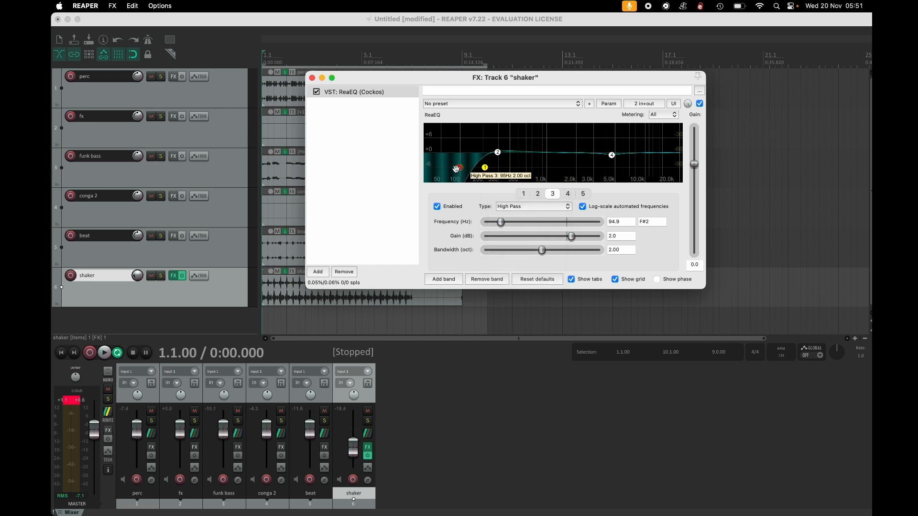
{"action": "left_click", "coordinate": [516, 206]}
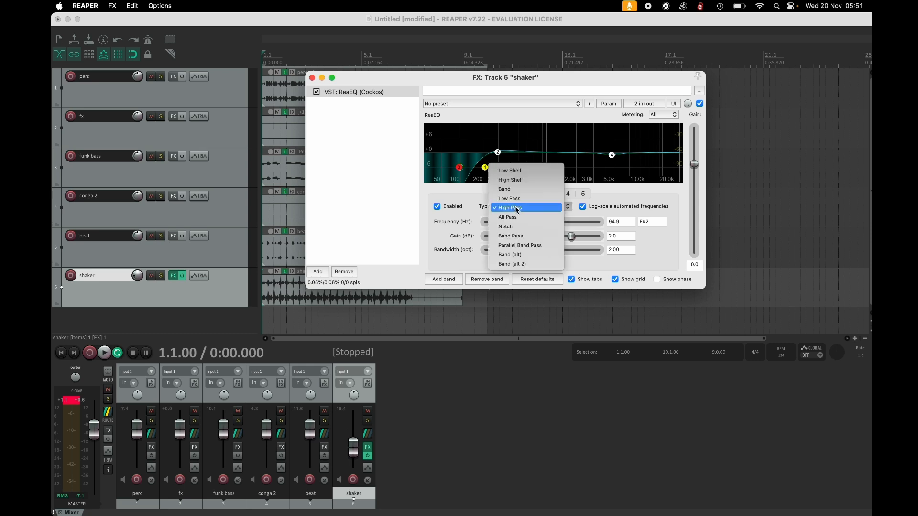
{"action": "left_click", "coordinate": [512, 191]}
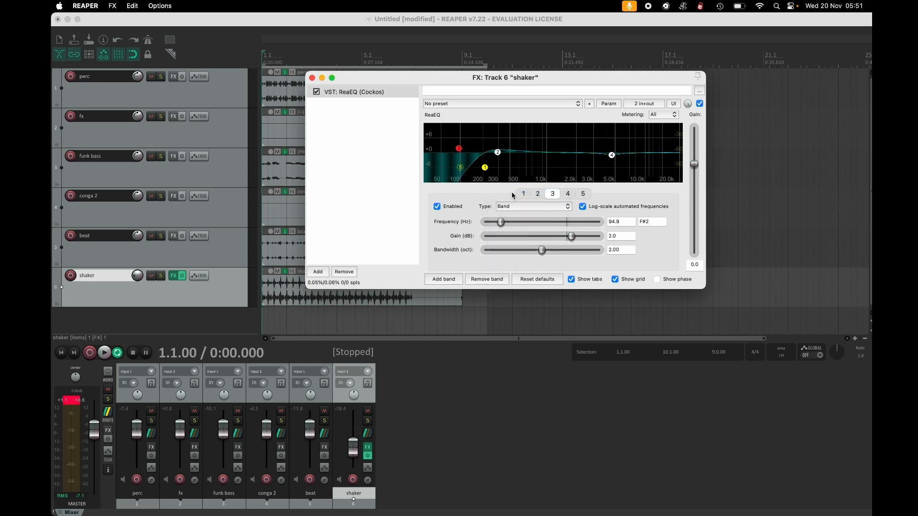
Try raising band 4 and loading the stock Basic 11 band Kick preset on the shaker's ReaEQ.
{"action": "left_click_drag", "start_coordinate": [612, 155], "coordinate": [609, 140]}
{"action": "left_click", "coordinate": [576, 104]}
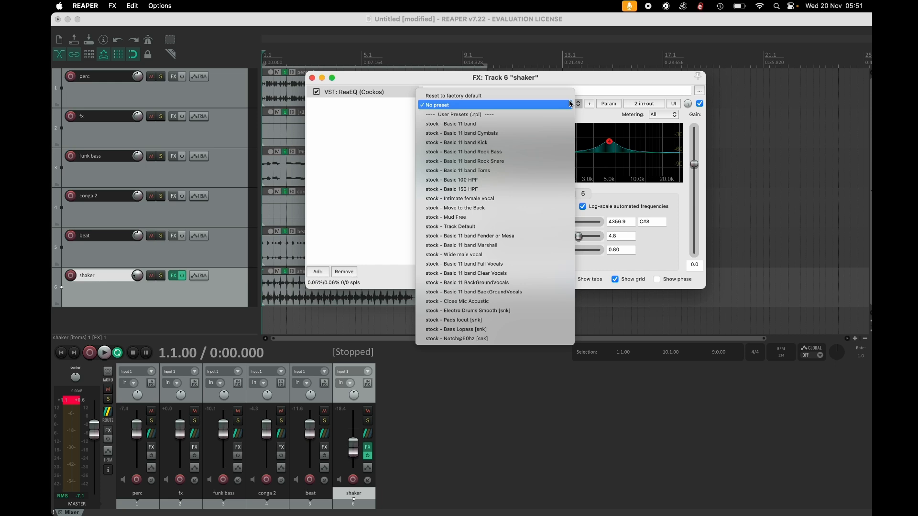
{"action": "left_click", "coordinate": [537, 144]}
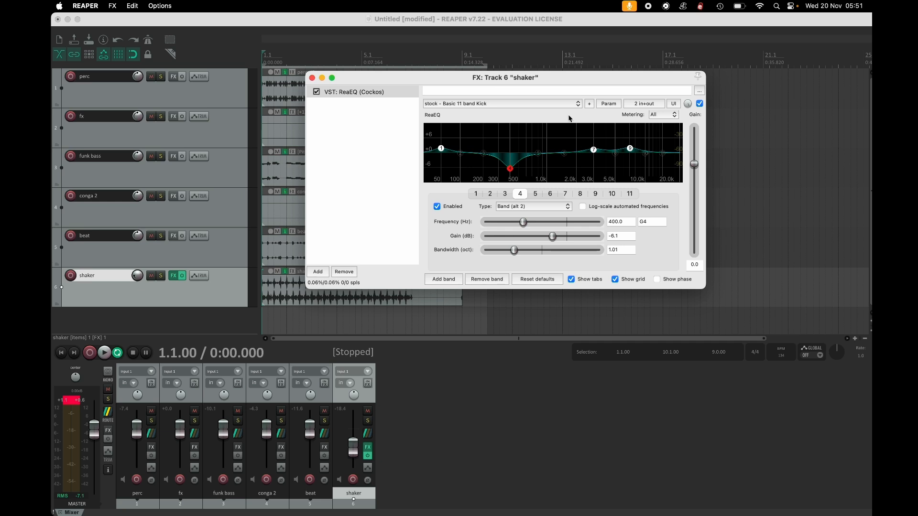
Load the stock Intimate female vocal preset on the shaker's ReaEQ and close the FX window.
{"action": "left_click", "coordinate": [503, 104]}
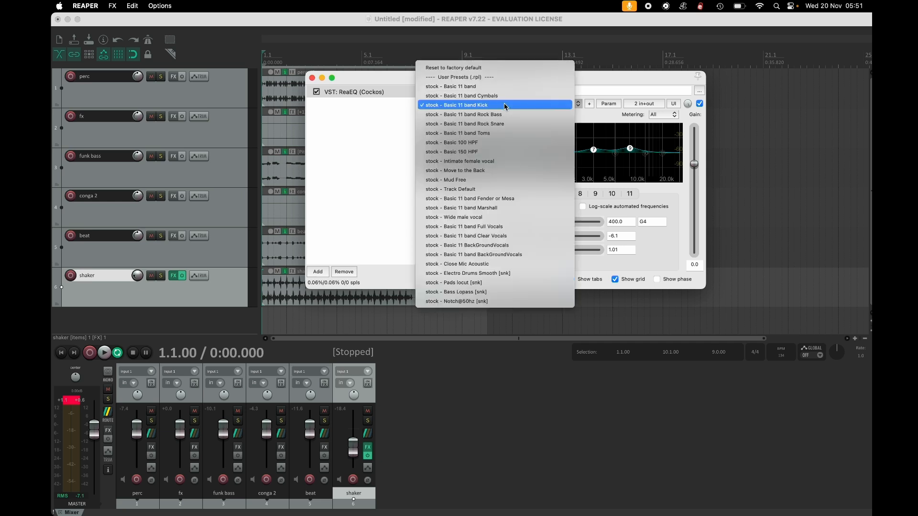
{"action": "left_click", "coordinate": [495, 165]}
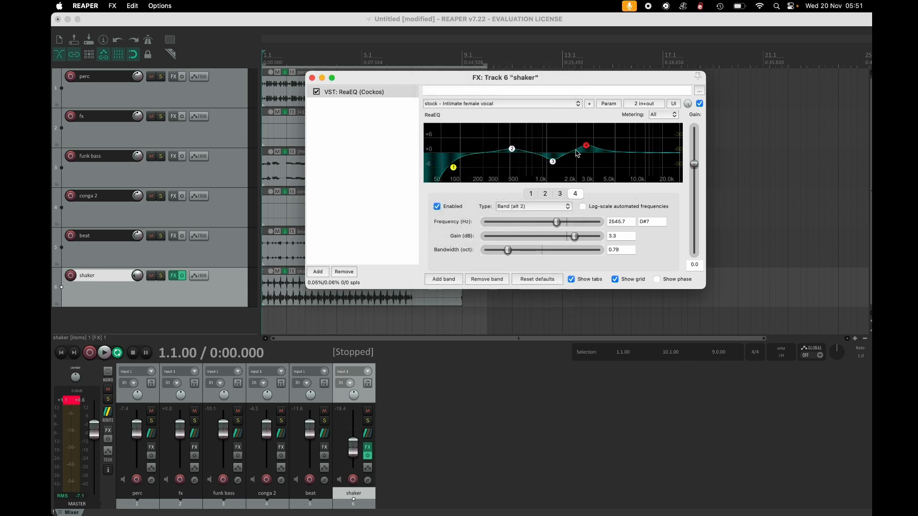
{"action": "key", "text": "Escape"}
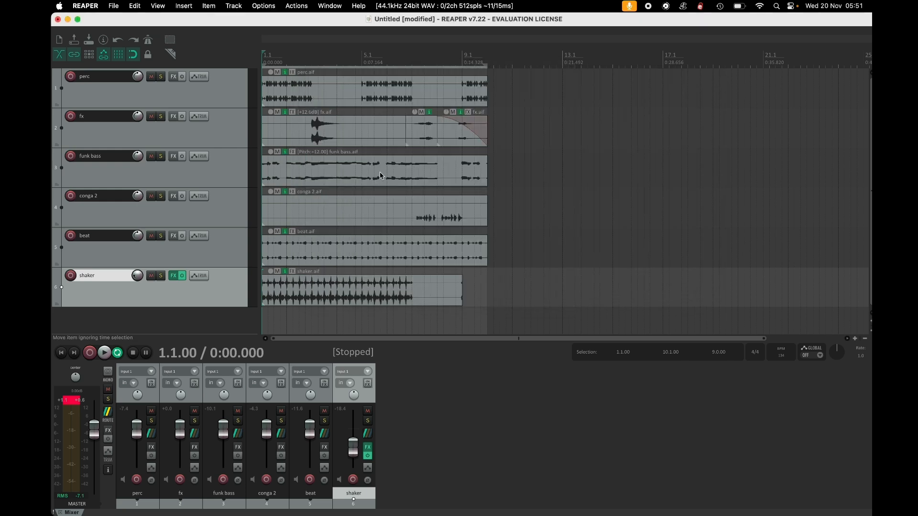
Solo the perc track and briefly play the loop to hear it alone.
{"action": "scroll", "coordinate": [376, 181], "scroll_direction": "up", "scroll_amount": 2}
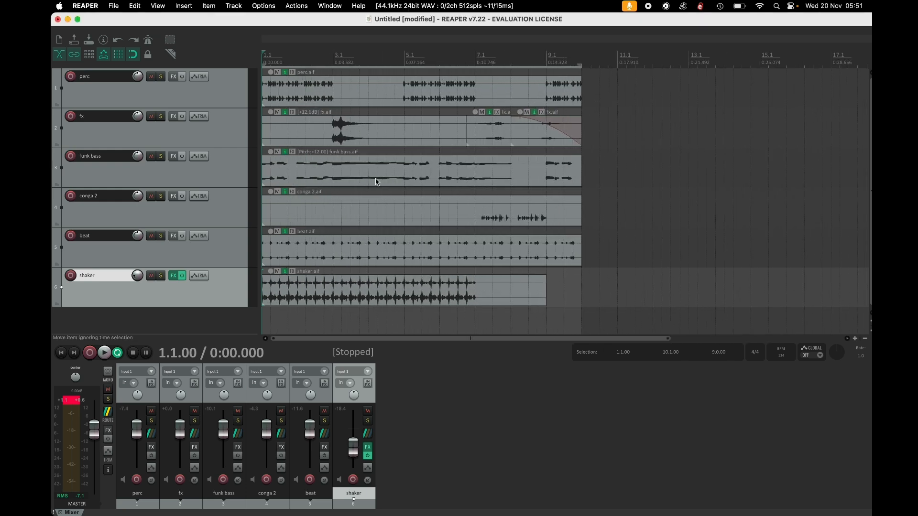
{"action": "left_click", "coordinate": [162, 77]}
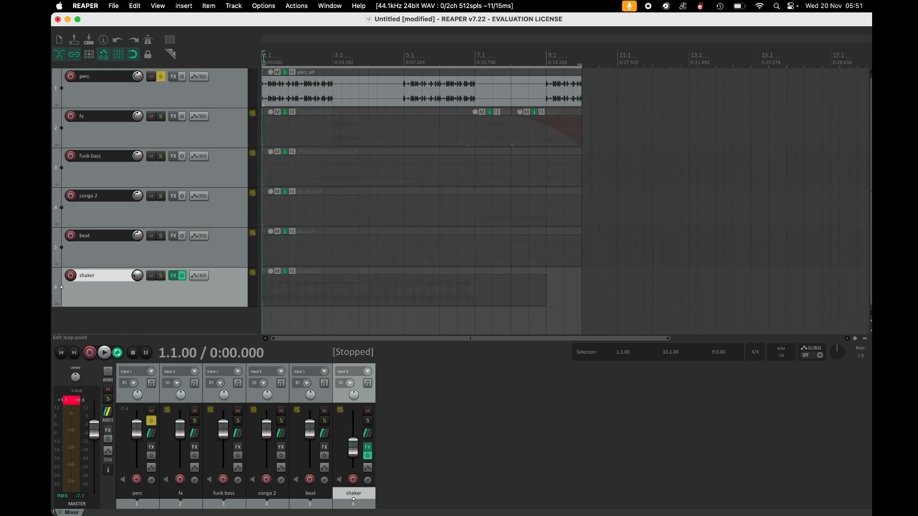
{"action": "key", "text": "space"}
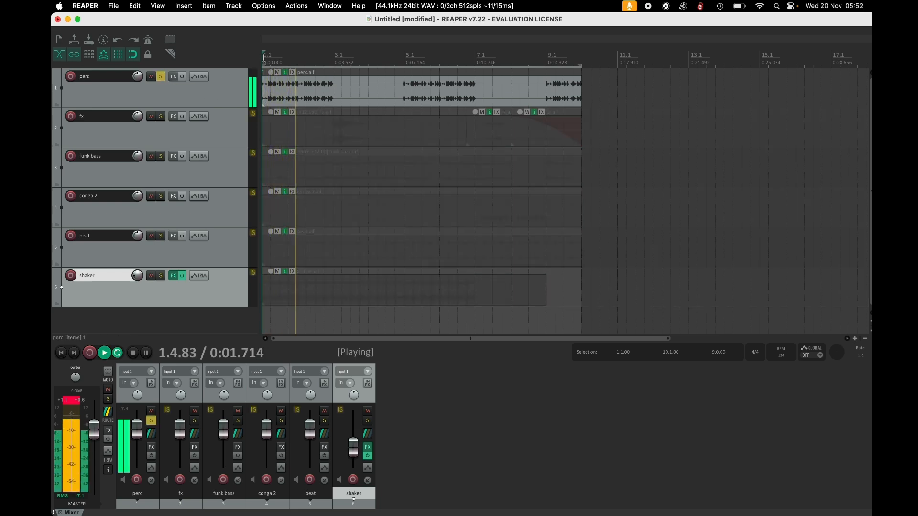
{"action": "key", "text": "space"}
{"action": "left_click", "coordinate": [67, 400]}
{"action": "key", "text": "space"}
{"action": "key", "text": "space"}
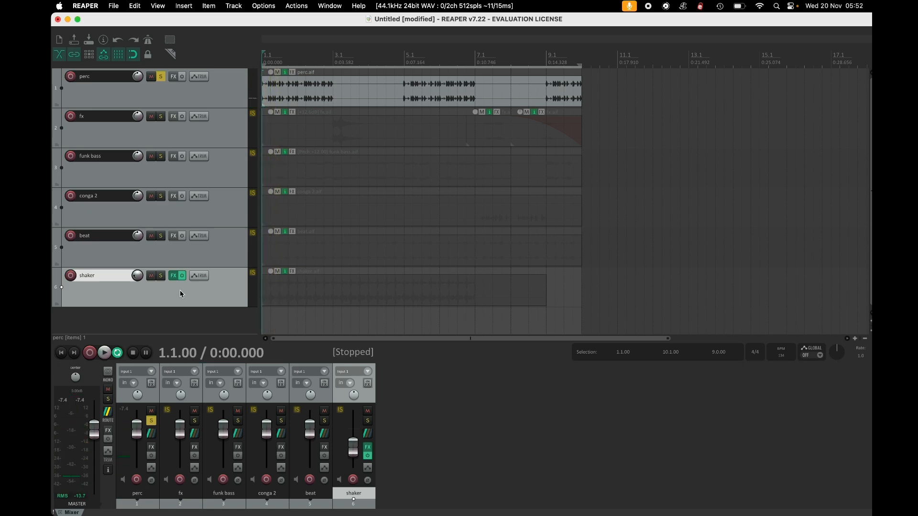
Add the ReaDelay plugin from the Cockos list to the perc track.
{"action": "left_click", "coordinate": [227, 93]}
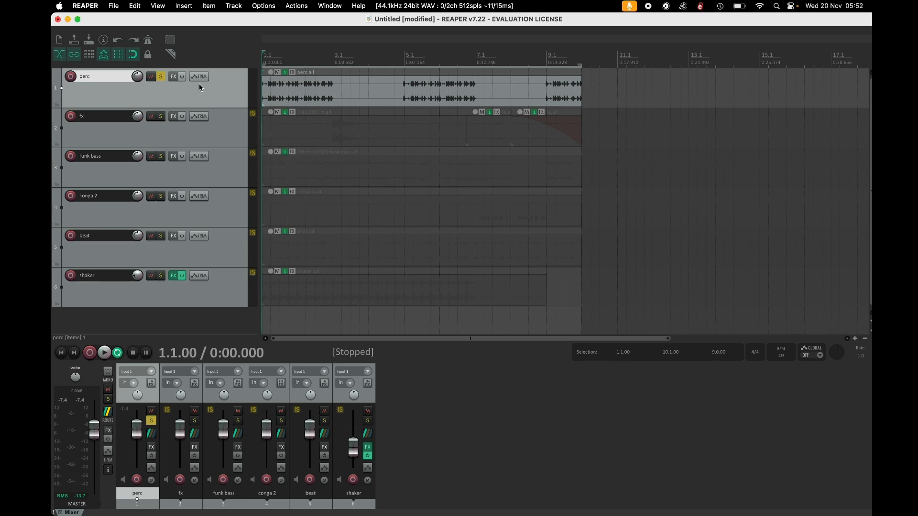
{"action": "left_click", "coordinate": [173, 77]}
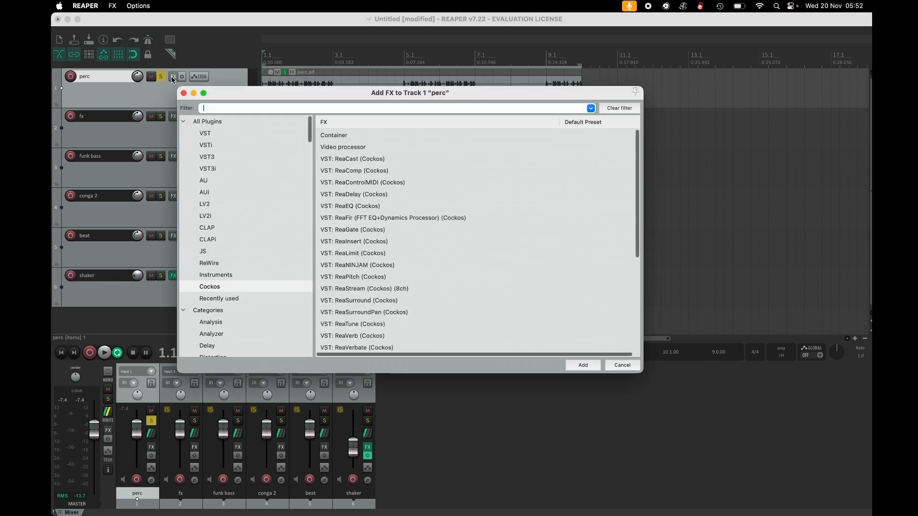
{"action": "left_click", "coordinate": [220, 289]}
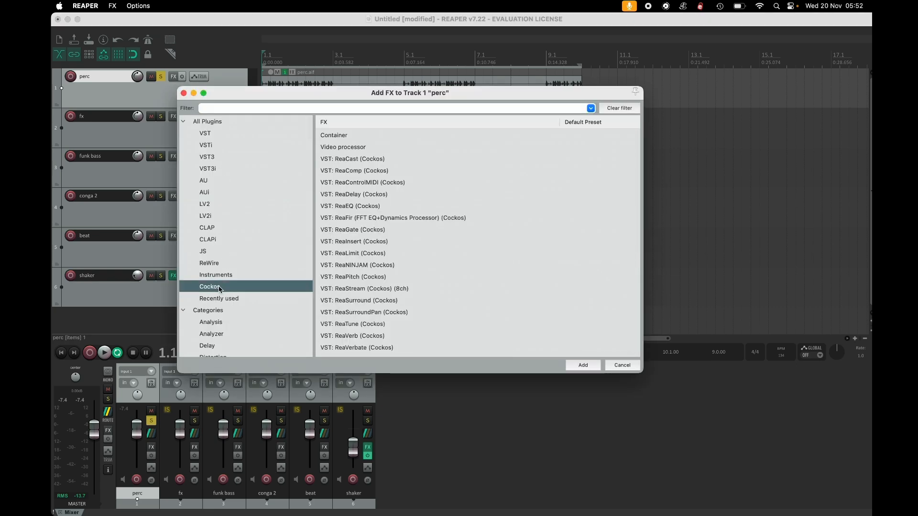
{"action": "double_click", "coordinate": [363, 194]}
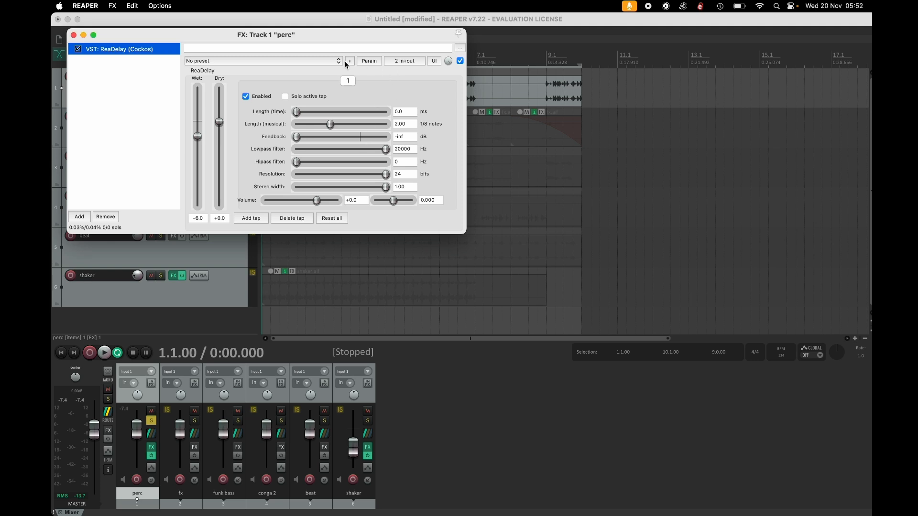
Set the ReaDelay feedback to about -8.2 dB with a 2.00 eighth-note musical length, auditioning the loop.
{"action": "left_click", "coordinate": [325, 61]}
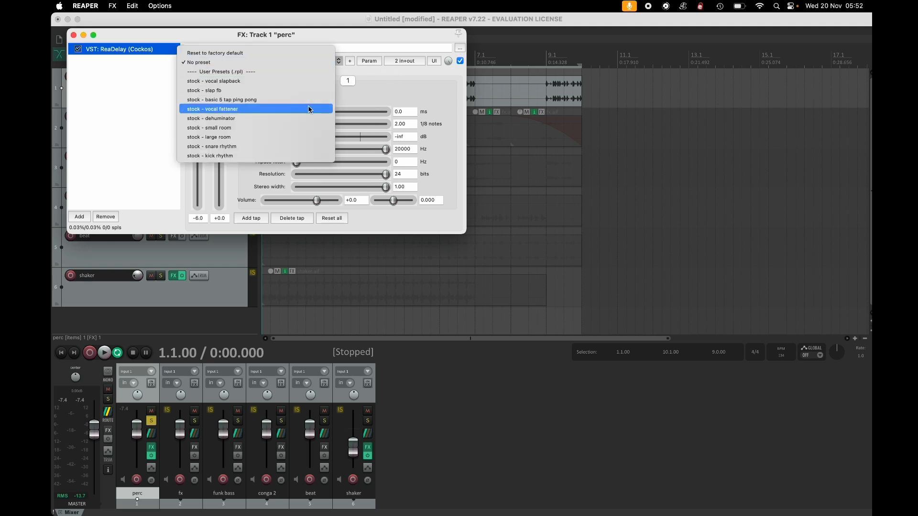
{"action": "left_click", "coordinate": [325, 31]}
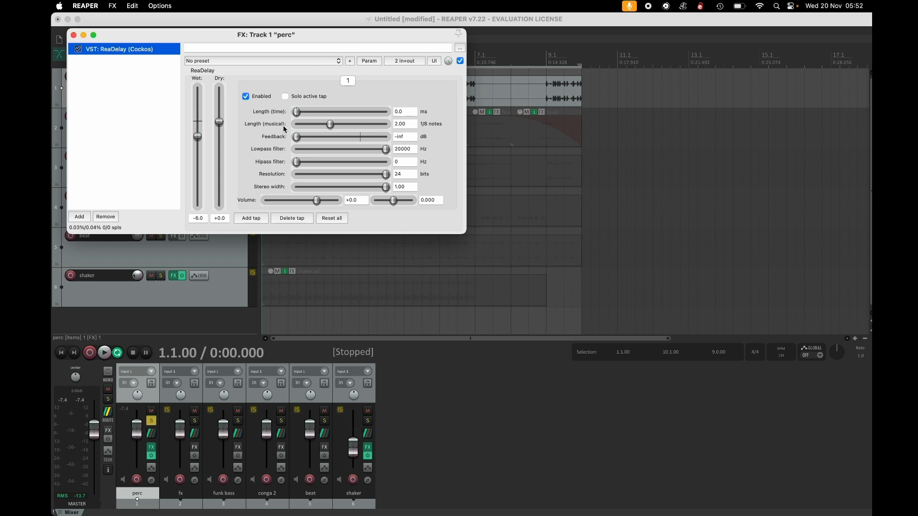
{"action": "key", "text": "space"}
{"action": "left_click_drag", "start_coordinate": [329, 127], "coordinate": [347, 142]}
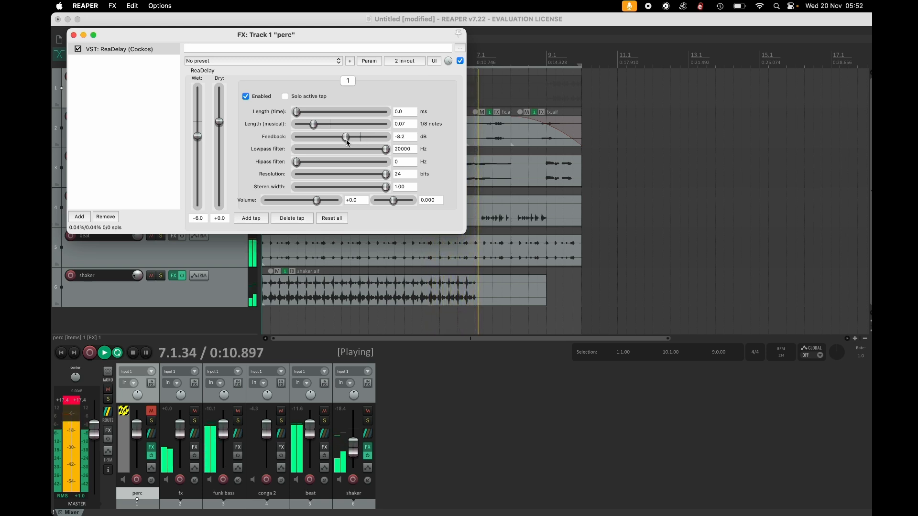
{"action": "key", "text": "space"}
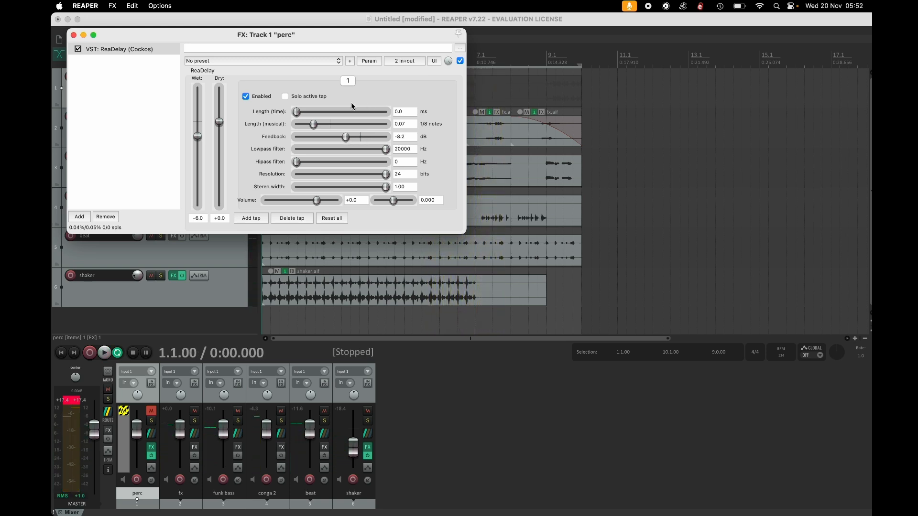
{"action": "left_click_drag", "start_coordinate": [319, 126], "coordinate": [331, 128]}
{"action": "key", "text": "space"}
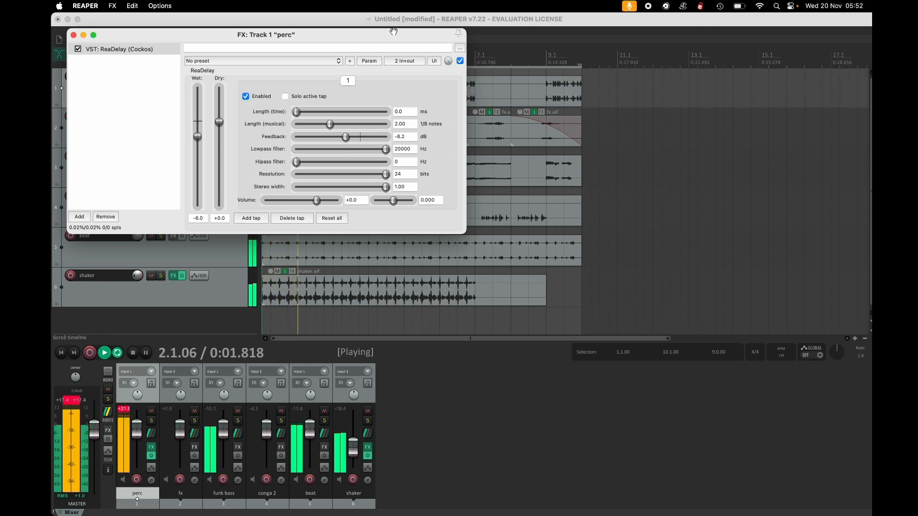
Set the delay's dry level to -inf and wet level to about -1.1 dB while playing the loop.
{"action": "left_click_drag", "start_coordinate": [394, 31], "coordinate": [838, 46]}
{"action": "key", "text": "space"}
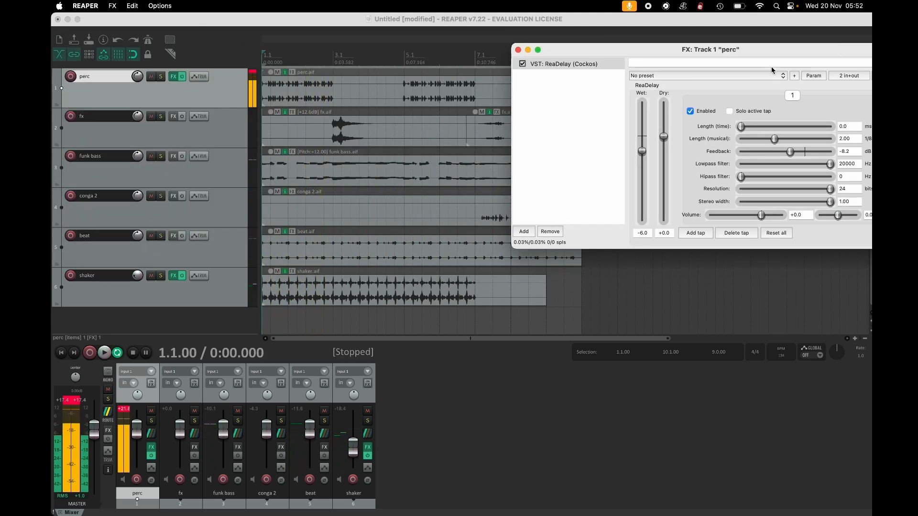
{"action": "left_click_drag", "start_coordinate": [663, 137], "coordinate": [664, 167]}
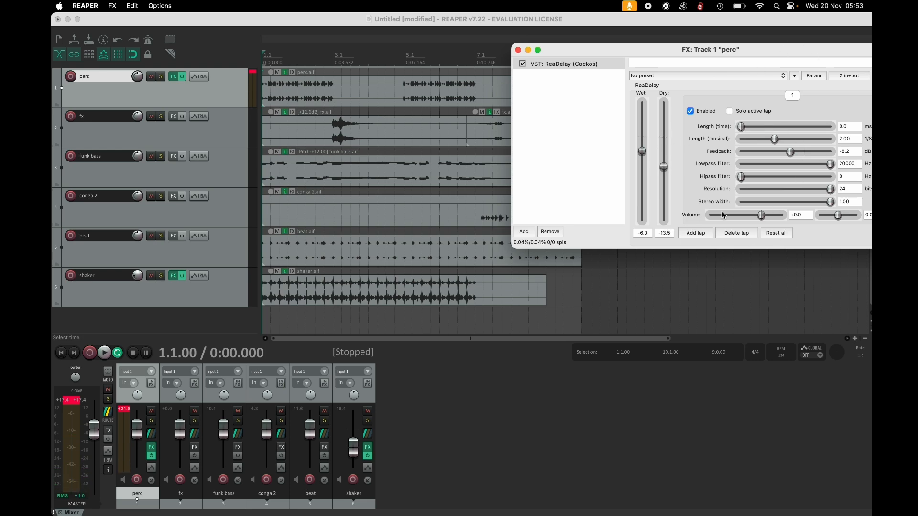
{"action": "left_click_drag", "start_coordinate": [663, 166], "coordinate": [655, 226]}
{"action": "left_click_drag", "start_coordinate": [639, 153], "coordinate": [640, 140]}
{"action": "key", "text": "space"}
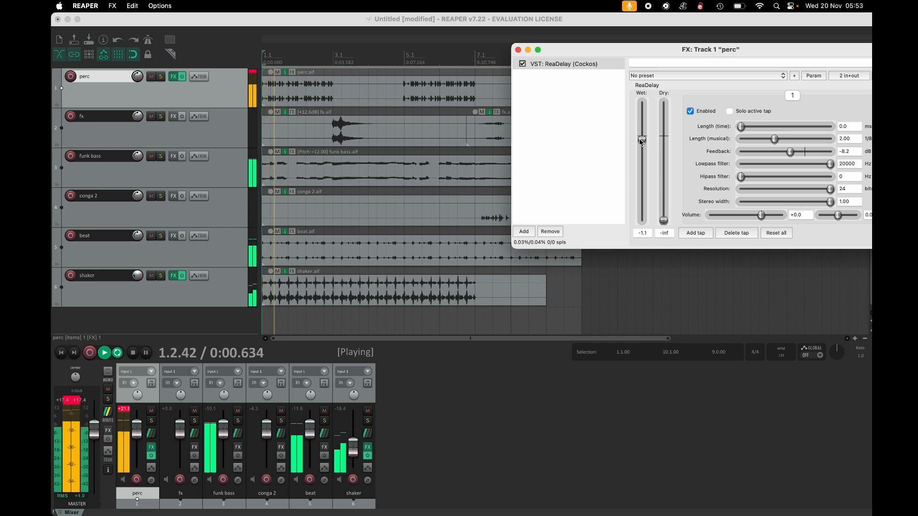
{"action": "key", "text": "space"}
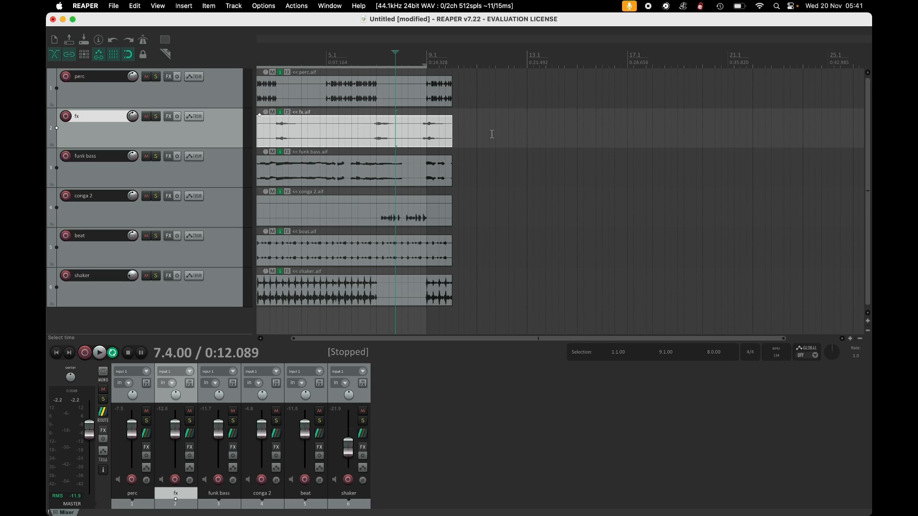
Split the fx item at 6.4.00 and 8.1.00 to isolate a short segment.
{"action": "left_click", "coordinate": [372, 121]}
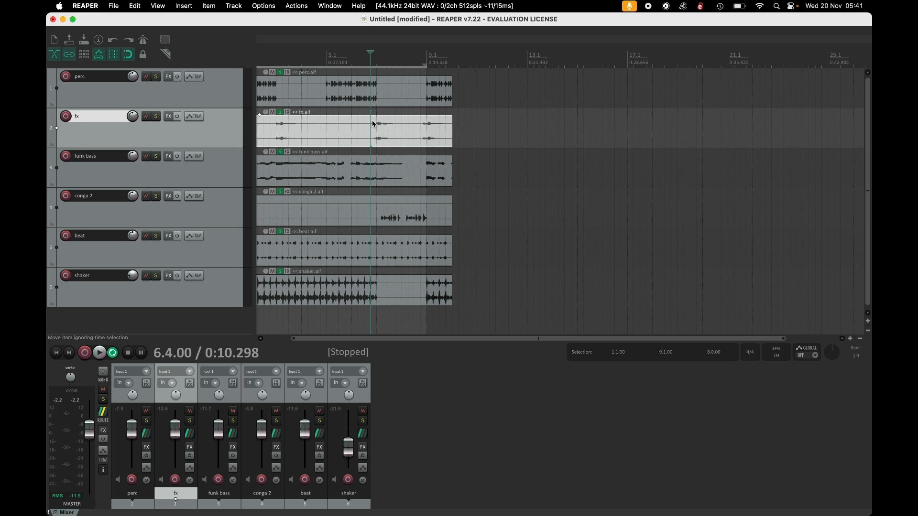
{"action": "key", "text": "s"}
{"action": "left_click", "coordinate": [400, 126]}
{"action": "key", "text": "s"}
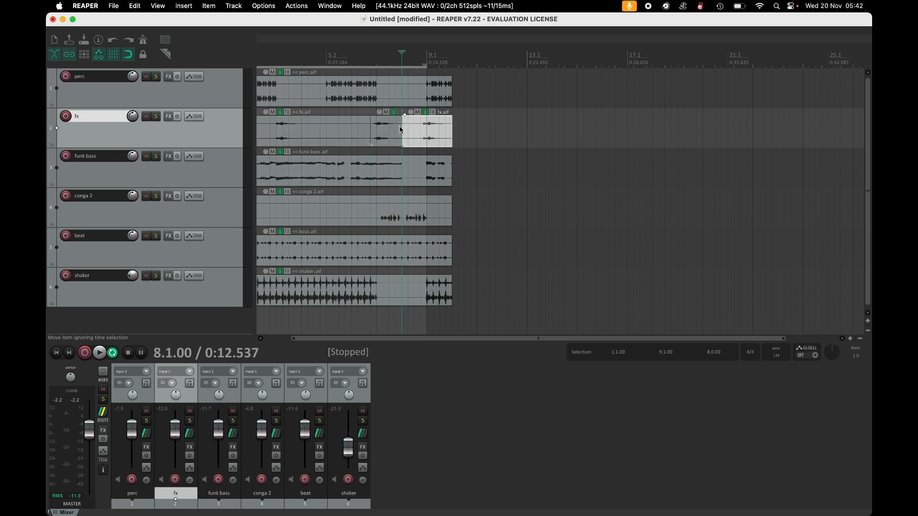
Reverse the active take of the isolated fx segment.
{"action": "right_click", "coordinate": [388, 129]}
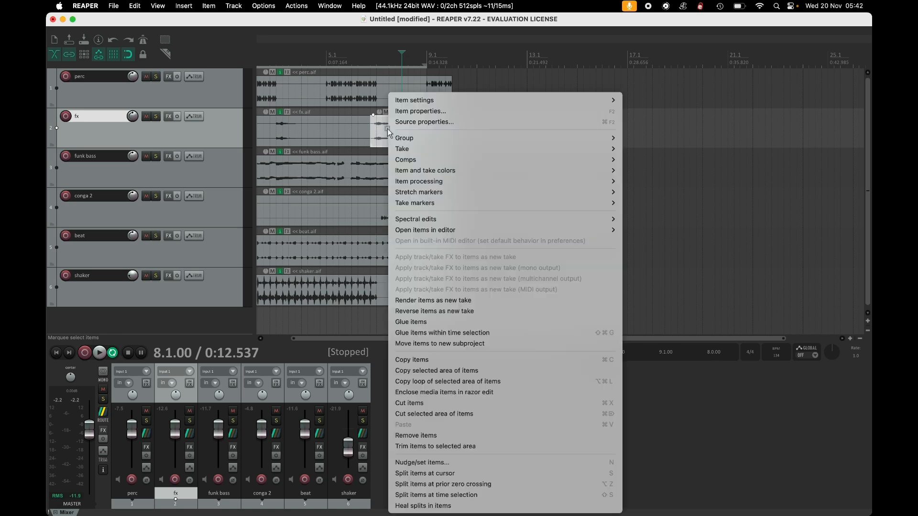
{"action": "mouse_move", "coordinate": [466, 101]}
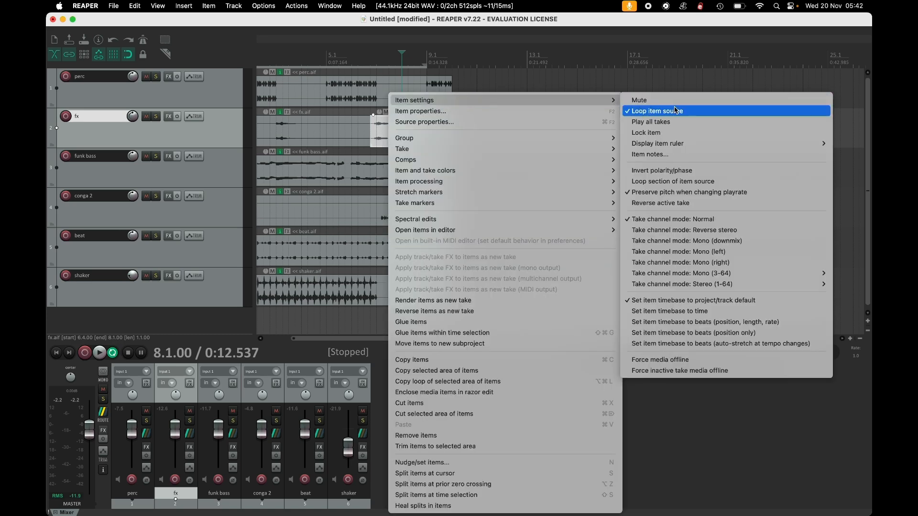
{"action": "left_click", "coordinate": [698, 206]}
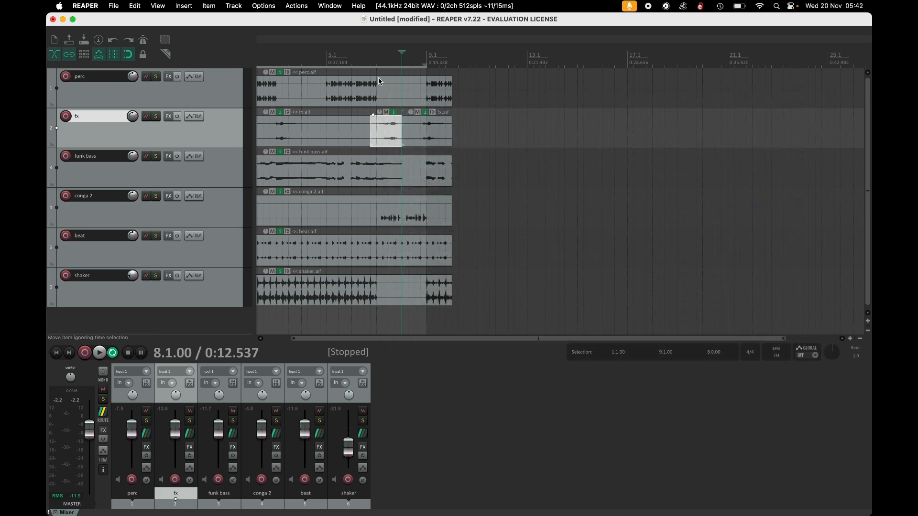
Solo the fx track to preview the reversed segment, then unsolo it.
{"action": "left_click", "coordinate": [155, 116]}
{"action": "left_click", "coordinate": [376, 59]}
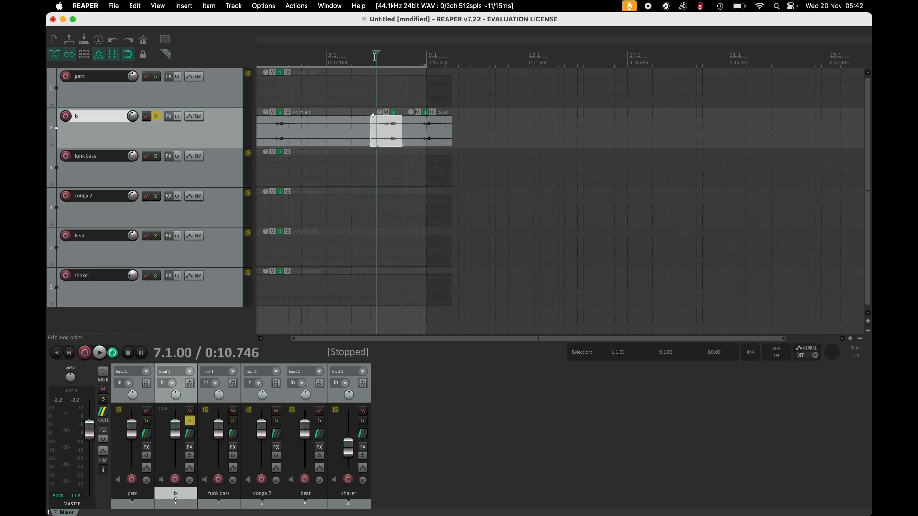
{"action": "key", "text": "space"}
{"action": "key", "text": "space"}
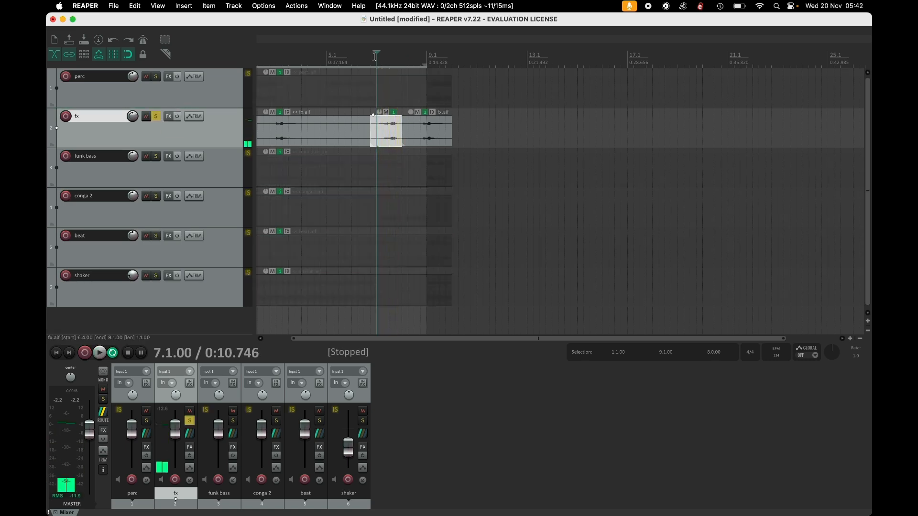
{"action": "left_click", "coordinate": [156, 116]}
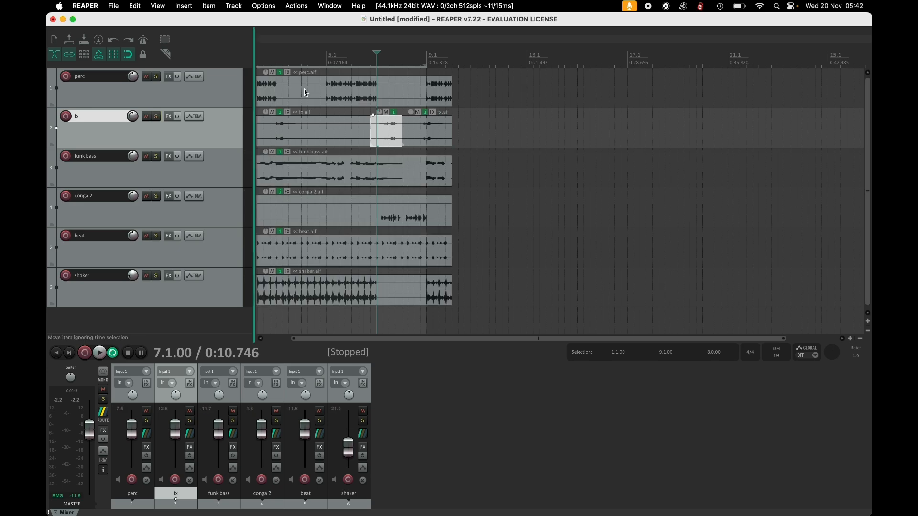
Try moving the reversed segment later and audition it, then undo the move.
{"action": "left_click_drag", "start_coordinate": [385, 143], "coordinate": [413, 142]}
{"action": "left_click", "coordinate": [410, 54]}
{"action": "key", "text": "space"}
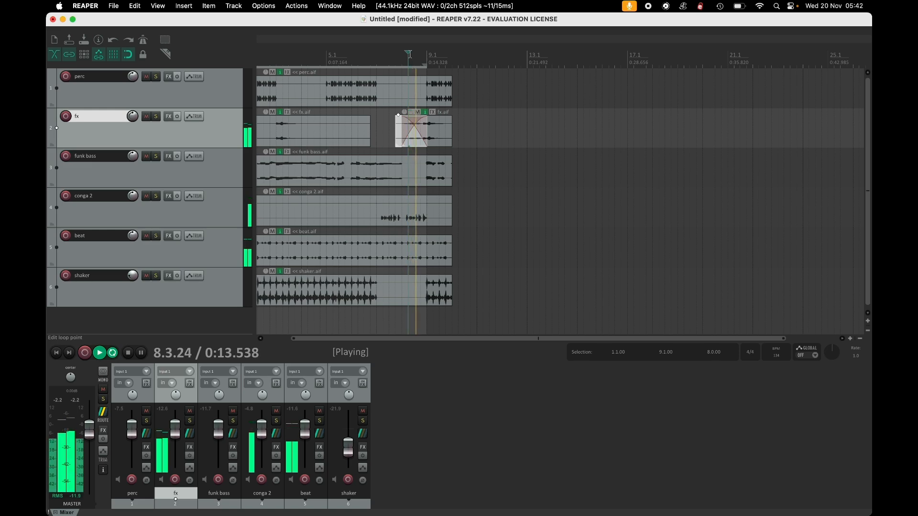
{"action": "key", "text": "space"}
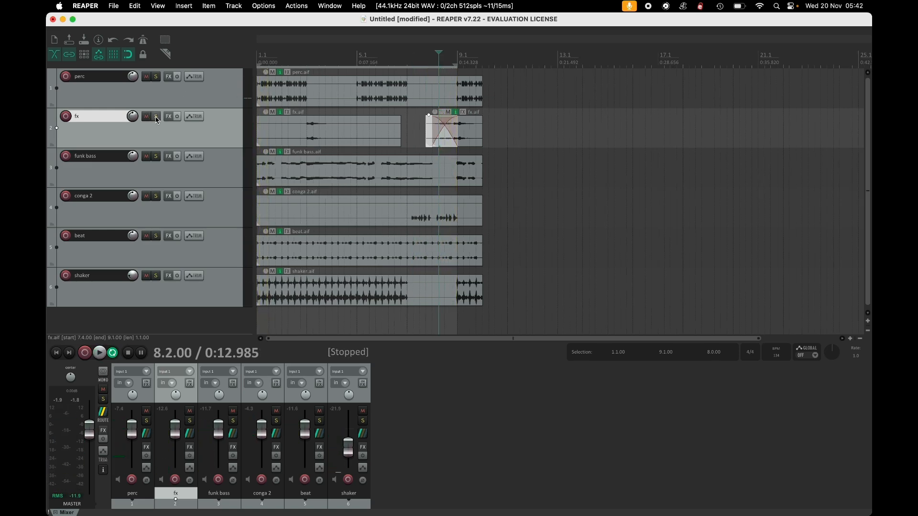
{"action": "key", "text": "super+z"}
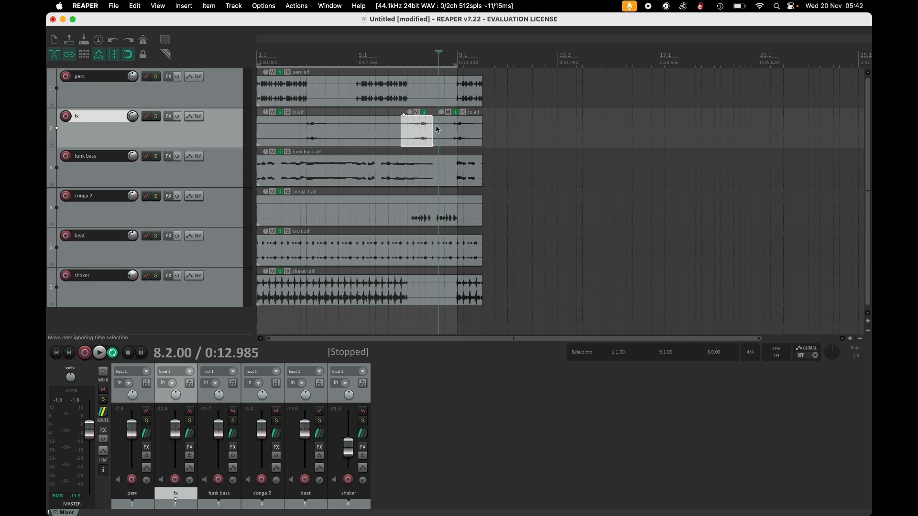
Open the funk bass item's properties and set its pitch adjust to 12 semitones.
{"action": "left_click", "coordinate": [359, 172]}
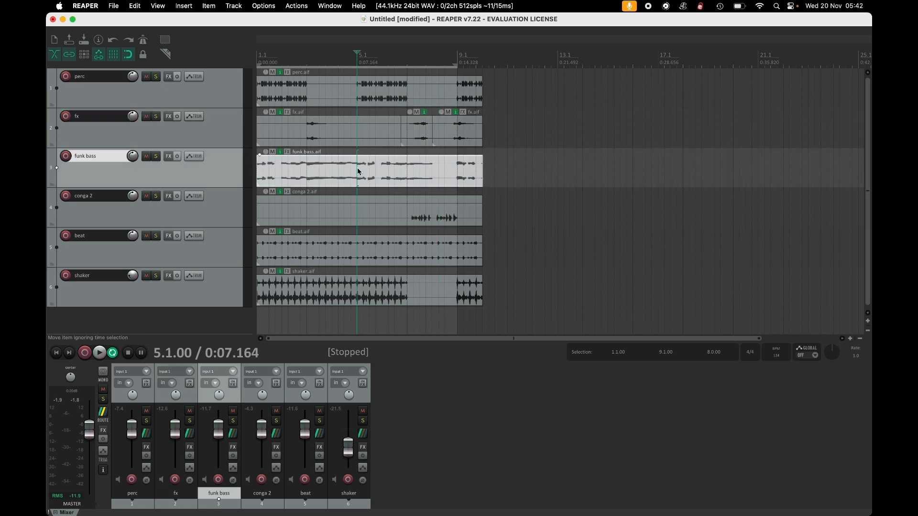
{"action": "double_click", "coordinate": [337, 177]}
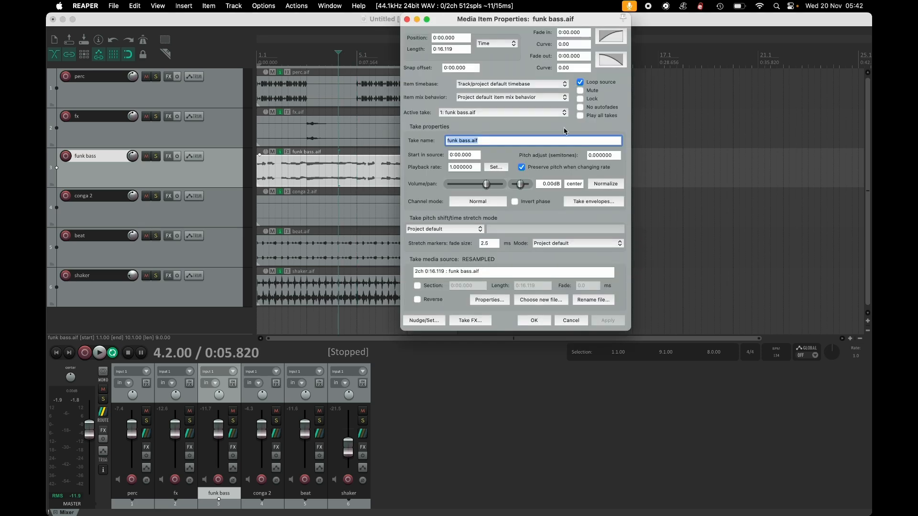
{"action": "left_click", "coordinate": [591, 157]}
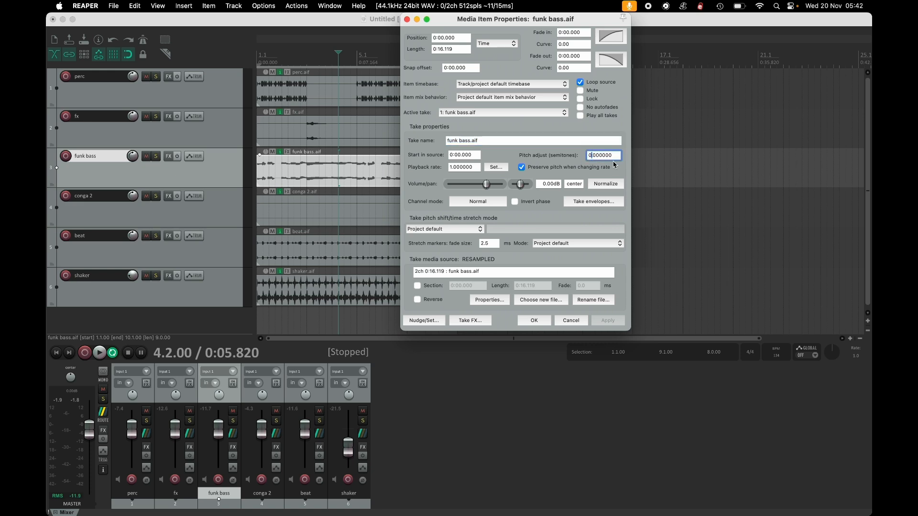
{"action": "key", "text": "BackSpace"}
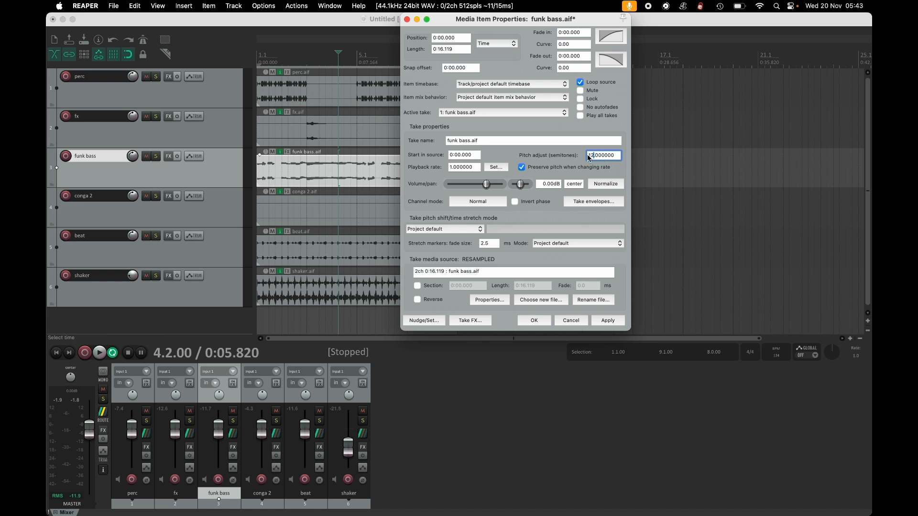
{"action": "type", "text": "-"}
{"action": "key", "text": "BackSpace"}
{"action": "left_click", "coordinate": [616, 323]}
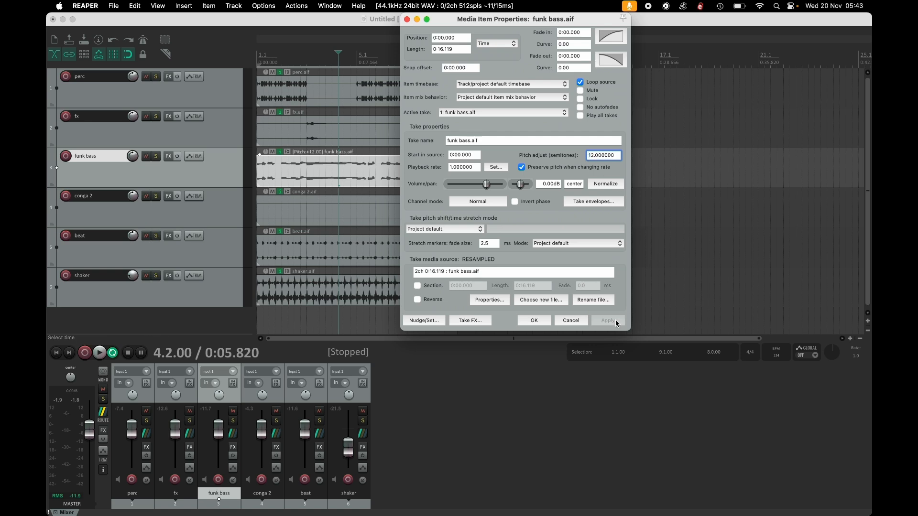
{"action": "left_click", "coordinate": [534, 321]}
Play the project, soloing and then unsoloing the funk bass track to audition the pitched bass.
{"action": "key", "text": "space"}
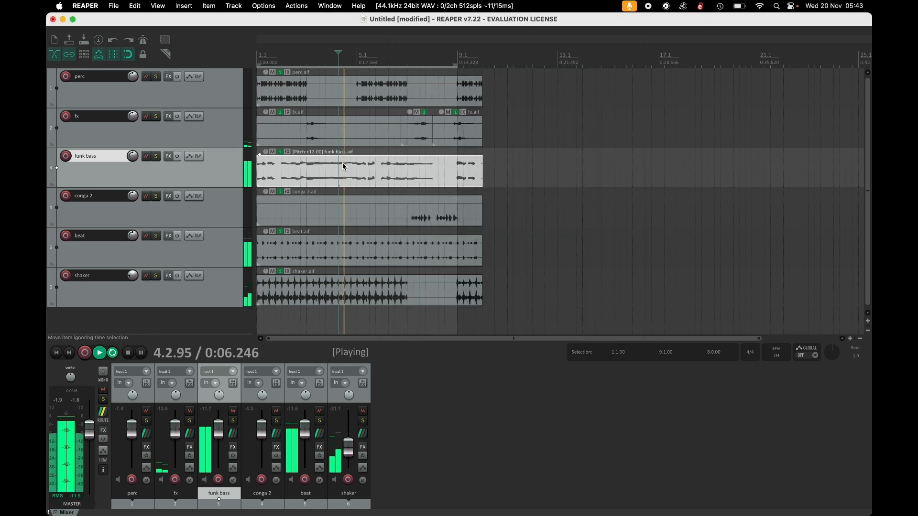
{"action": "left_click", "coordinate": [155, 157]}
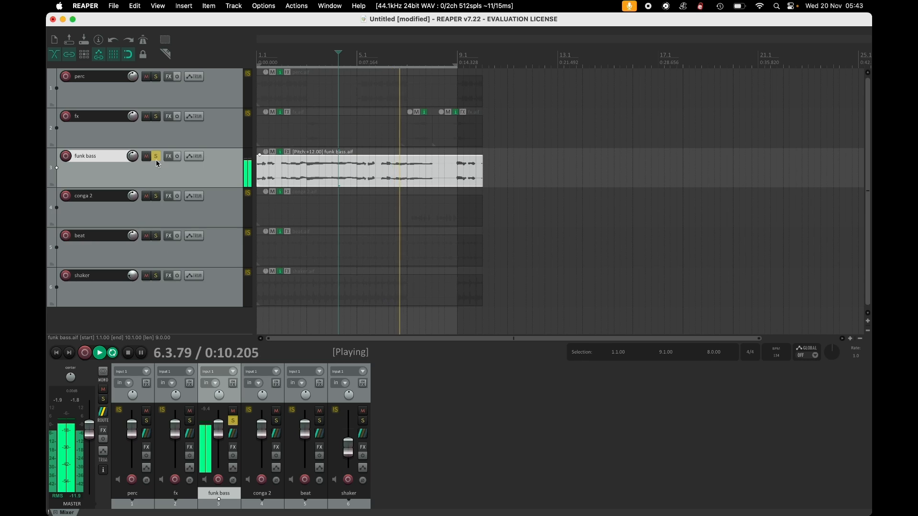
{"action": "left_click", "coordinate": [156, 158]}
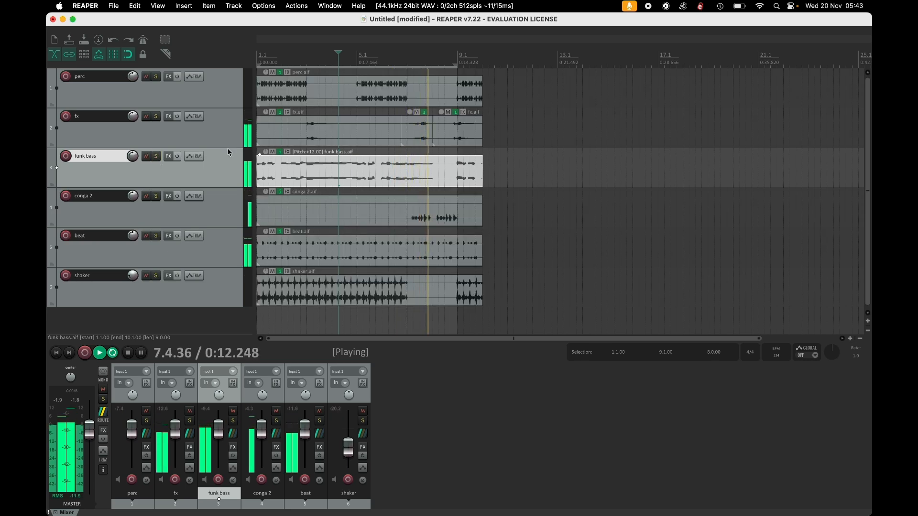
{"action": "key", "text": "space"}
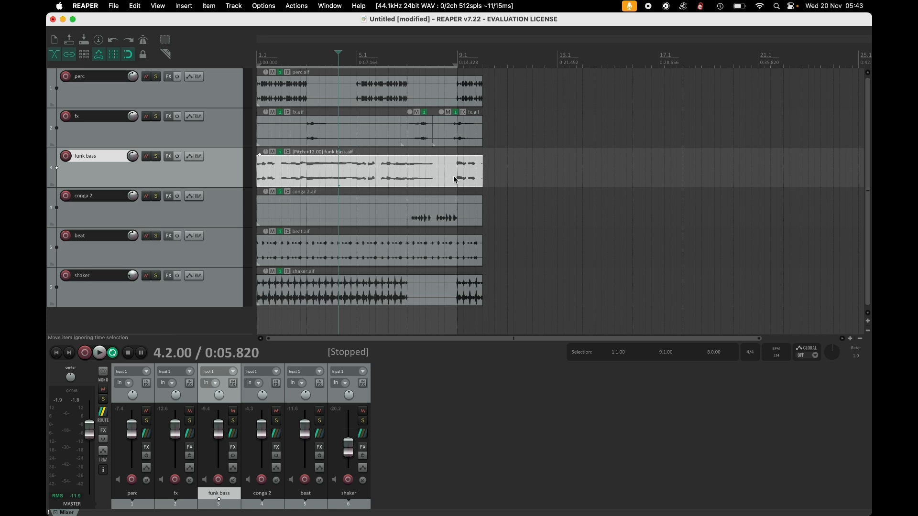
Normalize the first fx item to a 0.00 dB peak through its item properties.
{"action": "left_click", "coordinate": [356, 140]}
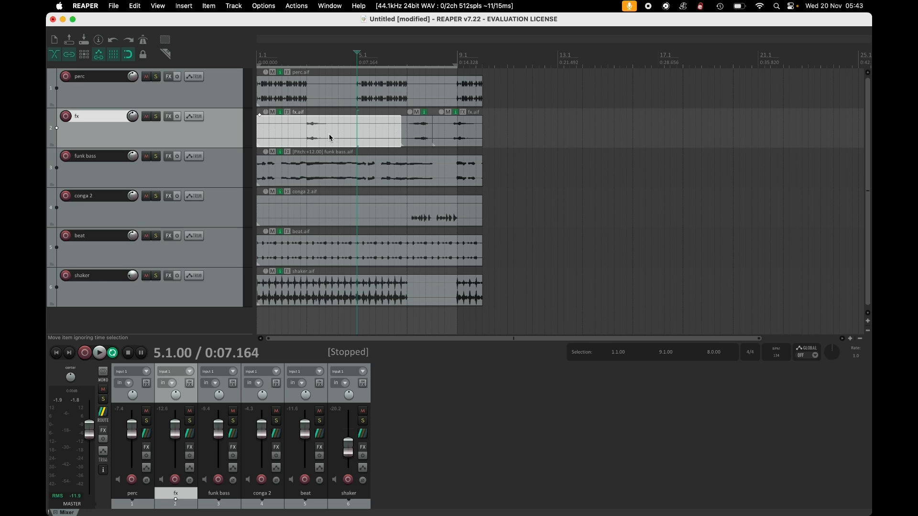
{"action": "left_click", "coordinate": [331, 138]}
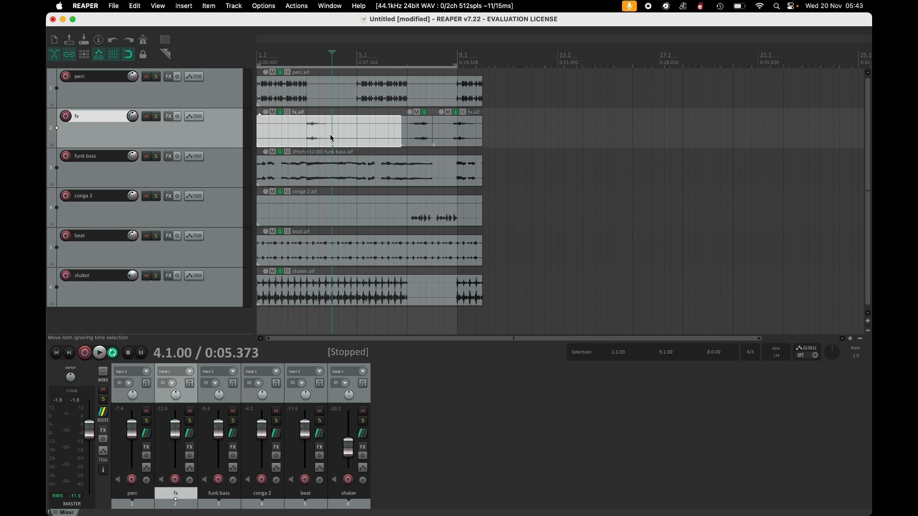
{"action": "double_click", "coordinate": [354, 130]}
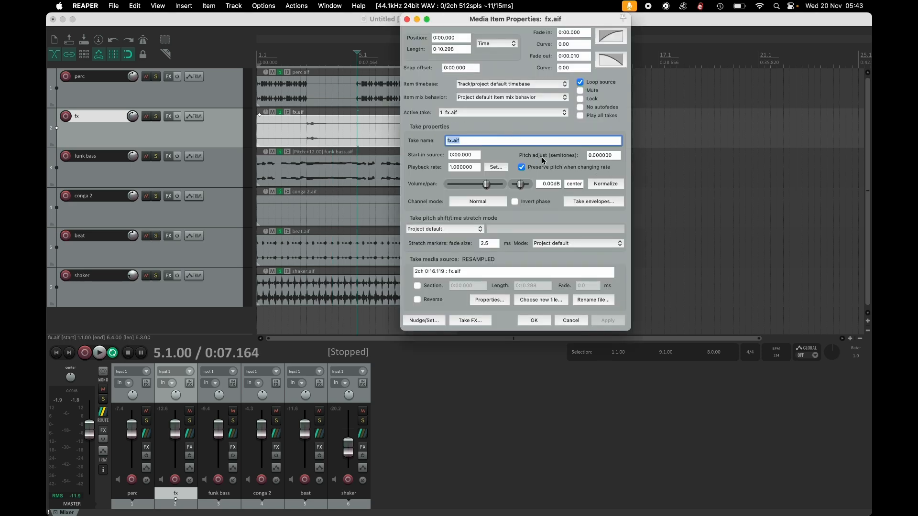
{"action": "left_click", "coordinate": [605, 184]}
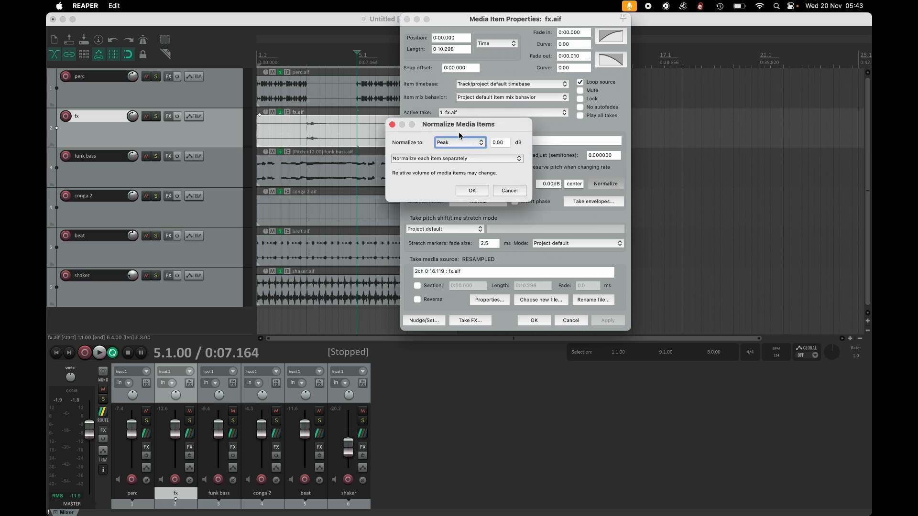
{"action": "left_click", "coordinate": [472, 190]}
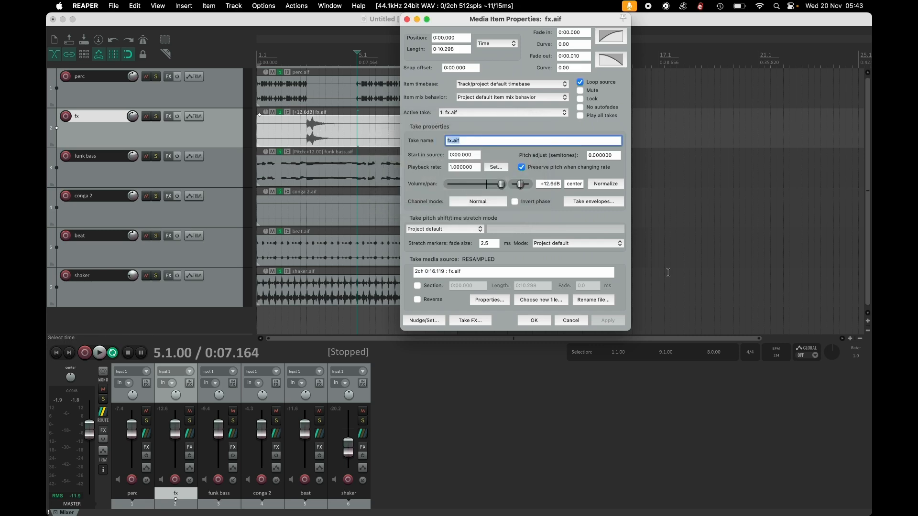
{"action": "left_click", "coordinate": [543, 322]}
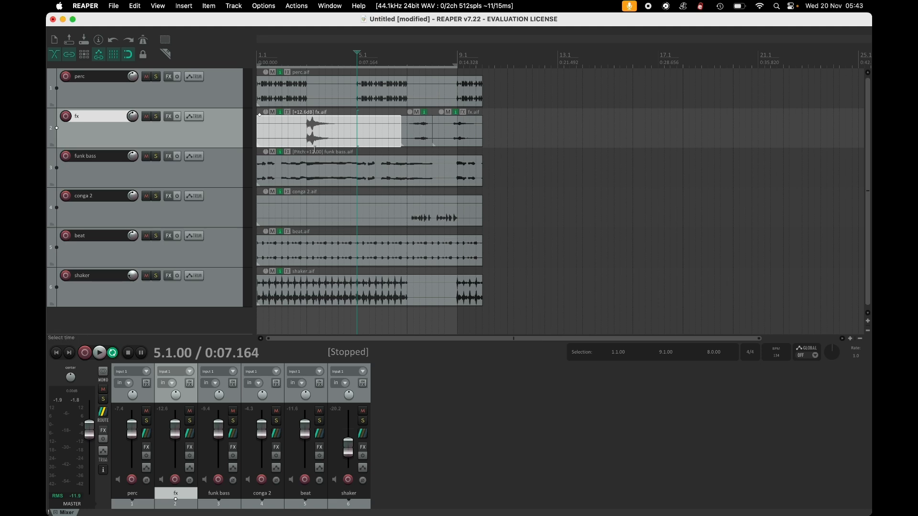
Add a long fade-out to the last fx item, extending back from its end.
{"action": "left_click", "coordinate": [314, 150]}
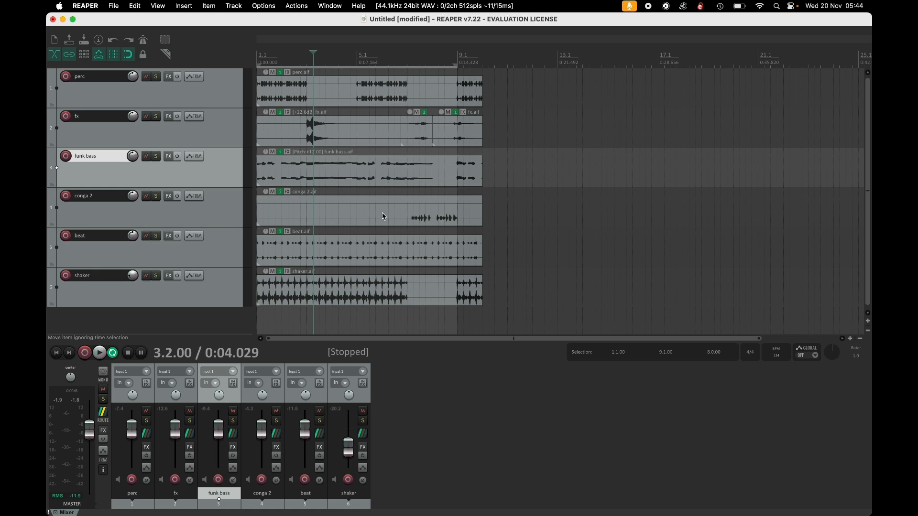
{"action": "left_click_drag", "start_coordinate": [496, 22], "coordinate": [523, 14]}
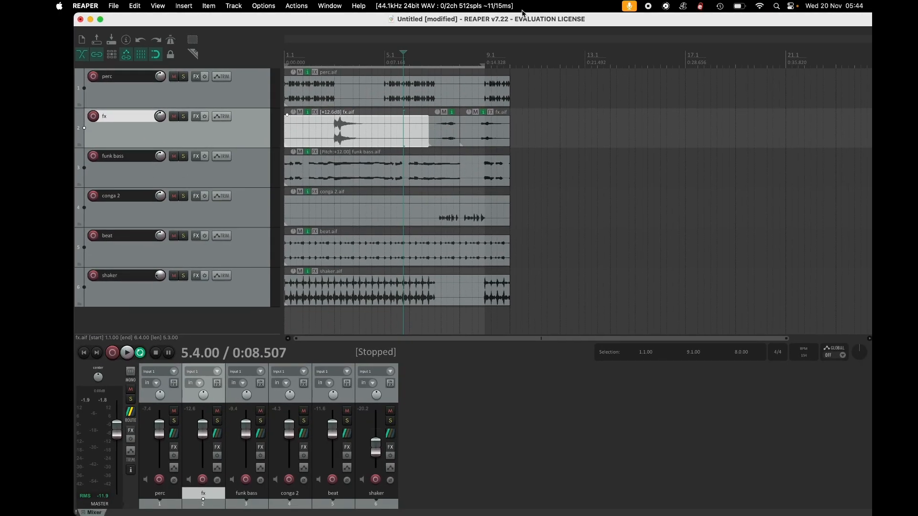
{"action": "left_click", "coordinate": [505, 94]}
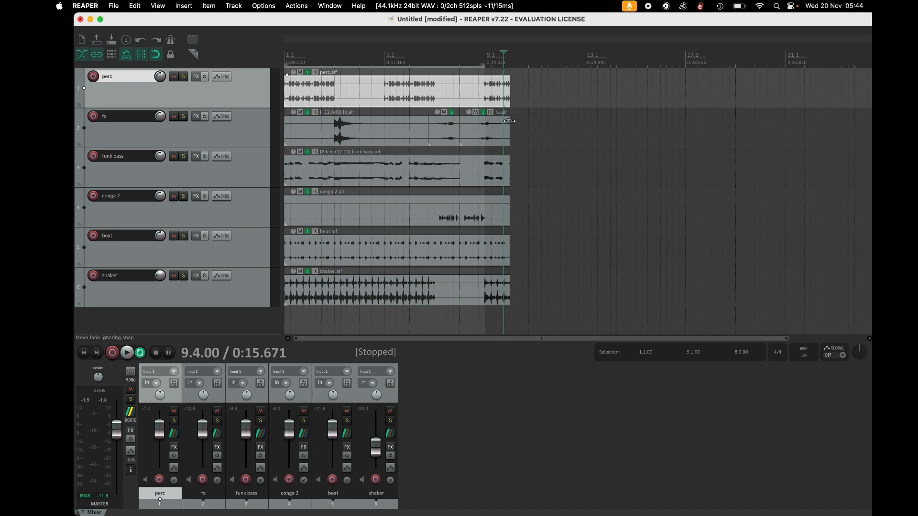
{"action": "left_click_drag", "start_coordinate": [509, 122], "coordinate": [427, 122]}
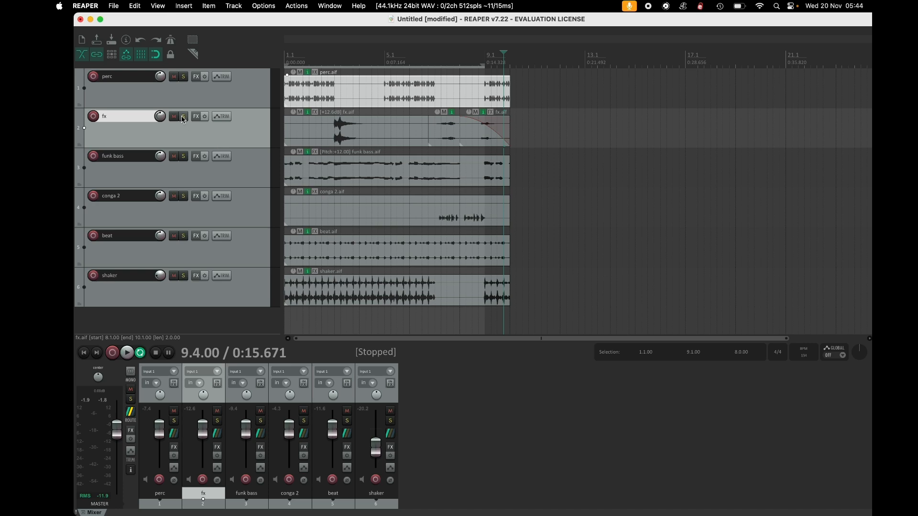
Solo the fx track and play from 9.1.00 to audition the fade, then unsolo it.
{"action": "left_click", "coordinate": [184, 118]}
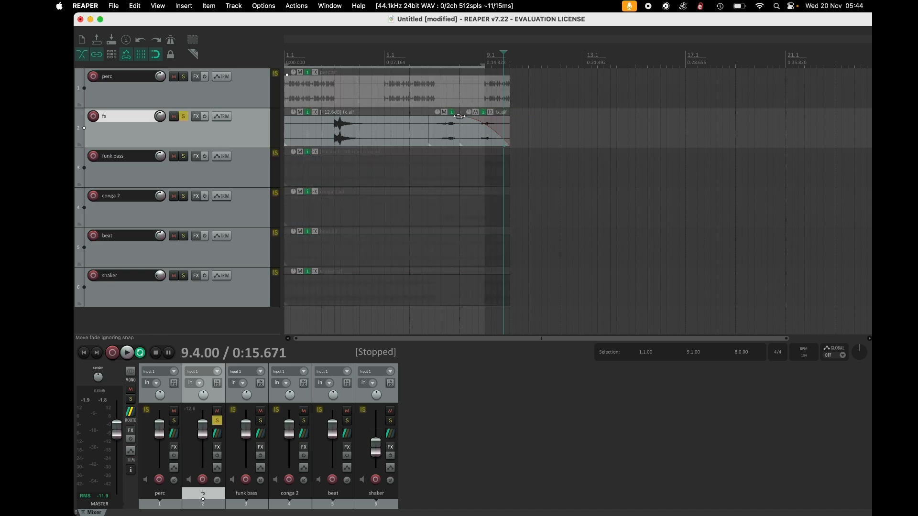
{"action": "left_click", "coordinate": [483, 63]}
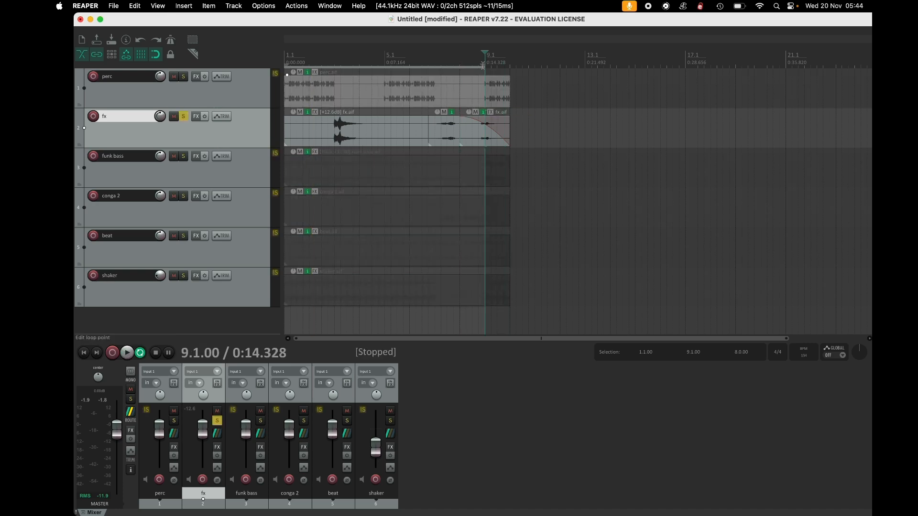
{"action": "key", "text": "space"}
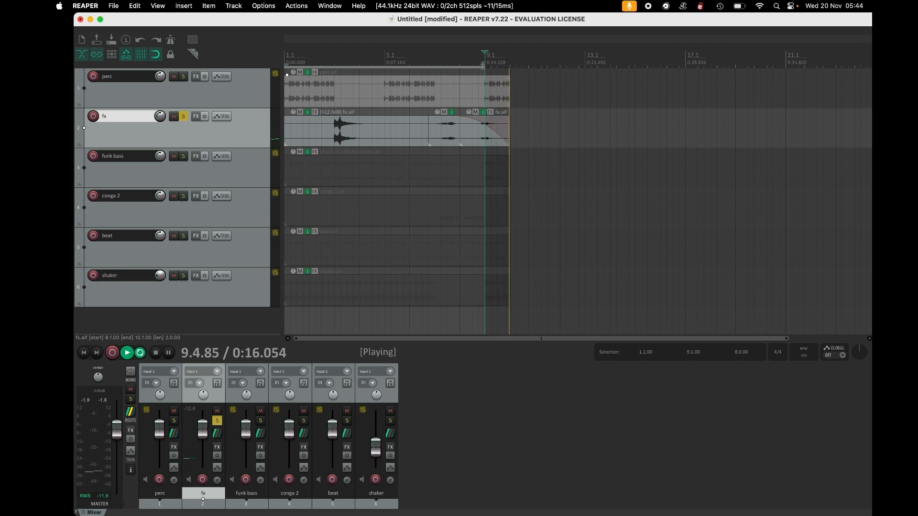
{"action": "key", "text": "space"}
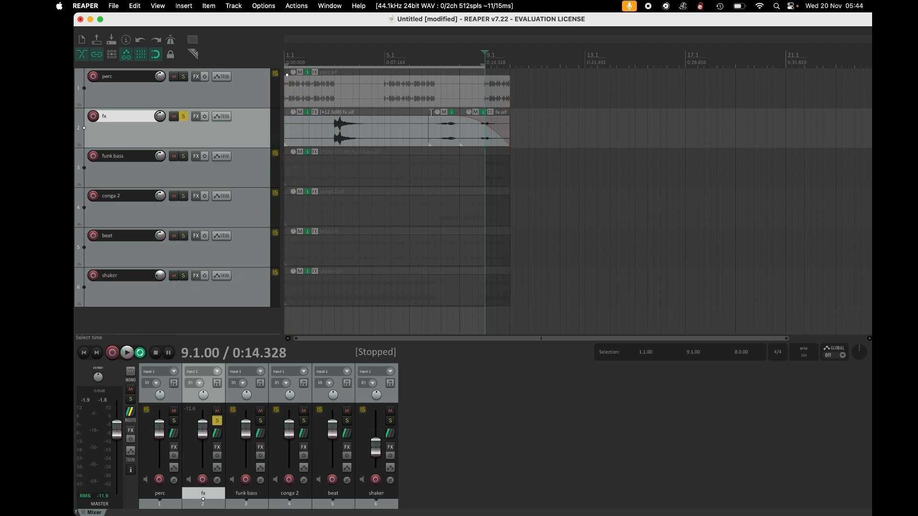
{"action": "key", "text": "super+m"}
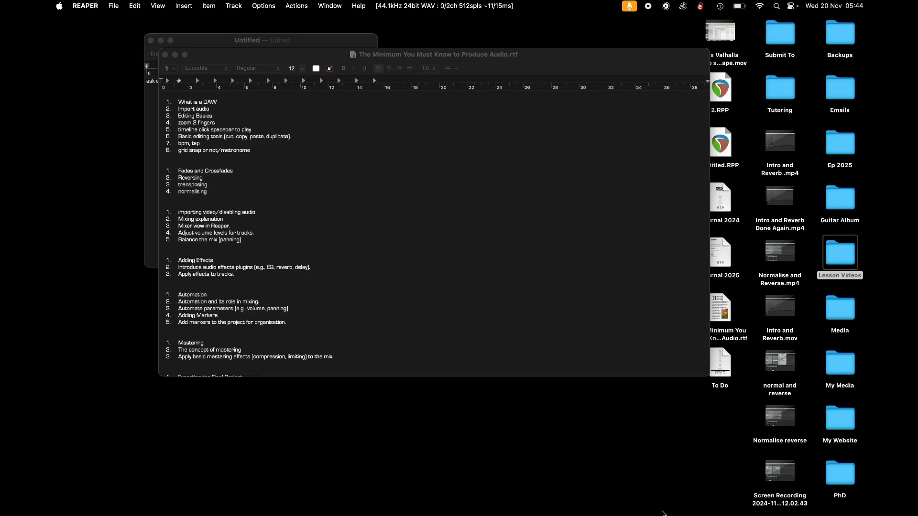
{"action": "left_click", "coordinate": [663, 502]}
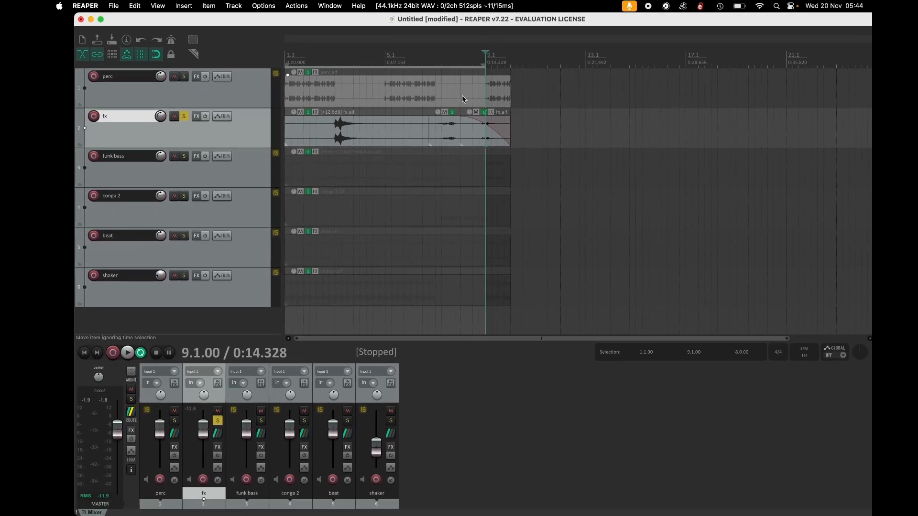
{"action": "left_click", "coordinate": [185, 117]}
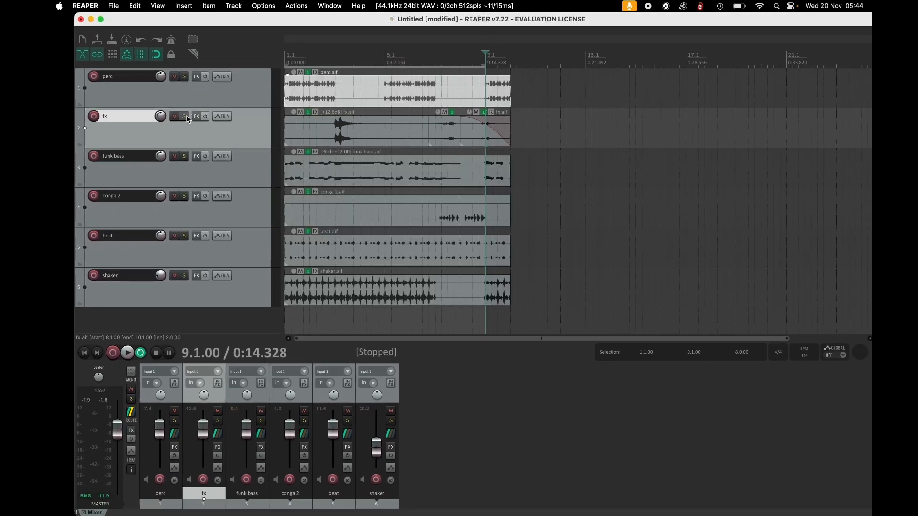
Split the shaker item at 9.1.00, drag the tail piece onto the beat track near 9.4.00, and play it.
{"action": "left_click", "coordinate": [492, 297]}
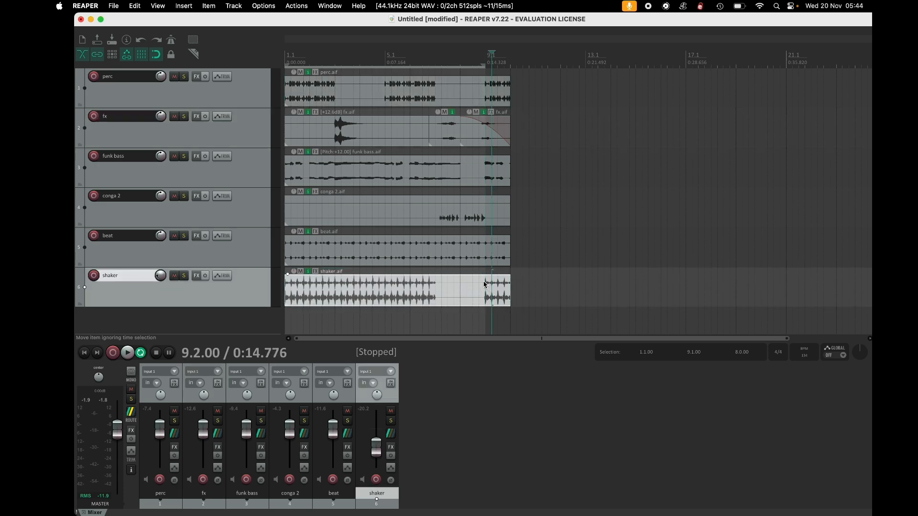
{"action": "left_click", "coordinate": [483, 284]}
{"action": "key", "text": "s"}
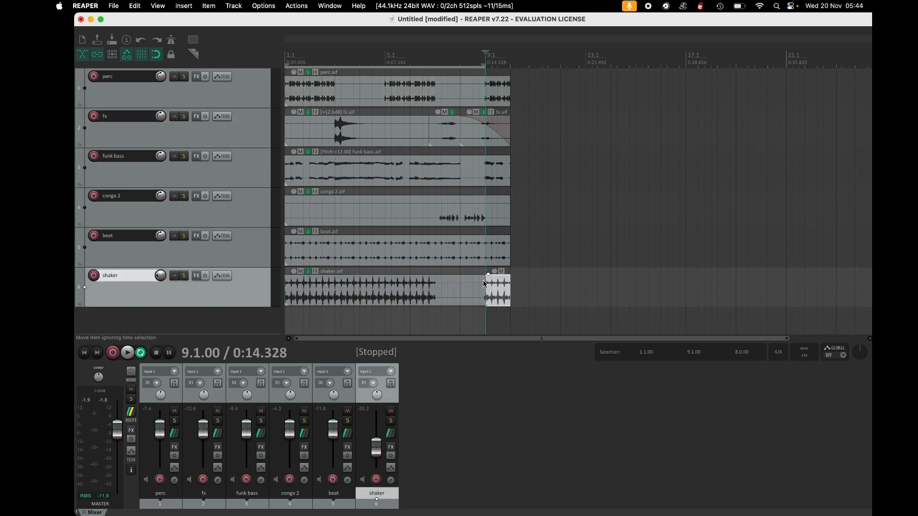
{"action": "left_click_drag", "start_coordinate": [500, 291], "coordinate": [527, 261]}
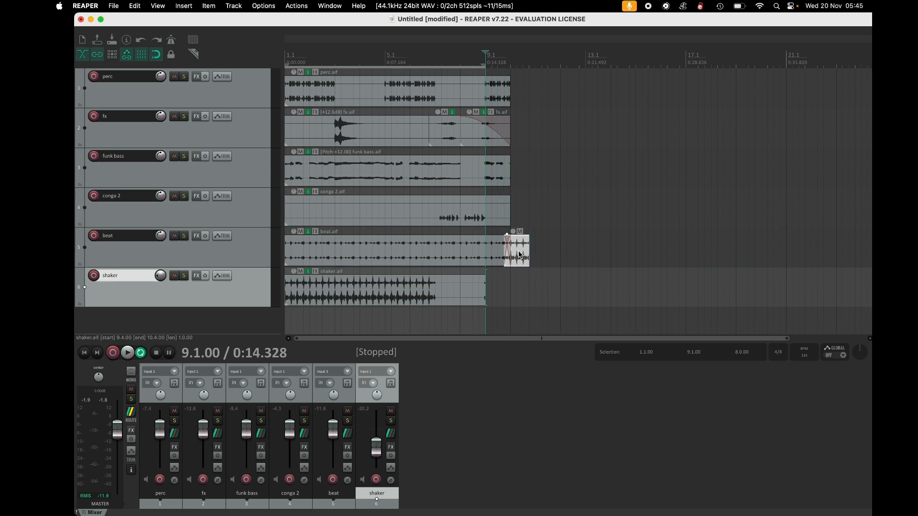
{"action": "key", "text": "space"}
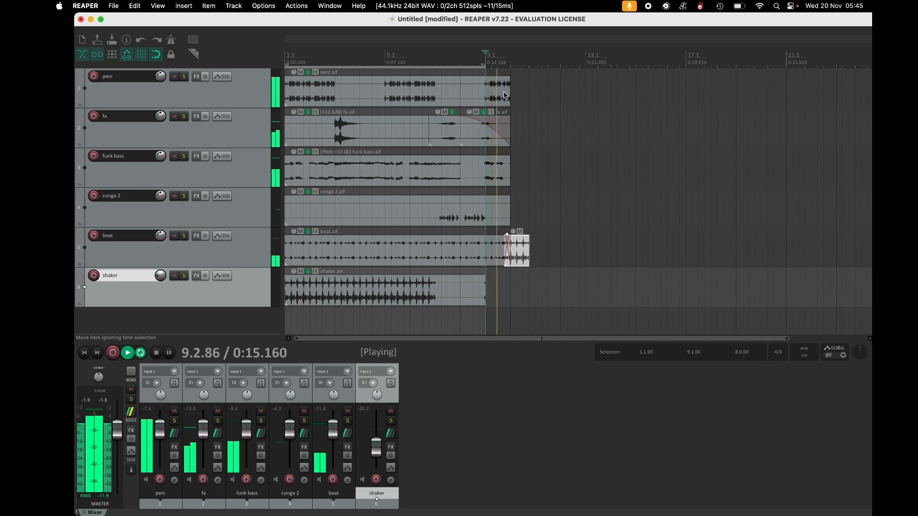
{"action": "key", "text": "space"}
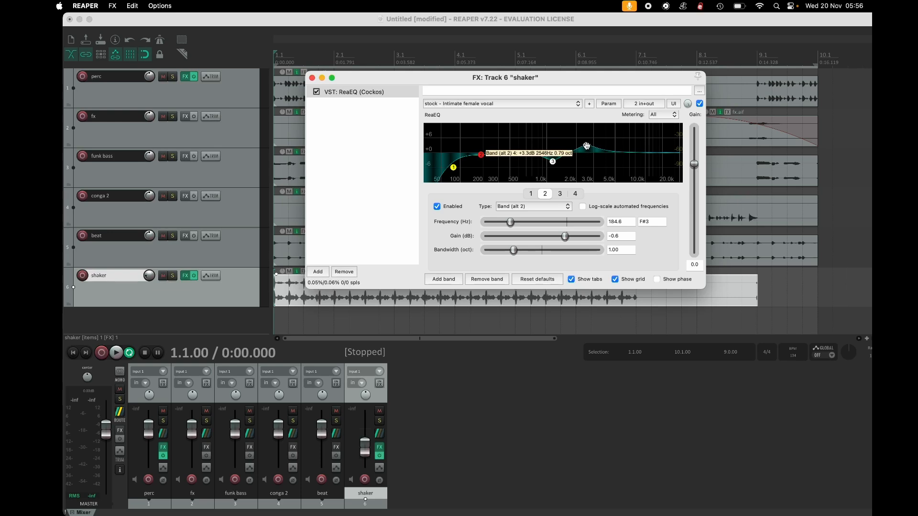
Move ReaEQ band 4 on the shaker track to about 5692 Hz and -1.5 dB, then close the FX window.
{"action": "left_click", "coordinate": [592, 146]}
{"action": "left_click_drag", "start_coordinate": [597, 145], "coordinate": [622, 157]}
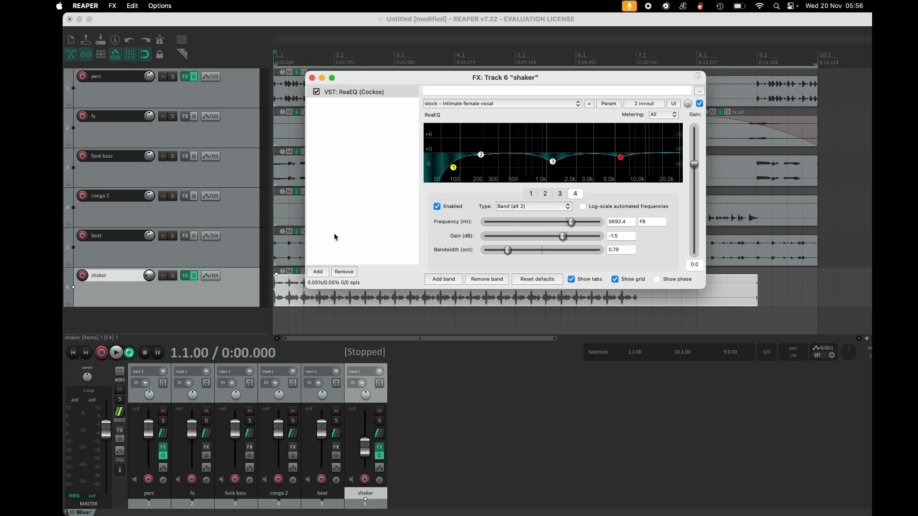
{"action": "left_click", "coordinate": [312, 78]}
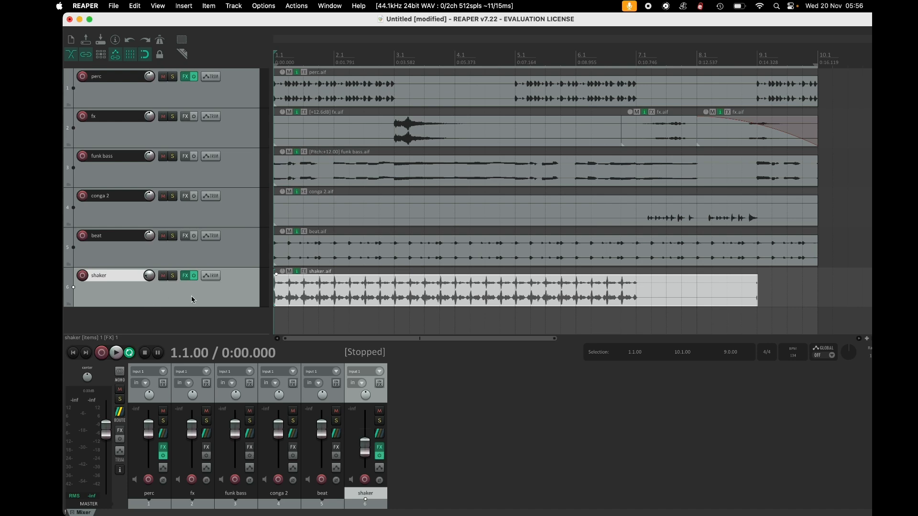
Open the shaker track's envelope list and make its Pan envelope active, then close the window.
{"action": "left_click", "coordinate": [211, 275]}
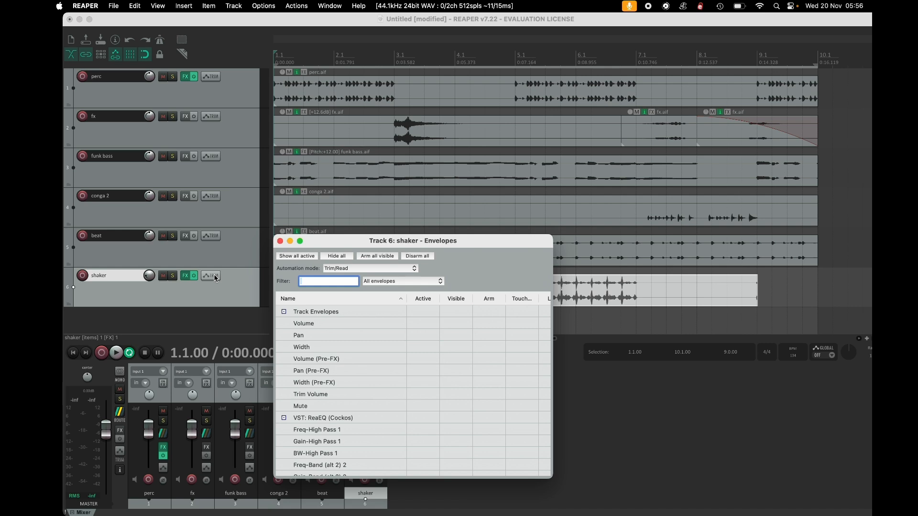
{"action": "left_click", "coordinate": [281, 338]}
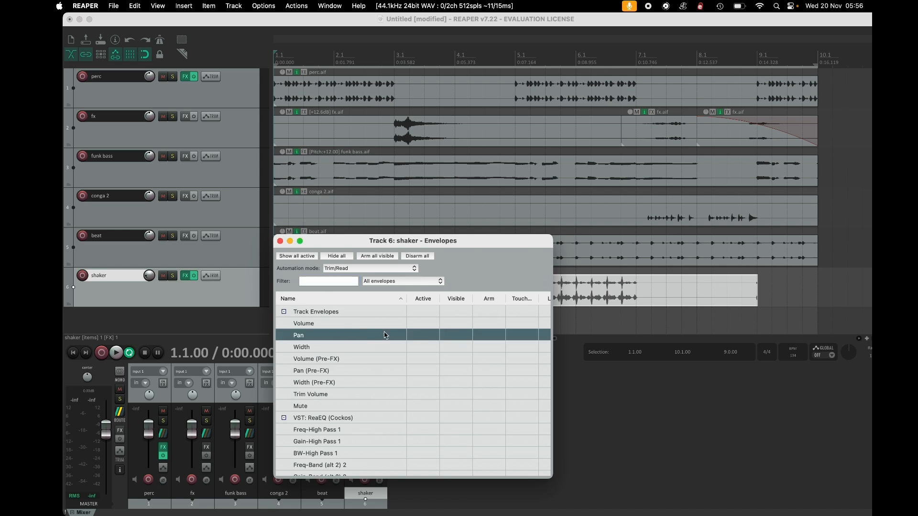
{"action": "left_click", "coordinate": [423, 335]}
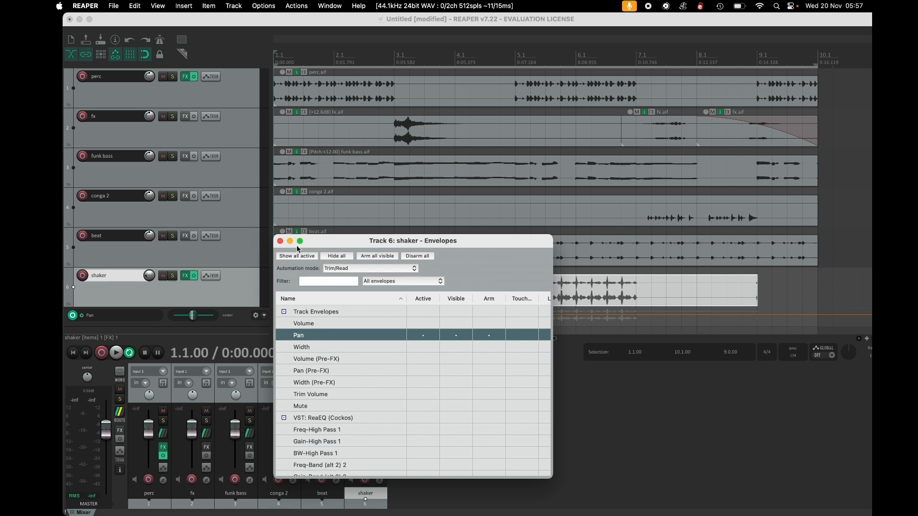
{"action": "left_click", "coordinate": [280, 241]}
{"action": "scroll", "coordinate": [213, 263], "scroll_direction": "down", "scroll_amount": 1}
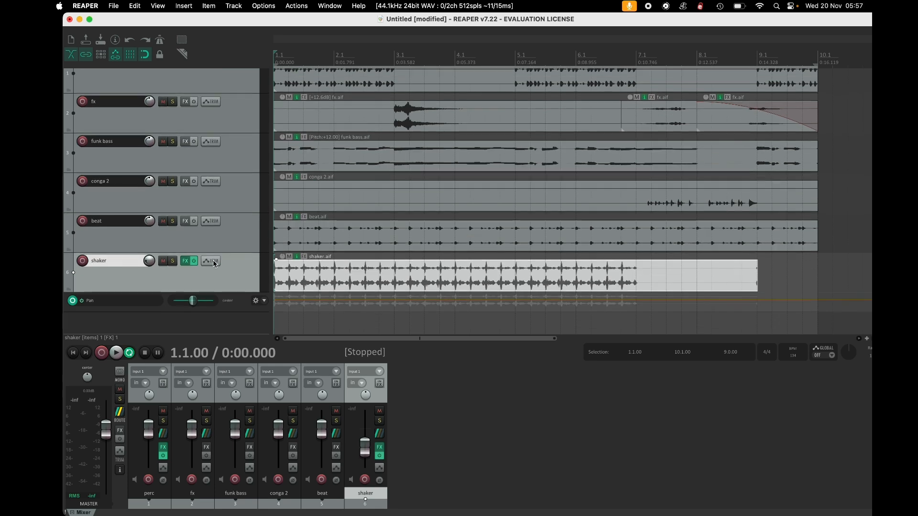
Set the shaker track's automation mode to Write and record pan fader movements during playback.
{"action": "right_click", "coordinate": [130, 305]}
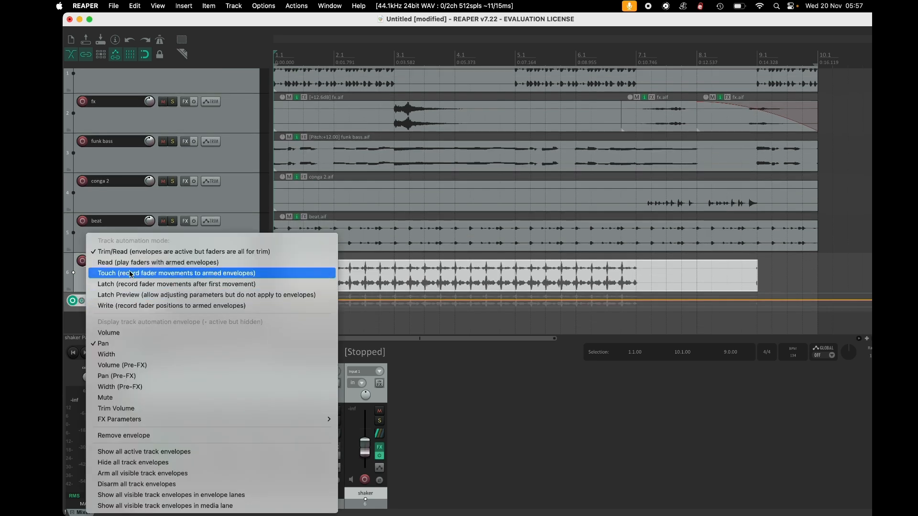
{"action": "left_click", "coordinate": [156, 306]}
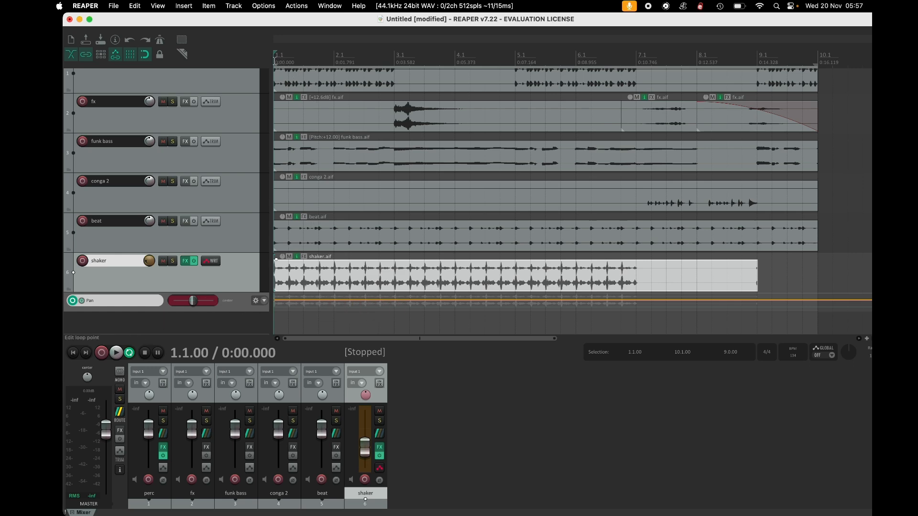
{"action": "left_click", "coordinate": [103, 355]}
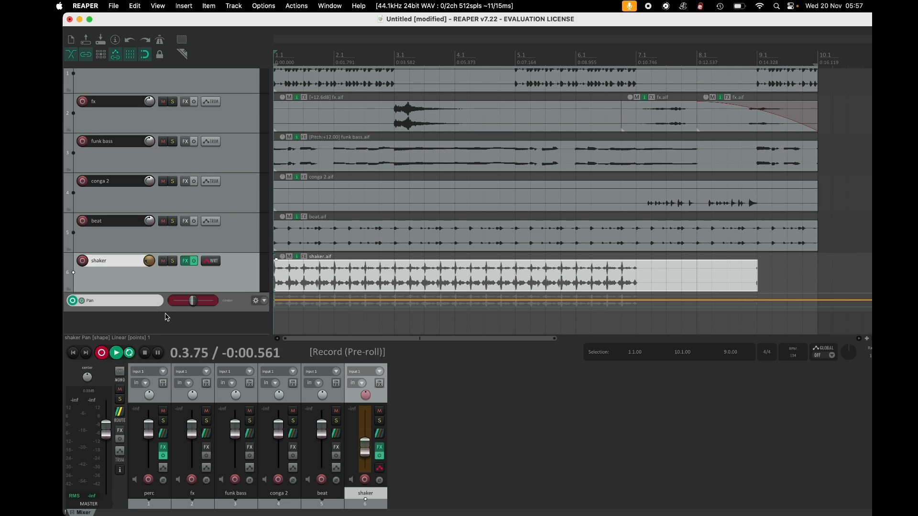
{"action": "mouse_move", "coordinate": [184, 306]}
{"action": "left_mouse_down"}
{"action": "mouse_move", "coordinate": [231, 315]}
{"action": "mouse_move", "coordinate": [171, 320]}
{"action": "mouse_move", "coordinate": [252, 319]}
{"action": "mouse_move", "coordinate": [173, 307]}
{"action": "left_mouse_up"}
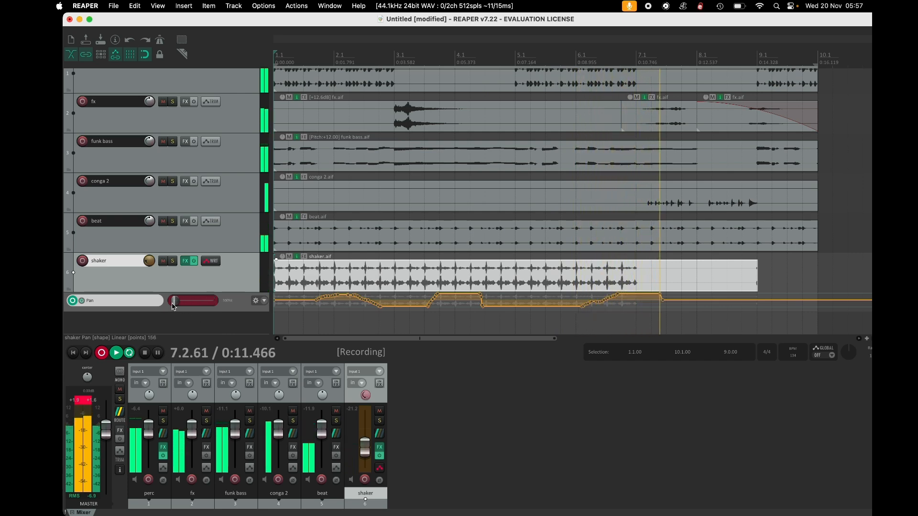
{"action": "key", "text": "space"}
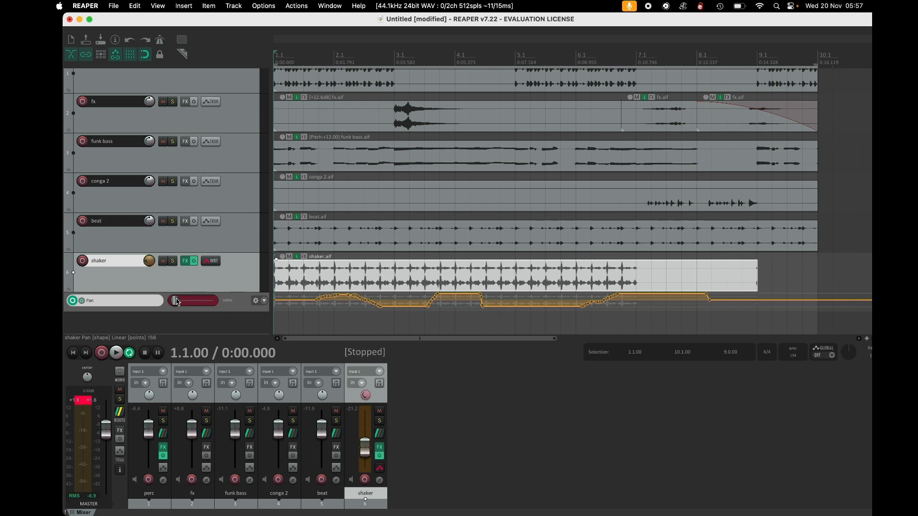
Switch the shaker track's automation mode to Read and play the project to hear the recorded pan.
{"action": "left_click", "coordinate": [138, 304]}
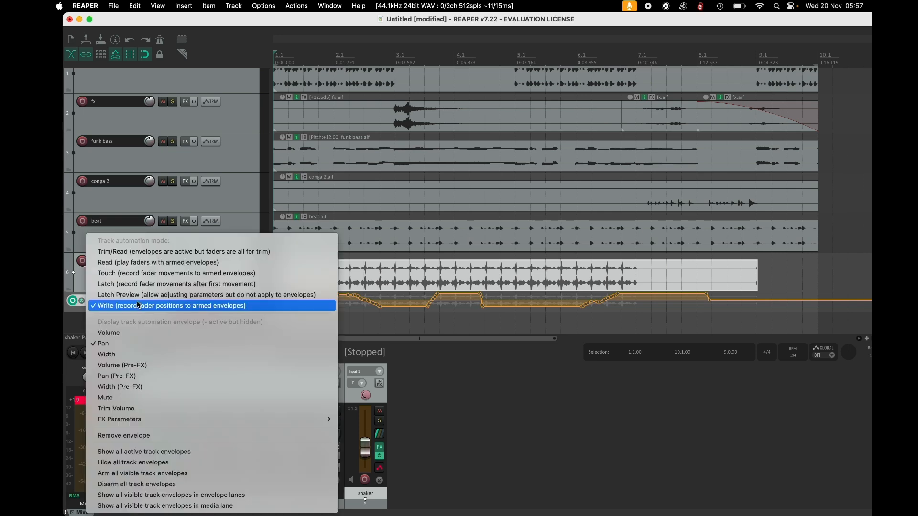
{"action": "left_click", "coordinate": [148, 264]}
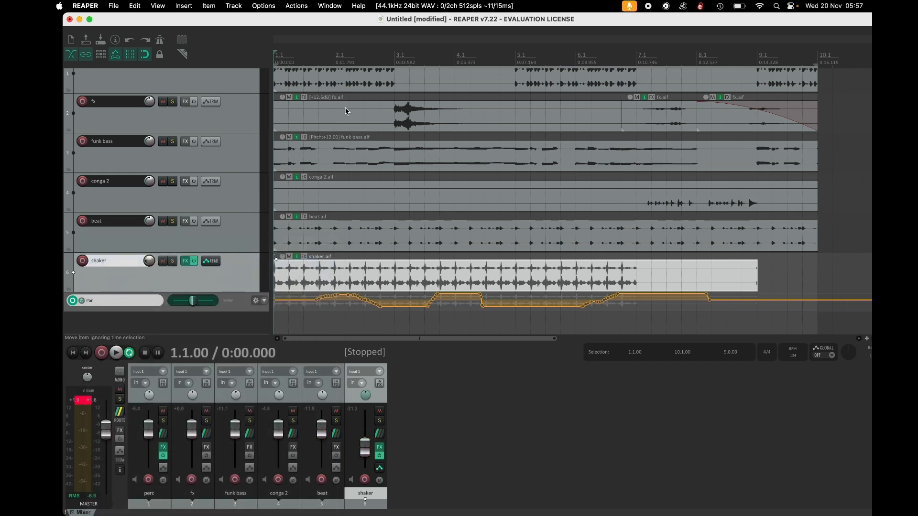
{"action": "left_click", "coordinate": [304, 72]}
{"action": "key", "text": "space"}
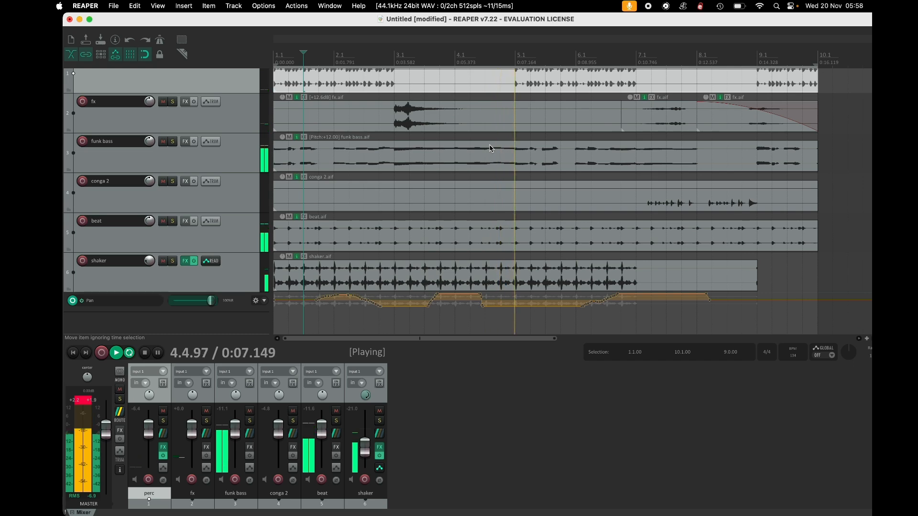
{"action": "key", "text": "space"}
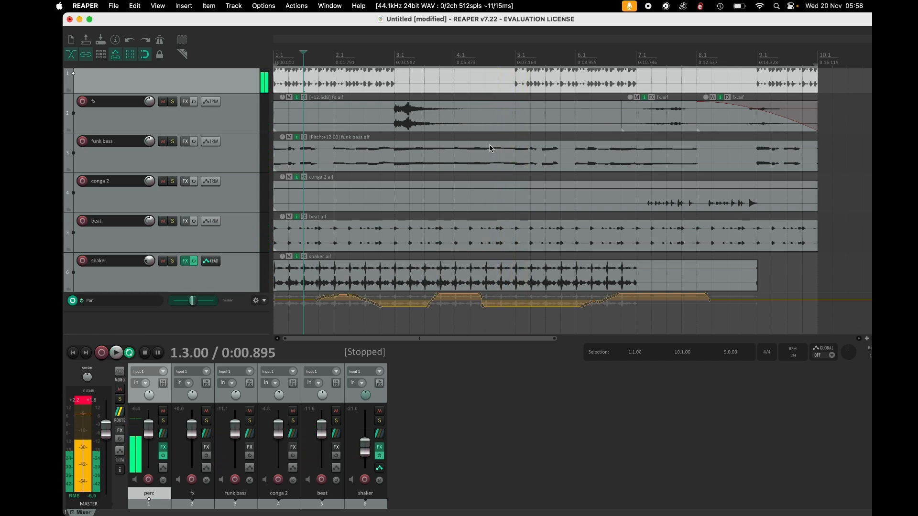
Turn on the metronome and audition playback with it from the start and from bar 10.
{"action": "scroll", "coordinate": [490, 148], "scroll_direction": "down", "scroll_amount": 2}
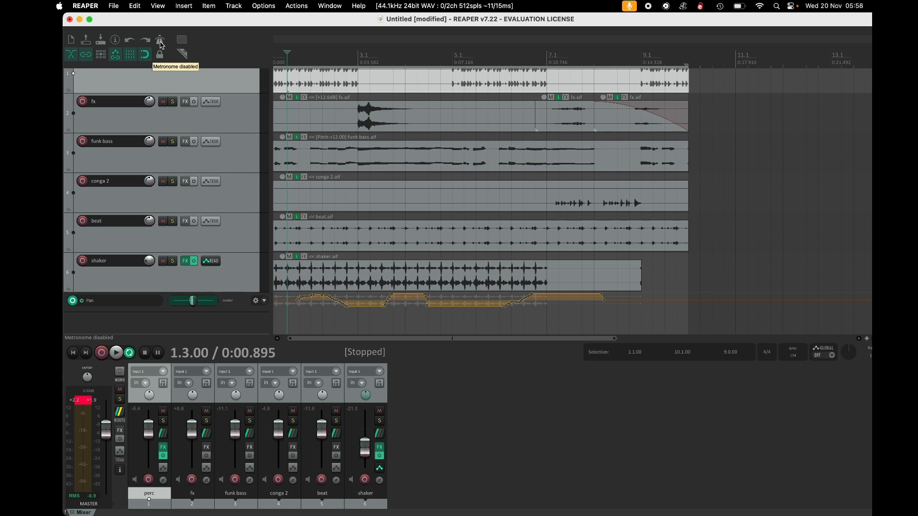
{"action": "left_click", "coordinate": [161, 42]}
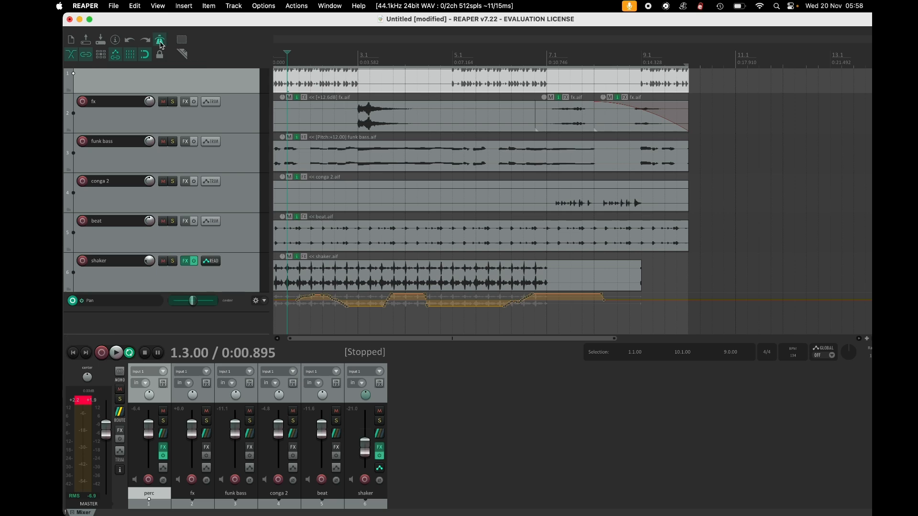
{"action": "key", "text": "space"}
{"action": "key", "text": "space"}
{"action": "left_click", "coordinate": [693, 56]}
{"action": "key", "text": "space"}
{"action": "key", "text": "space"}
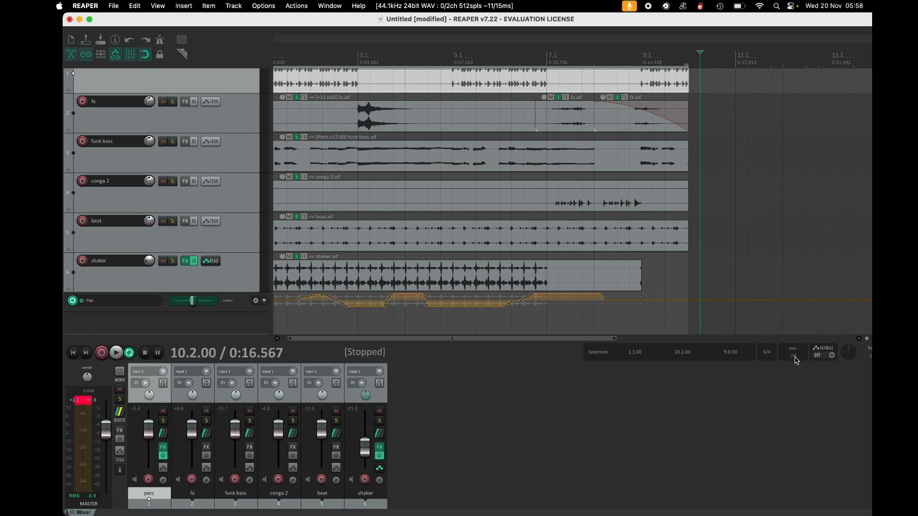
Enable item locking and play the project from around bar 4.
{"action": "left_click", "coordinate": [767, 356]}
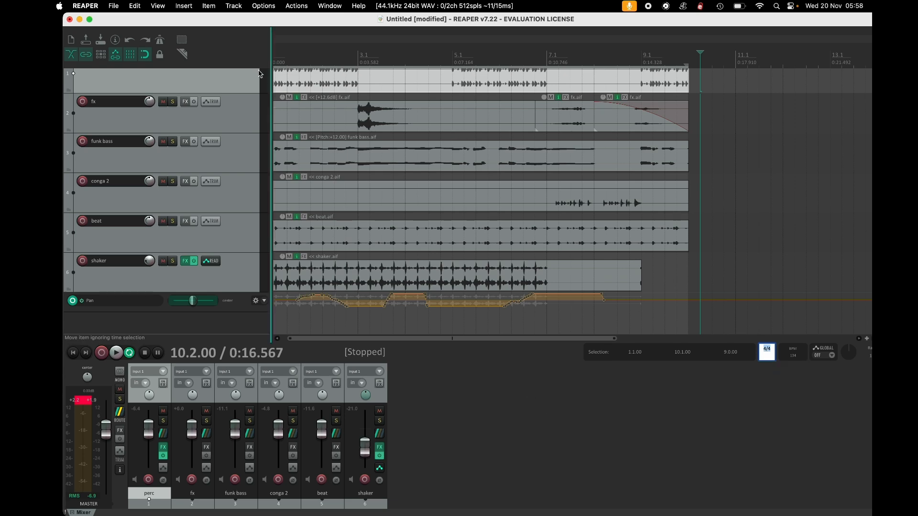
{"action": "scroll", "coordinate": [311, 133], "scroll_direction": "right", "scroll_amount": 5}
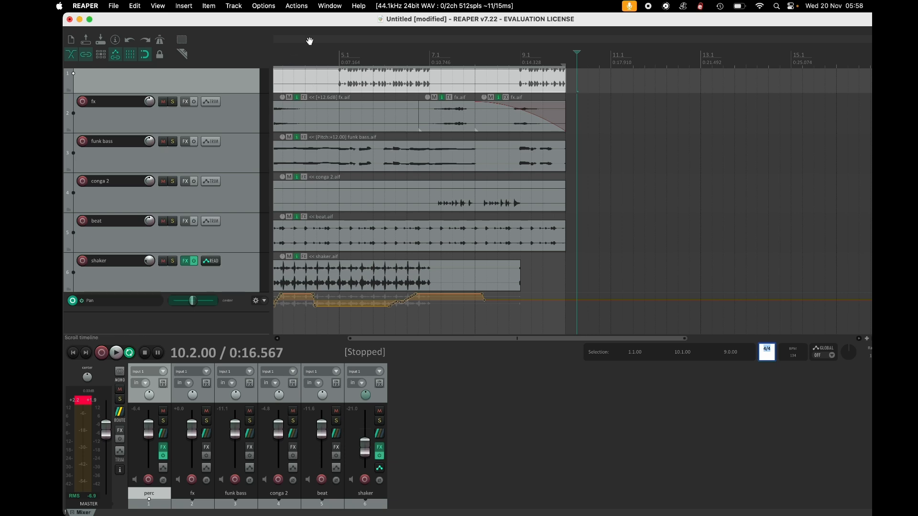
{"action": "left_click", "coordinate": [161, 54]}
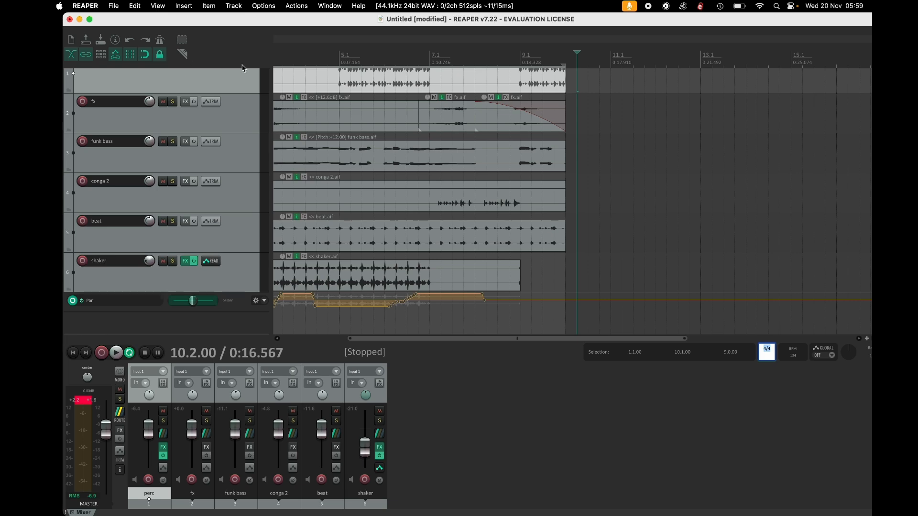
{"action": "left_click", "coordinate": [327, 59]}
{"action": "key", "text": "space"}
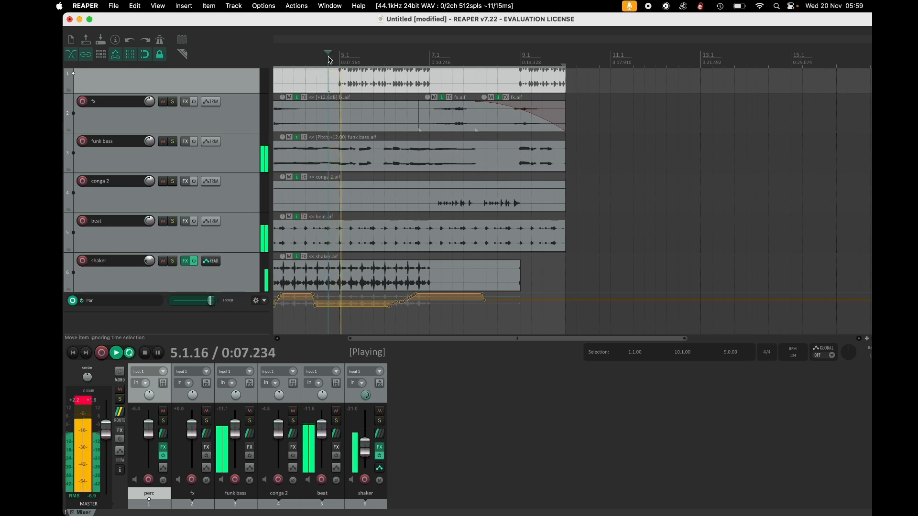
{"action": "key", "text": "space"}
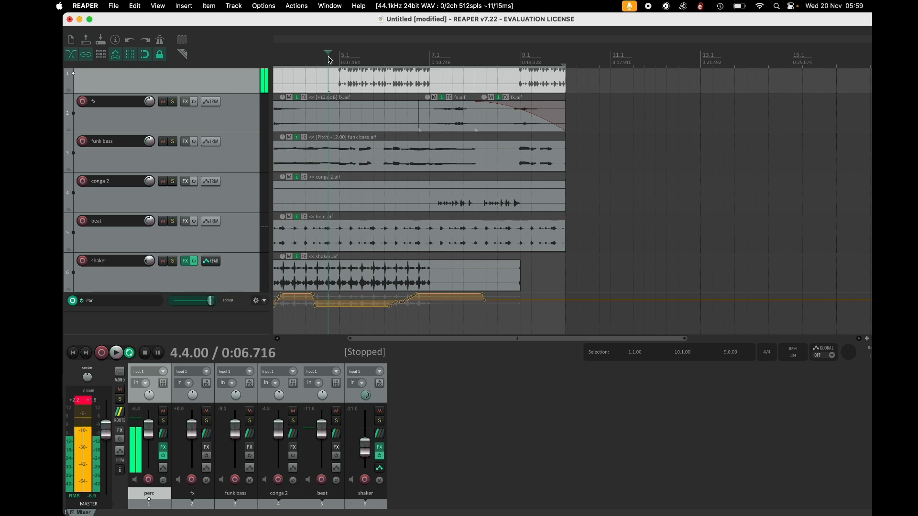
Turn item locking off and drag the perc item later so it starts at 4.3.40.
{"action": "left_click", "coordinate": [399, 80]}
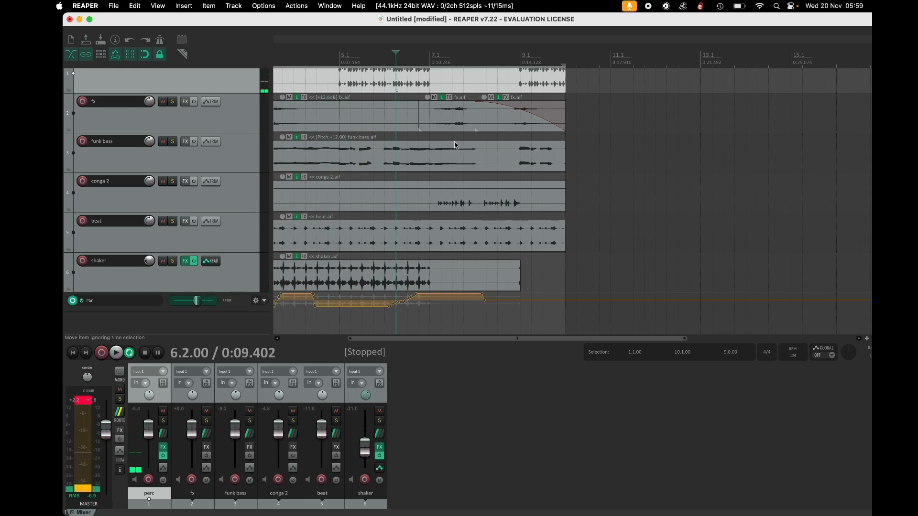
{"action": "left_click", "coordinate": [163, 56]}
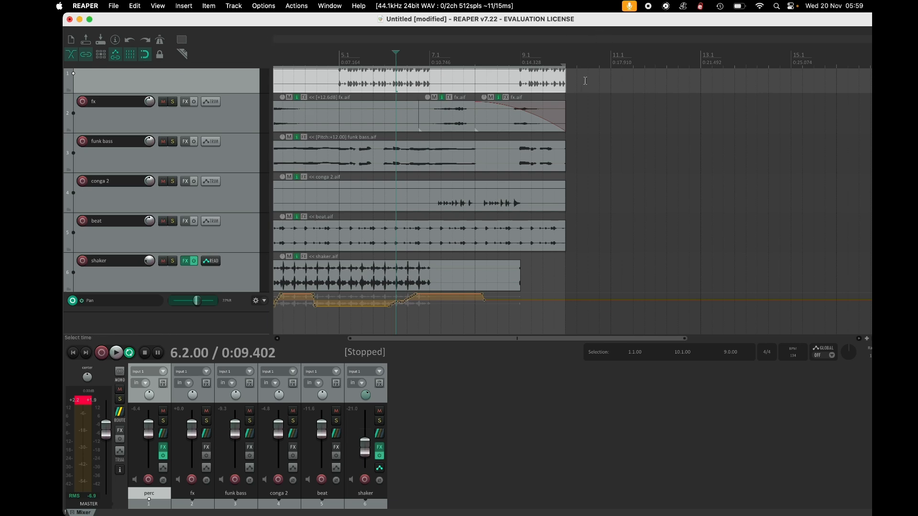
{"action": "left_click_drag", "start_coordinate": [529, 90], "coordinate": [678, 84]}
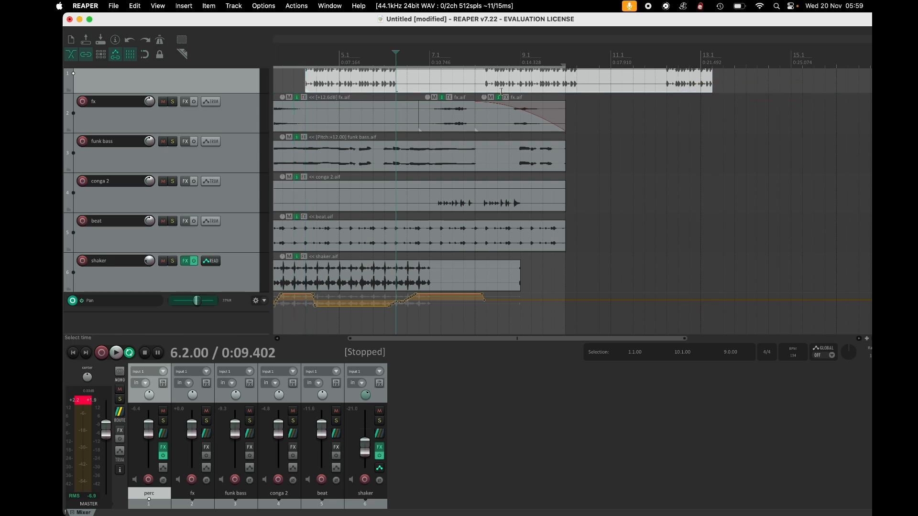
{"action": "mouse_move", "coordinate": [517, 89]}
{"action": "left_mouse_down"}
{"action": "mouse_move", "coordinate": [533, 89]}
{"action": "mouse_move", "coordinate": [487, 89]}
{"action": "mouse_move", "coordinate": [551, 89]}
{"action": "mouse_move", "coordinate": [533, 90]}
{"action": "left_mouse_up"}
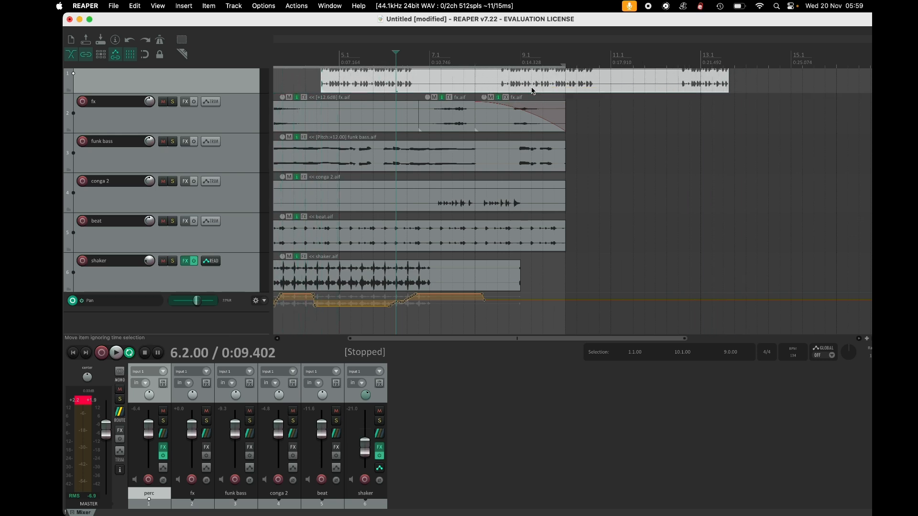
Switch to razor editing and delete everything after about bar 5.2 on the fx, funk bass, conga 2 and beat tracks.
{"action": "left_click", "coordinate": [146, 55]}
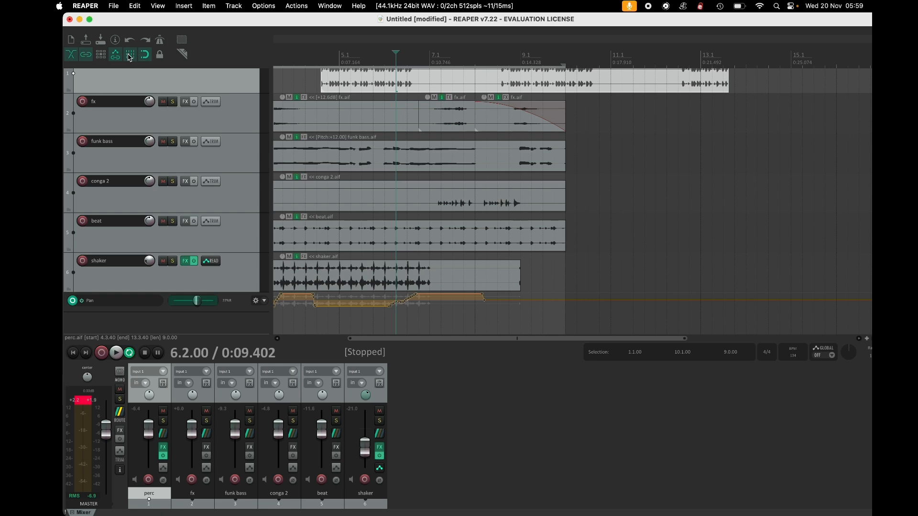
{"action": "left_click", "coordinate": [130, 56]}
{"action": "left_click", "coordinate": [130, 56]}
{"action": "left_click", "coordinate": [182, 55]}
{"action": "left_click_drag", "start_coordinate": [355, 112], "coordinate": [566, 245]}
{"action": "key", "text": "Delete"}
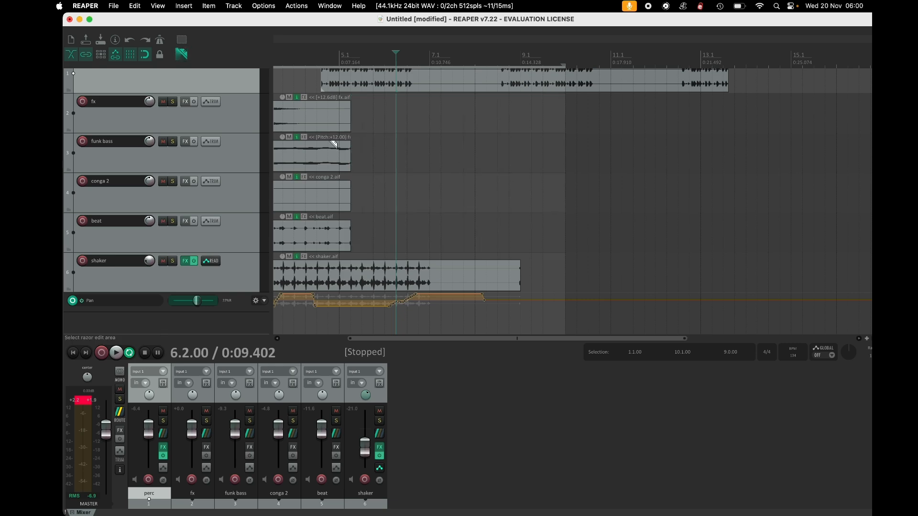
Razor-delete a short gap around bar 4.2 on the fx, funk bass and conga 2 tracks, then turn razor editing off.
{"action": "left_click_drag", "start_coordinate": [306, 128], "coordinate": [317, 195]}
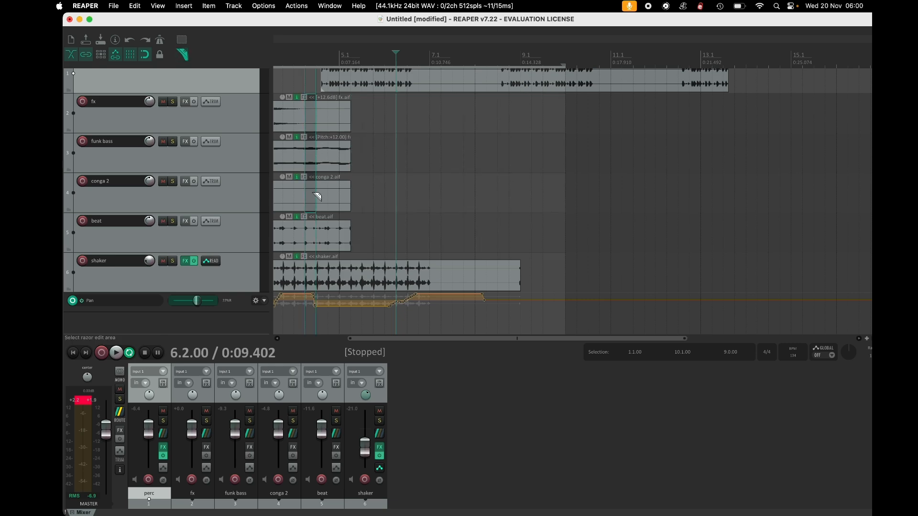
{"action": "key", "text": "Delete"}
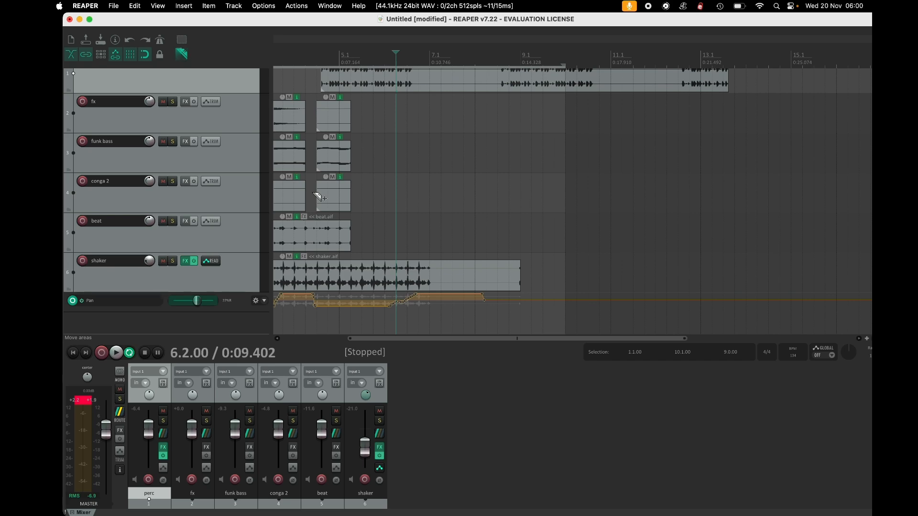
{"action": "left_click", "coordinate": [182, 54]}
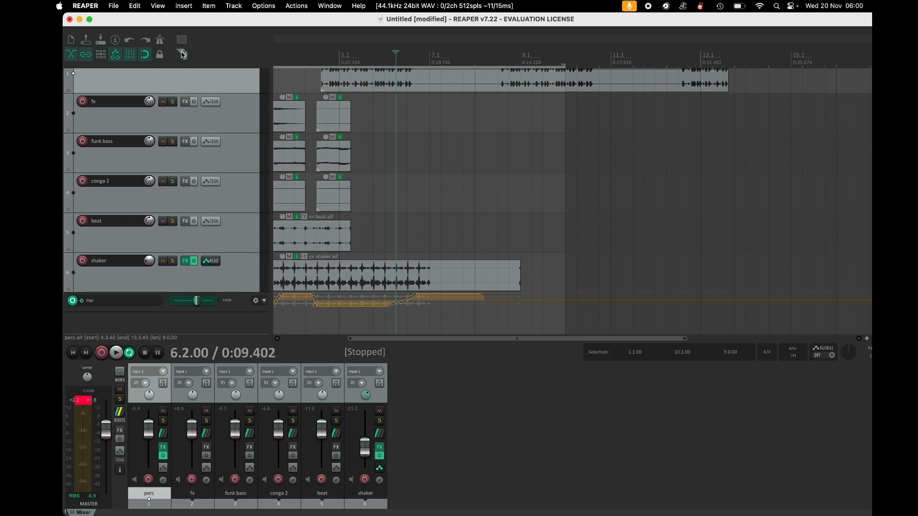
{"action": "left_click", "coordinate": [493, 184]}
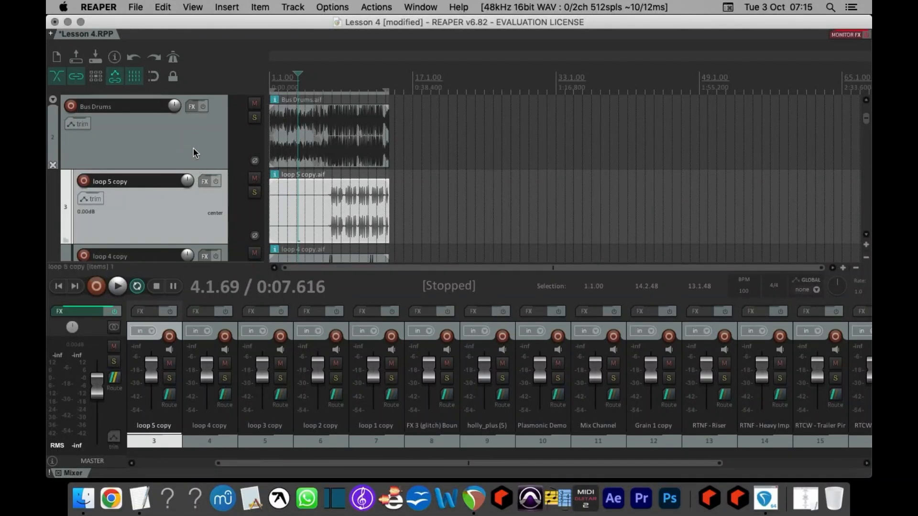
Scroll through the tracks of the Lesson 4 project and play it.
{"action": "scroll", "coordinate": [195, 153], "scroll_direction": "down", "scroll_amount": 5}
{"action": "scroll", "coordinate": [195, 153], "scroll_direction": "down", "scroll_amount": 15}
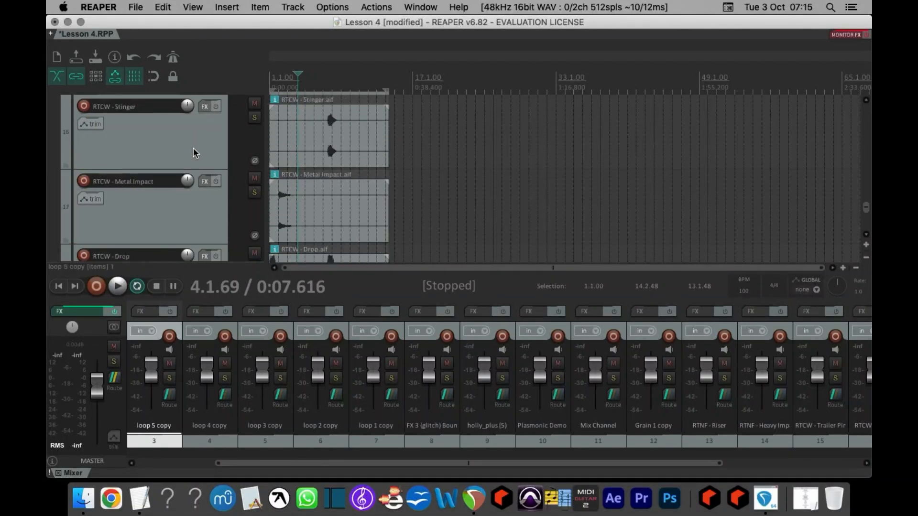
{"action": "scroll", "coordinate": [194, 153], "scroll_direction": "up", "scroll_amount": 20}
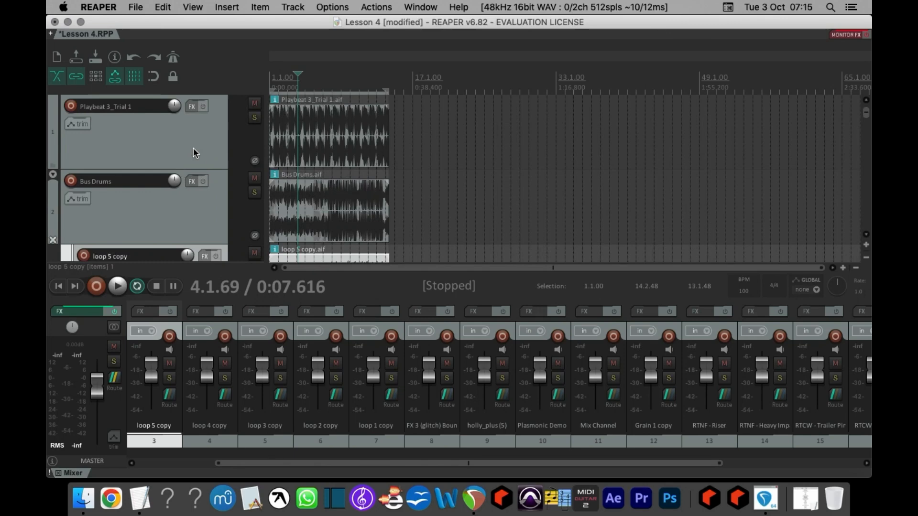
{"action": "scroll", "coordinate": [177, 149], "scroll_direction": "down", "scroll_amount": 6}
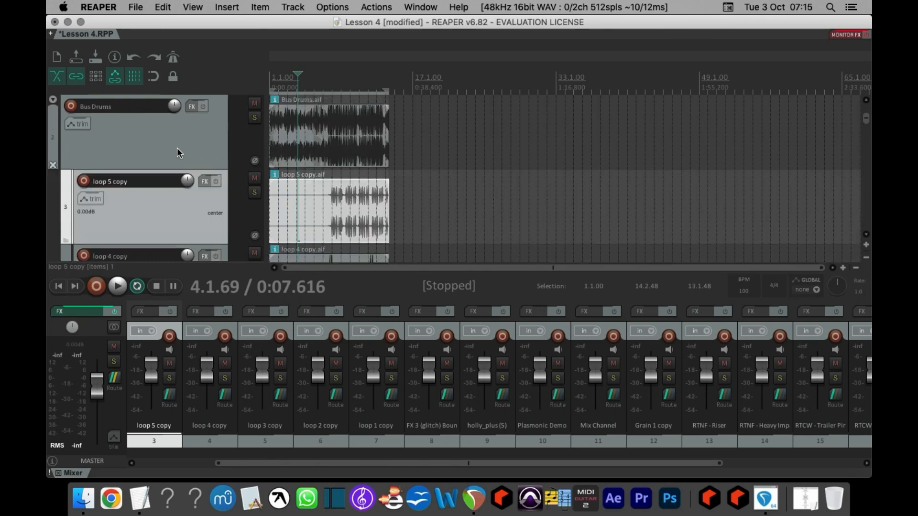
{"action": "key", "text": "space"}
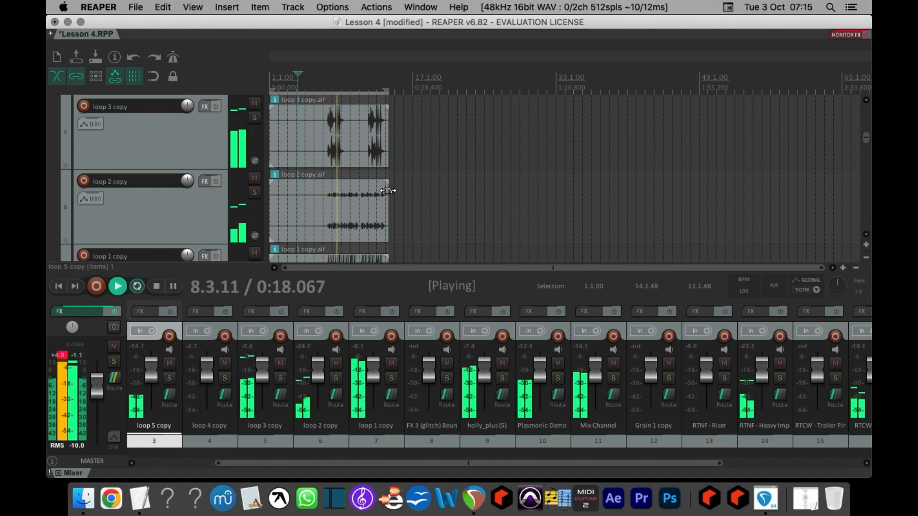
Stop playback and set a time selection from about bar 7.1 to 11.2 on the ruler.
{"action": "key", "text": "space"}
{"action": "left_click", "coordinate": [329, 82]}
{"action": "left_click_drag", "start_coordinate": [323, 83], "coordinate": [362, 82]}
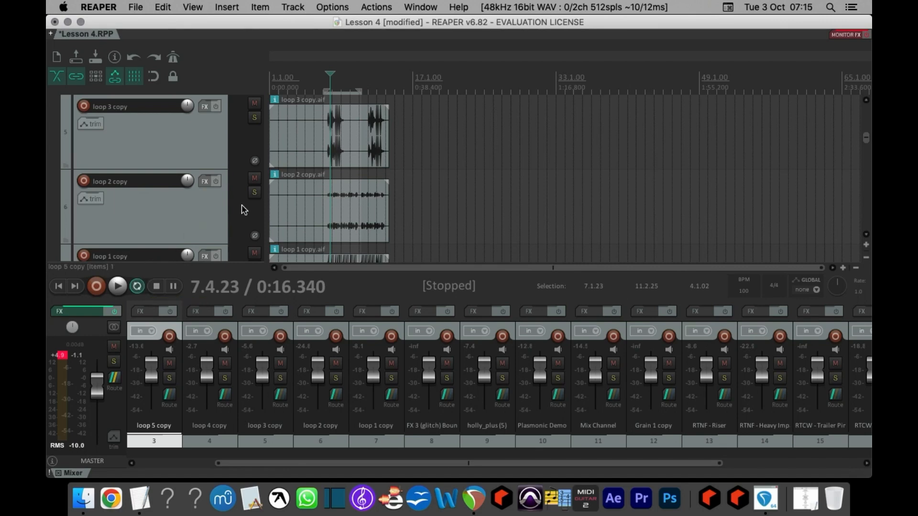
Clear the master clip indicator and select track 19, RTCW - Sci-fi Build Up, in the mixer.
{"action": "left_click", "coordinate": [61, 356]}
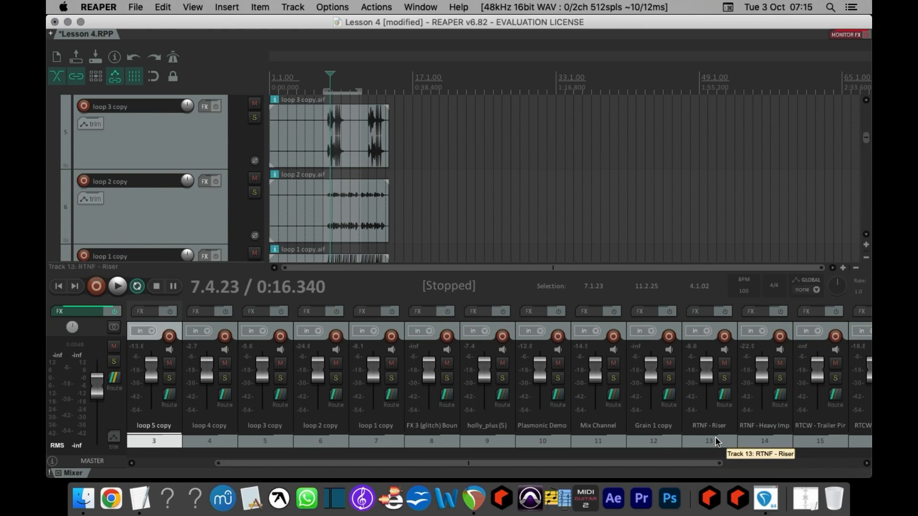
{"action": "scroll", "coordinate": [715, 437], "scroll_direction": "right", "scroll_amount": 2}
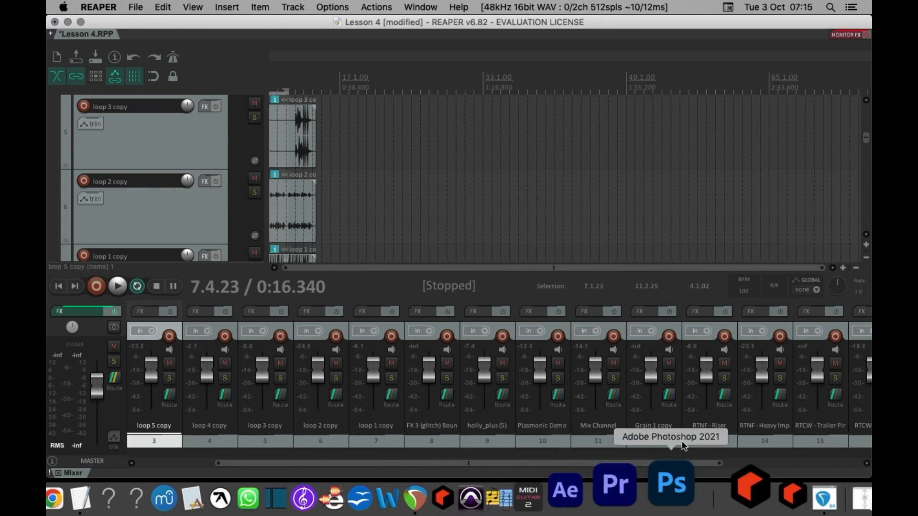
{"action": "scroll", "coordinate": [768, 449], "scroll_direction": "right", "scroll_amount": 5}
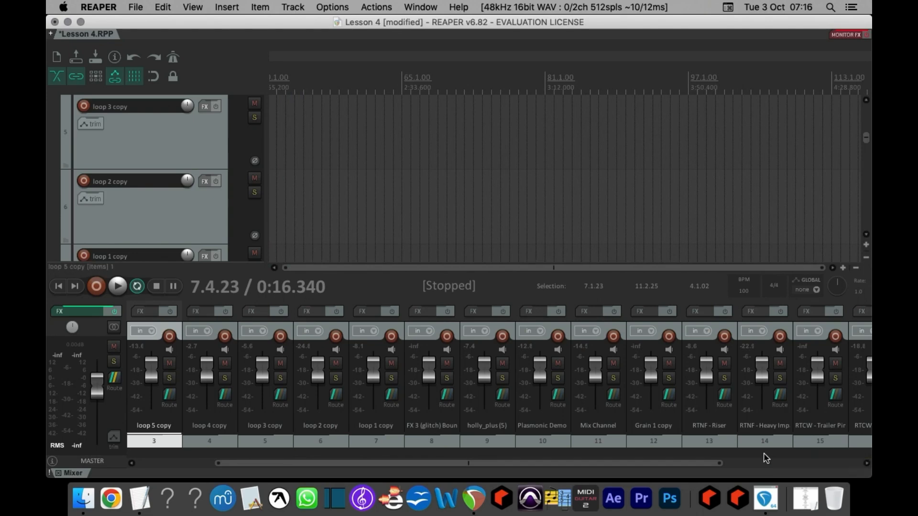
{"action": "scroll", "coordinate": [760, 464], "scroll_direction": "right", "scroll_amount": 5}
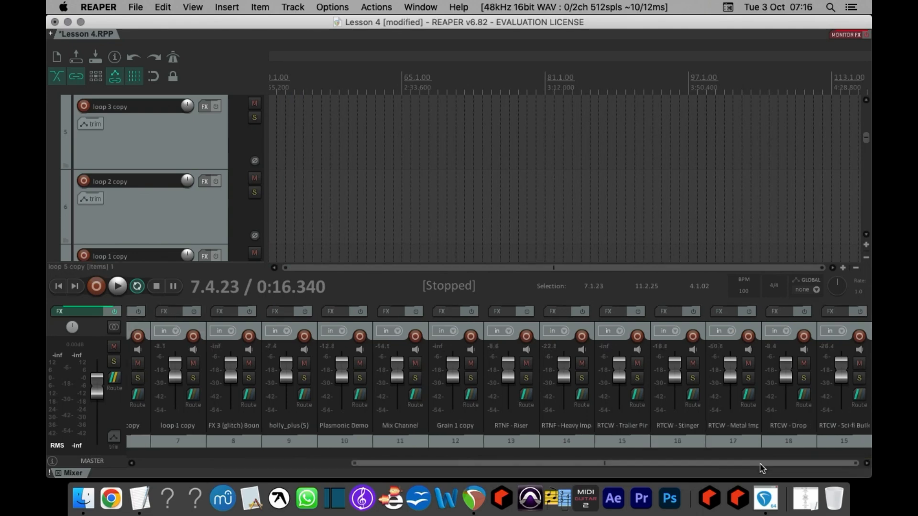
{"action": "left_click", "coordinate": [848, 447]}
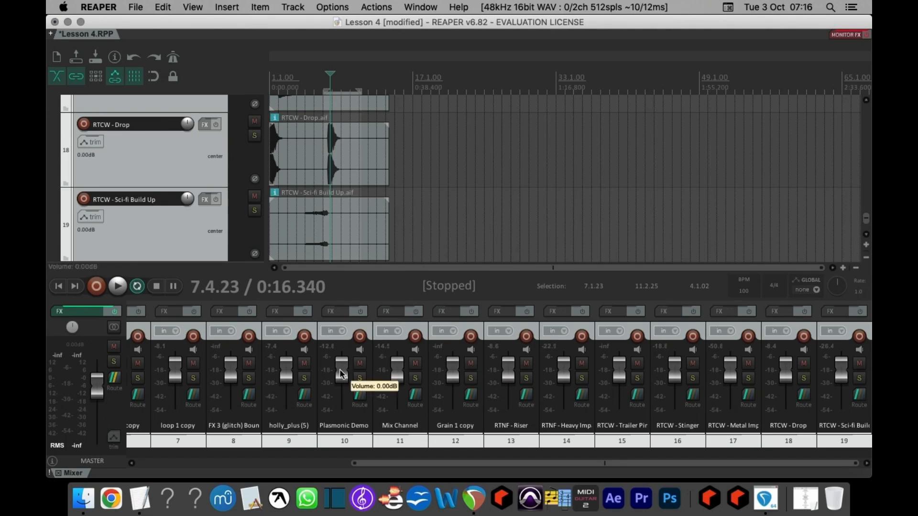
Lower the Plasmonic Demo fader to about -1.3 dB, play briefly to check, and clear the master clip indicator.
{"action": "left_click_drag", "start_coordinate": [340, 372], "coordinate": [341, 377]}
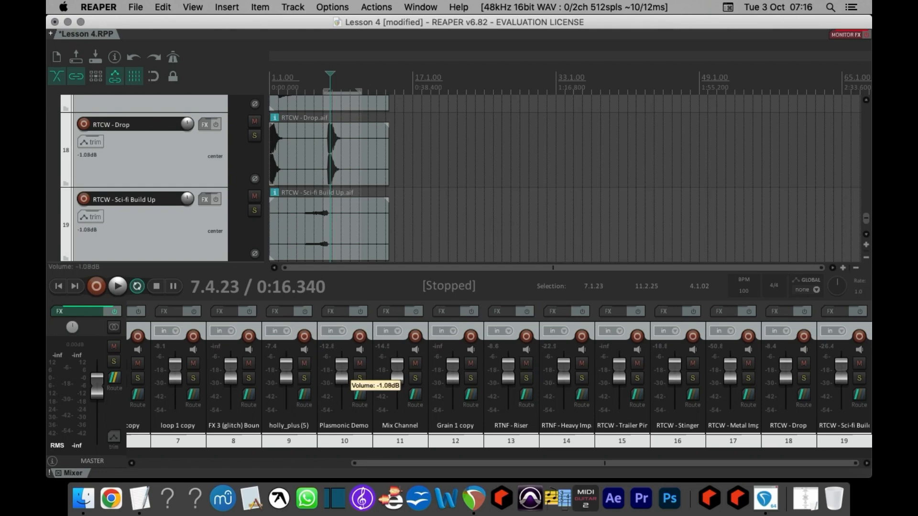
{"action": "left_click_drag", "start_coordinate": [339, 369], "coordinate": [340, 369]}
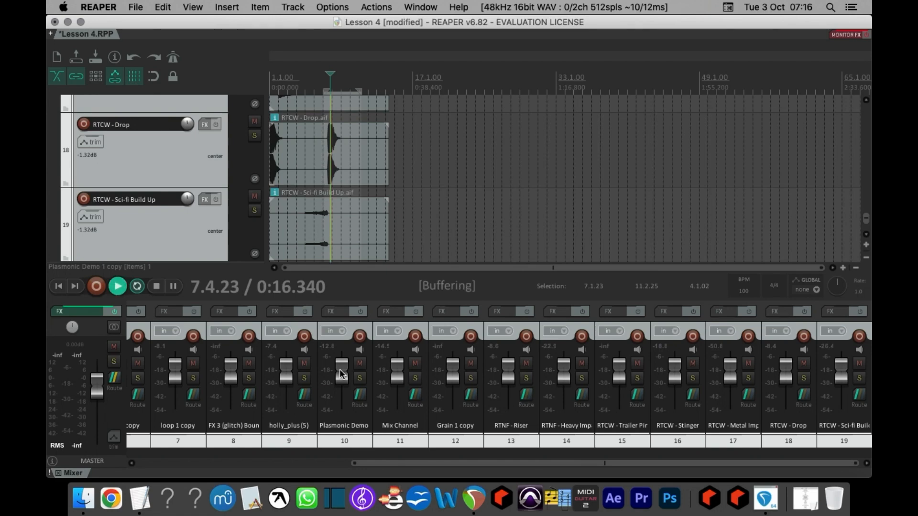
{"action": "key", "text": "space"}
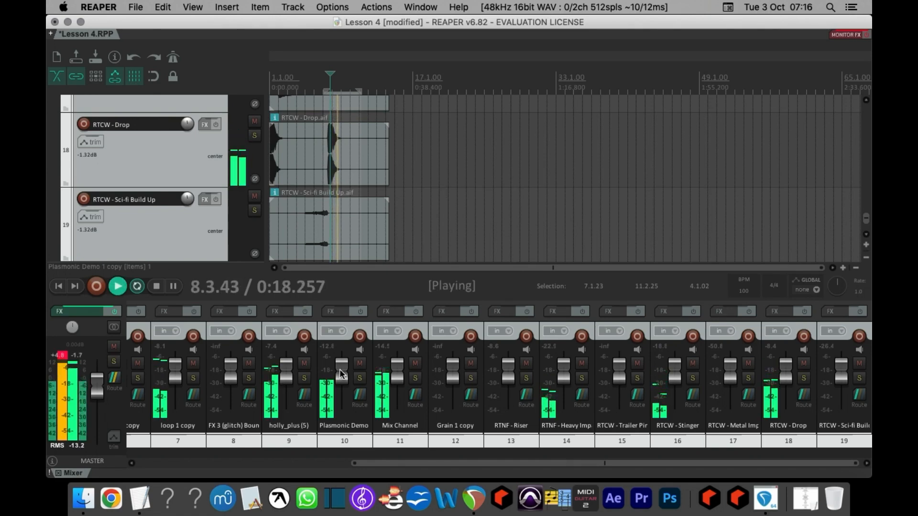
{"action": "key", "text": "space"}
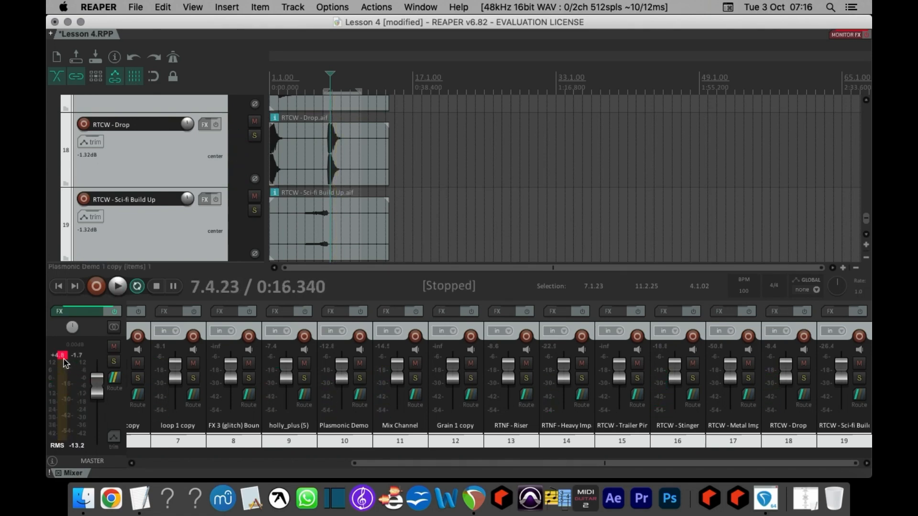
{"action": "left_click", "coordinate": [64, 359]}
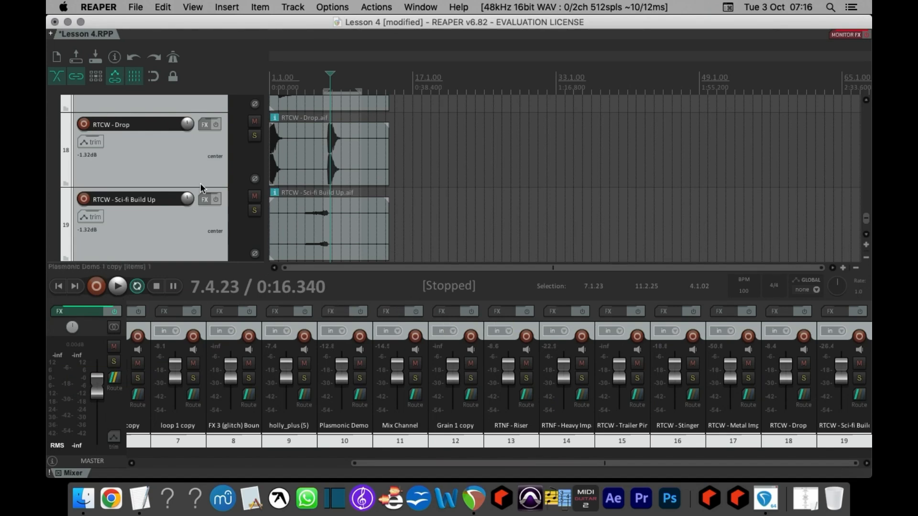
Open the master track's FX chain with ReaEQ, 1175 Compressor and ReaLimit.
{"action": "scroll", "coordinate": [200, 183], "scroll_direction": "up", "scroll_amount": 12}
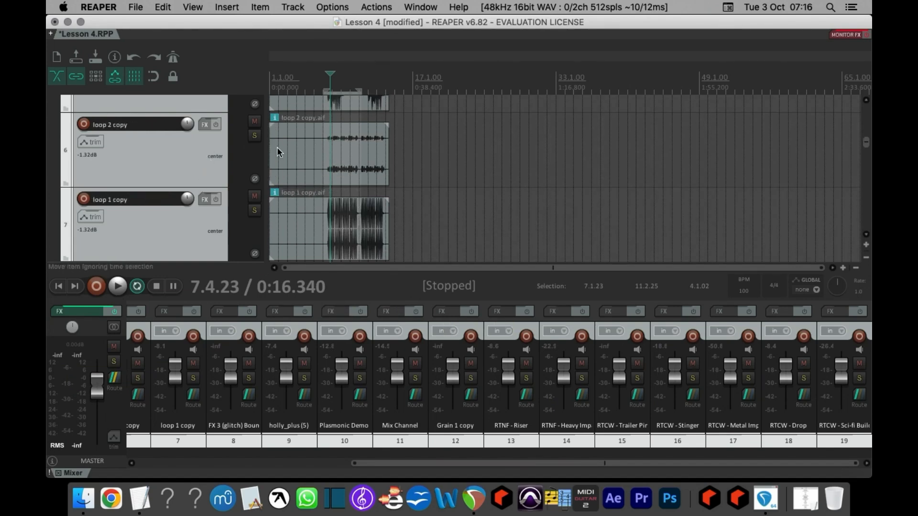
{"action": "scroll", "coordinate": [182, 150], "scroll_direction": "up", "scroll_amount": 5}
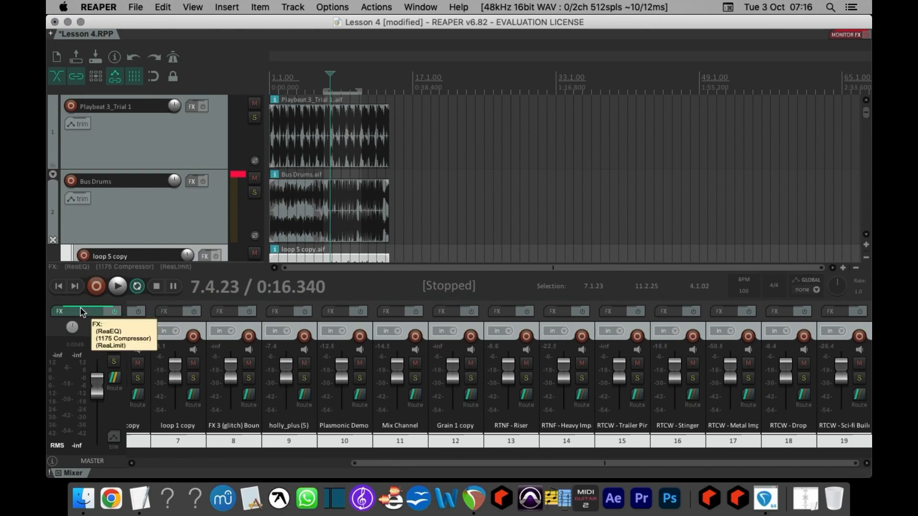
{"action": "left_click", "coordinate": [59, 311]}
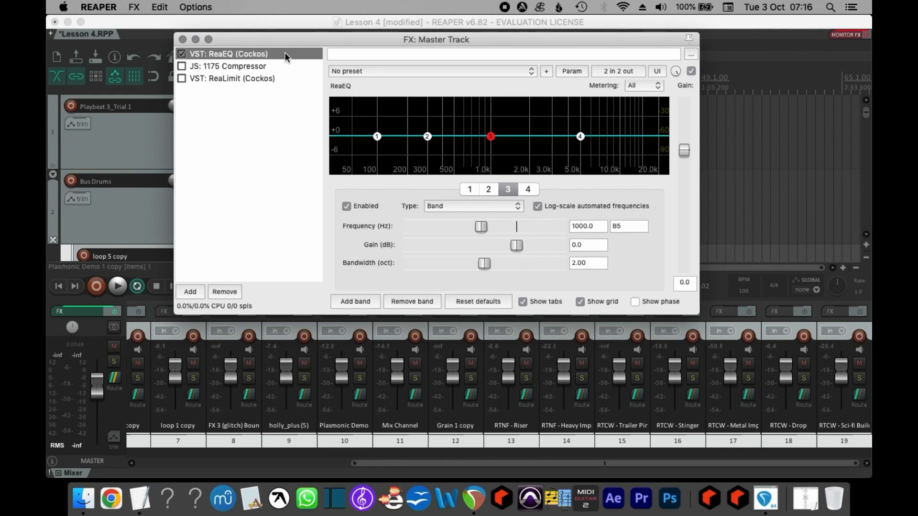
{"action": "left_click", "coordinate": [134, 6]}
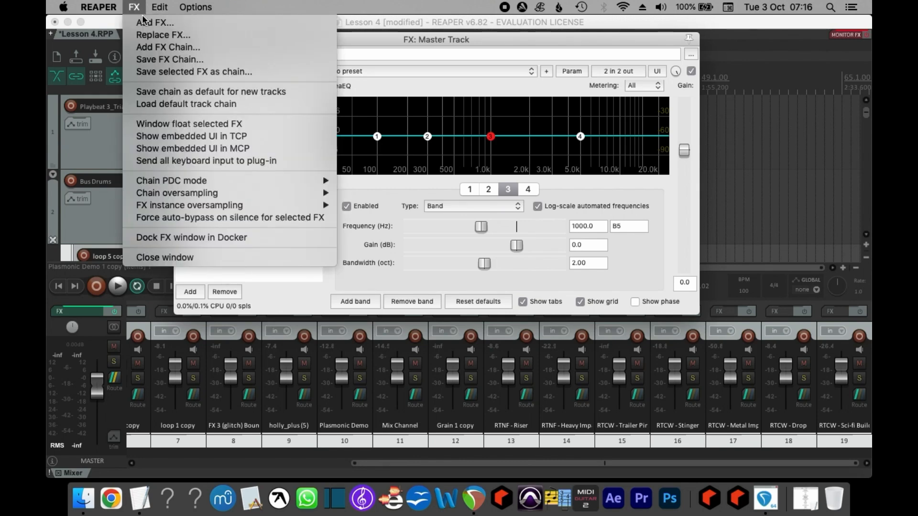
{"action": "left_click", "coordinate": [134, 6]}
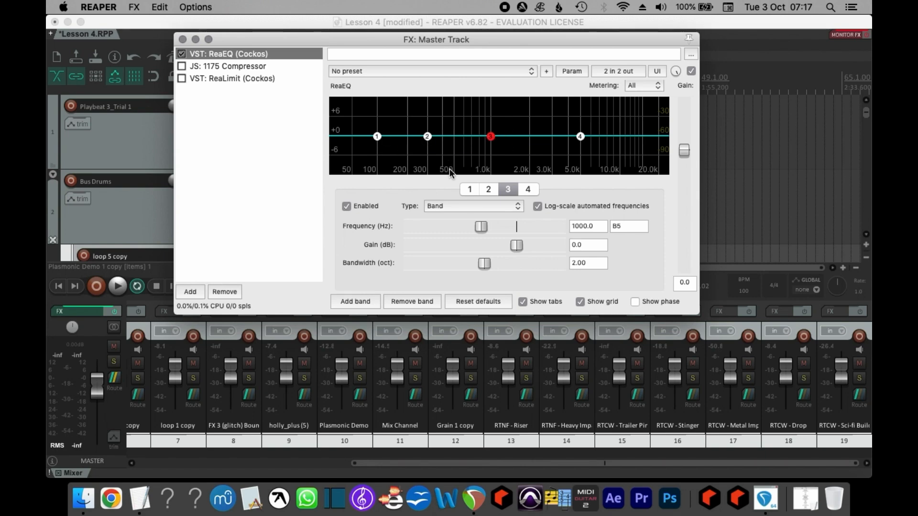
Audition a boost on the master ReaEQ's third band, leaving it at about 1370 Hz and 0.1 dB.
{"action": "left_click", "coordinate": [491, 138]}
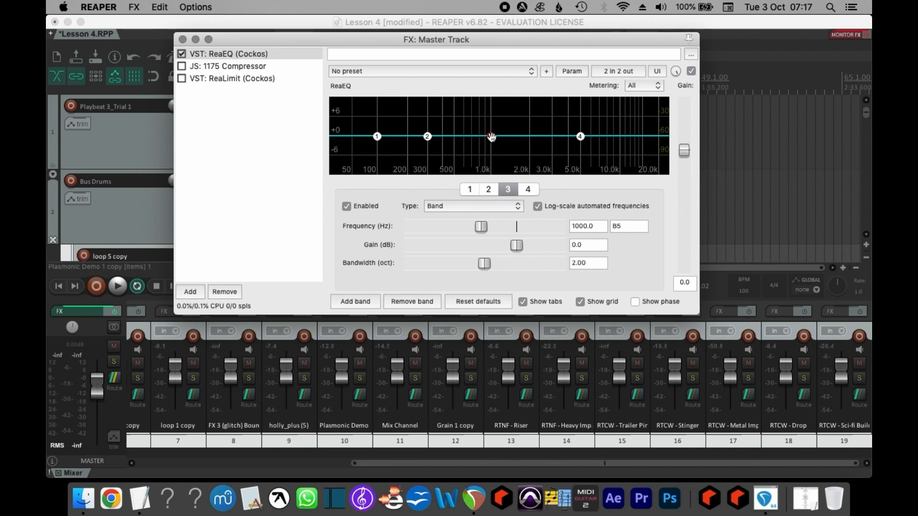
{"action": "key", "text": "space"}
{"action": "left_click_drag", "start_coordinate": [491, 137], "coordinate": [533, 128]}
{"action": "key", "text": "space"}
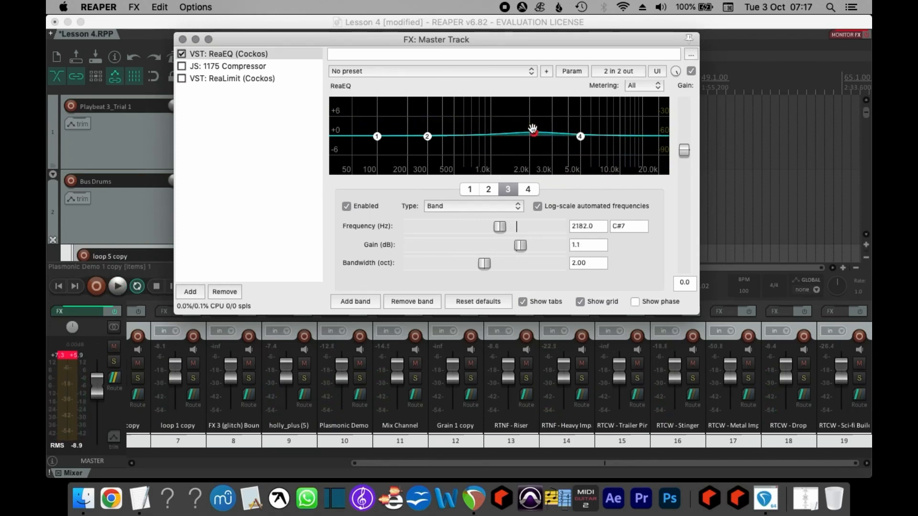
{"action": "left_click_drag", "start_coordinate": [532, 128], "coordinate": [509, 137]}
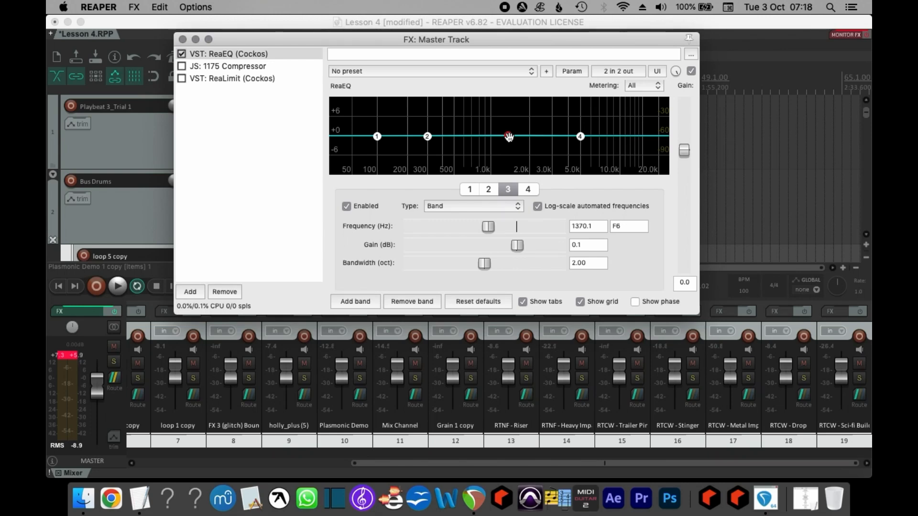
Change the master ReaEQ's first band to High Pass and move its frequency down to about 30.8 Hz.
{"action": "mouse_move", "coordinate": [376, 136]}
{"action": "left_click", "coordinate": [378, 137]}
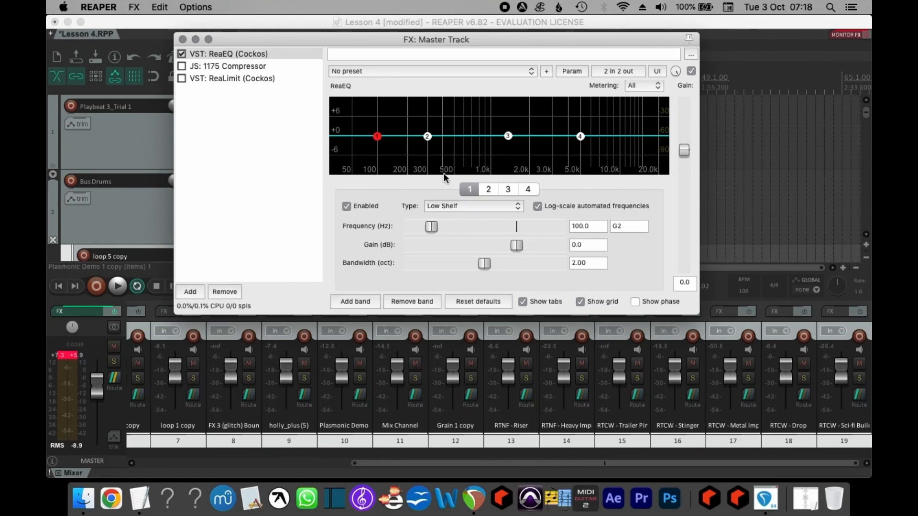
{"action": "left_click", "coordinate": [454, 207]}
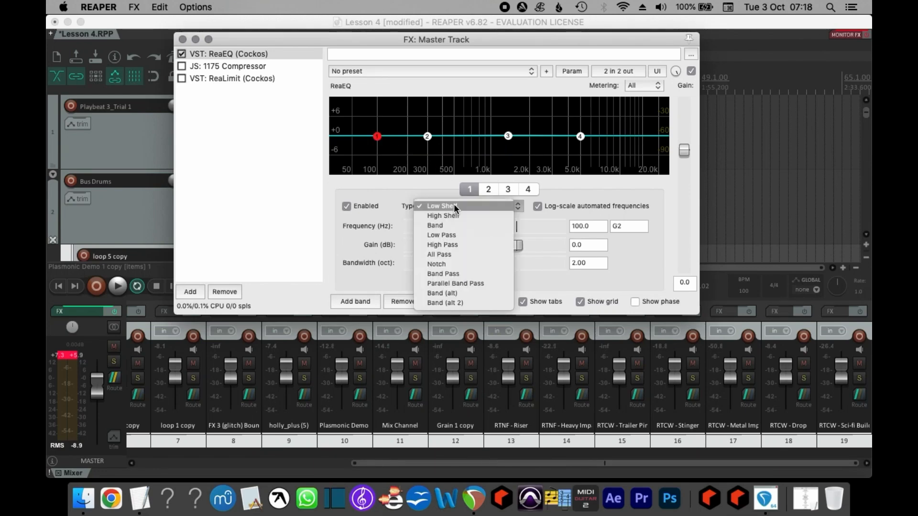
{"action": "left_click", "coordinate": [444, 245]}
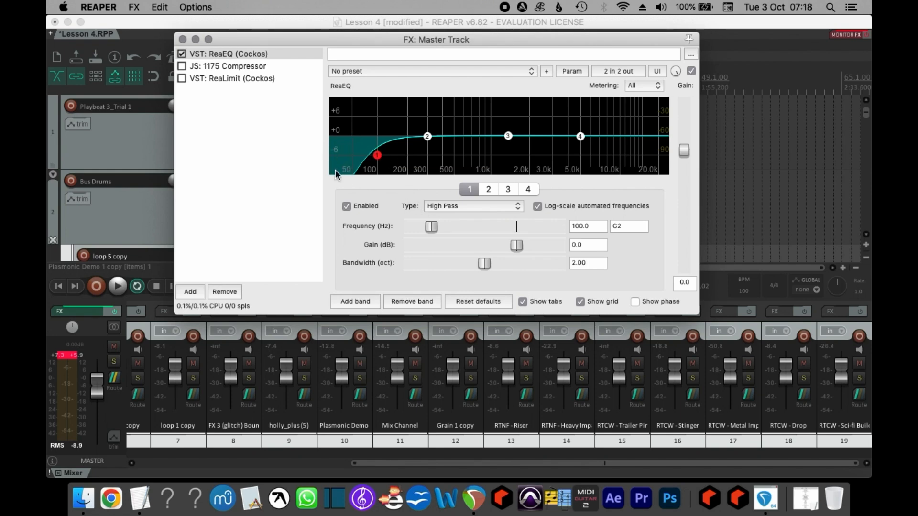
{"action": "left_click_drag", "start_coordinate": [376, 155], "coordinate": [337, 153]}
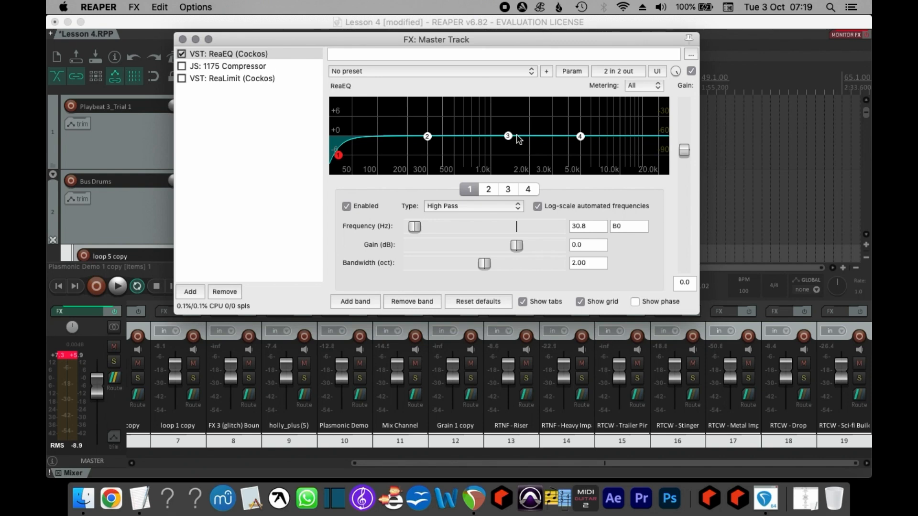
Play the beat and drag the master ReaEQ's fourth band to a high-shelf boost of about 1.2 dB near 3884 Hz.
{"action": "mouse_move", "coordinate": [580, 137]}
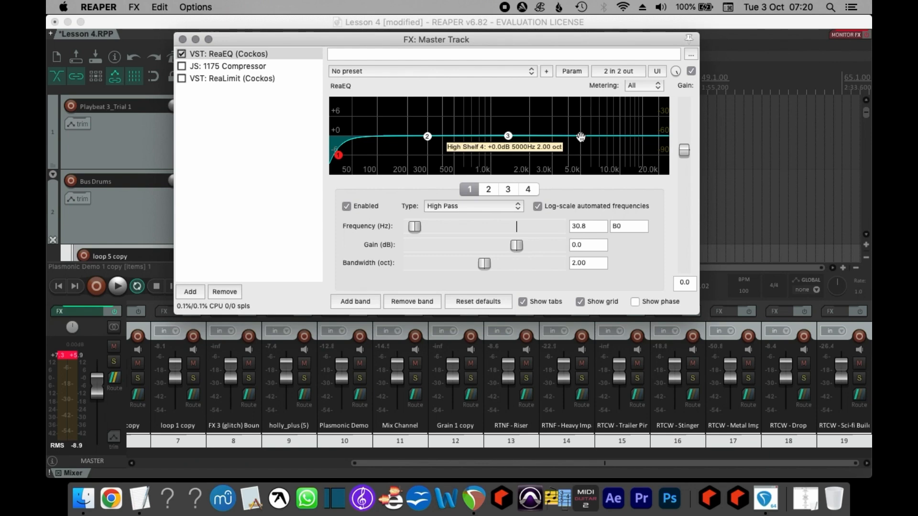
{"action": "left_click", "coordinate": [581, 137]}
{"action": "key", "text": "space"}
{"action": "mouse_move", "coordinate": [581, 137]}
{"action": "left_mouse_down"}
{"action": "mouse_move", "coordinate": [568, 98]}
{"action": "mouse_move", "coordinate": [557, 136]}
{"action": "mouse_move", "coordinate": [566, 133]}
{"action": "left_mouse_up"}
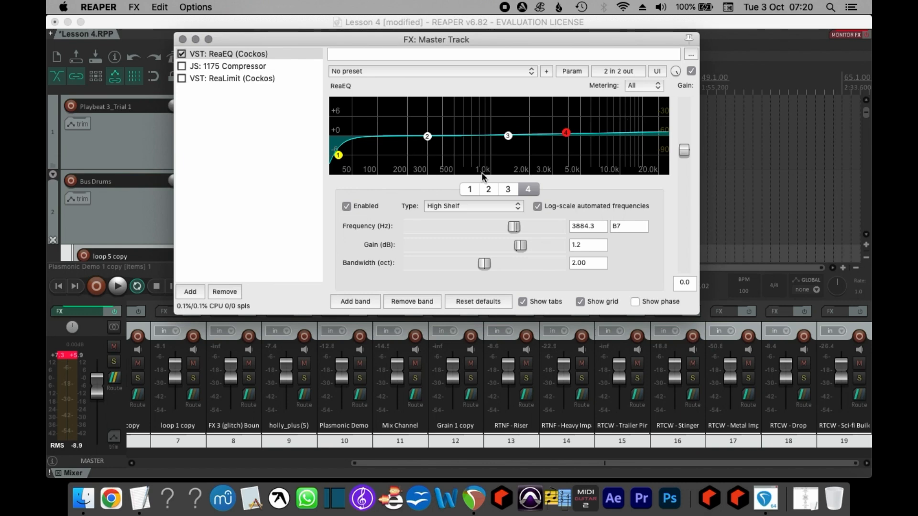
{"action": "left_click", "coordinate": [487, 190]}
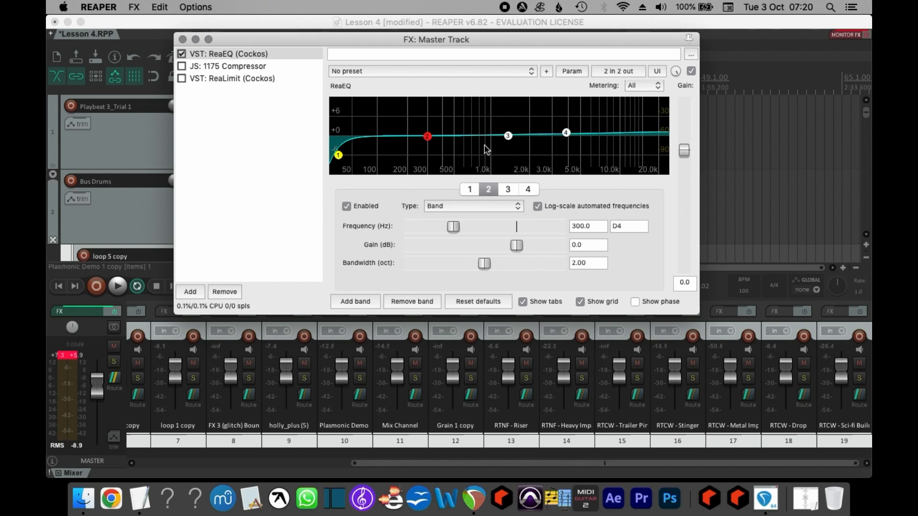
{"action": "left_click", "coordinate": [507, 136]}
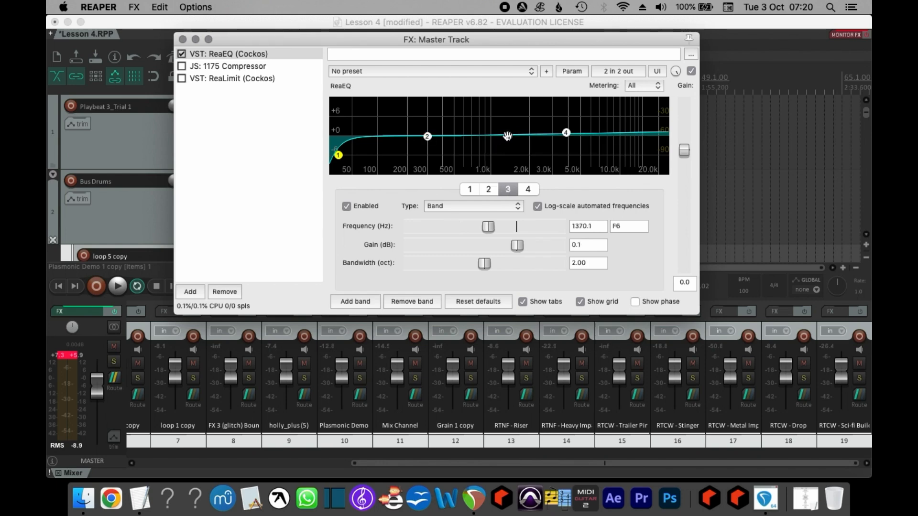
{"action": "left_click", "coordinate": [463, 207]}
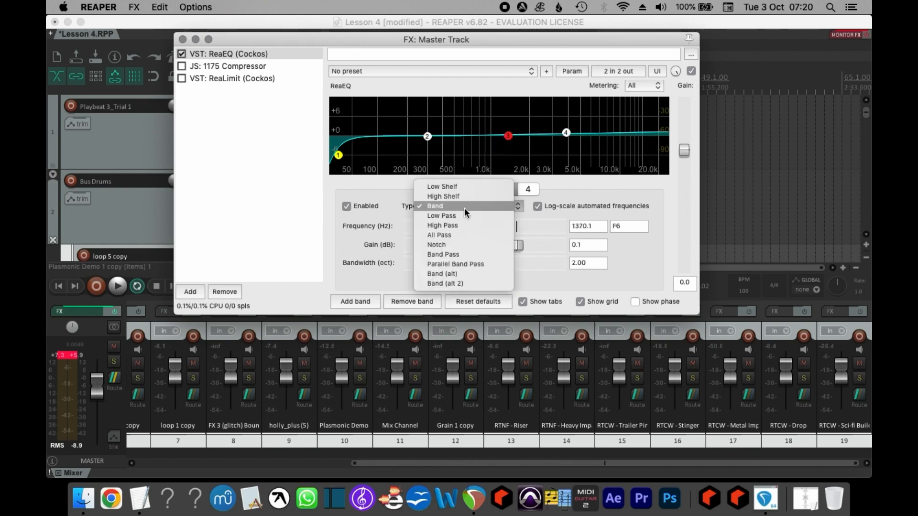
{"action": "left_click", "coordinate": [446, 225]}
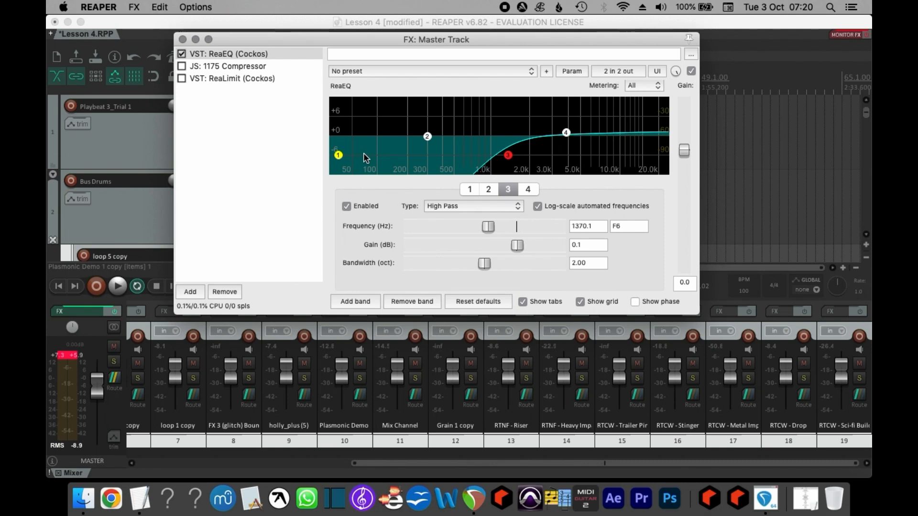
{"action": "key", "text": "super+z"}
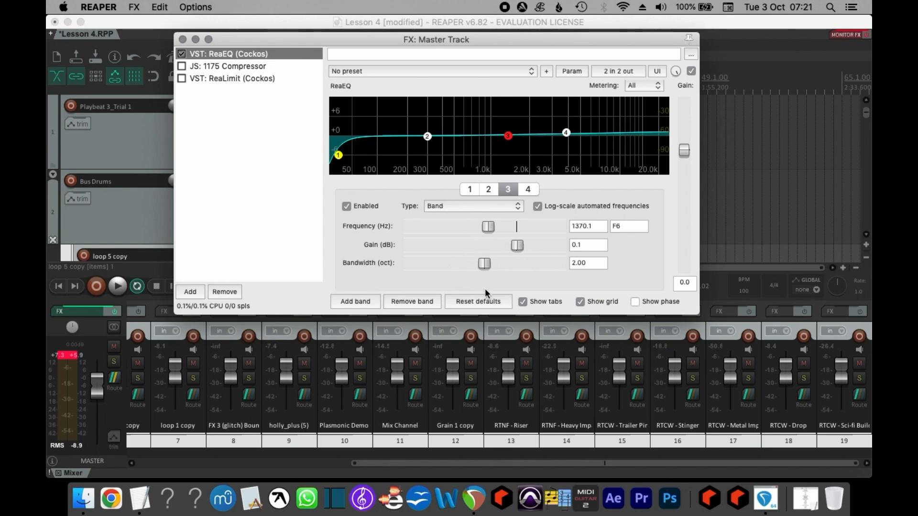
Turn the master ReaEQ's third band into a narrow cut at about 197 Hz, -3.1 dB, with 0.06-octave bandwidth.
{"action": "left_click_drag", "start_coordinate": [508, 136], "coordinate": [476, 137]}
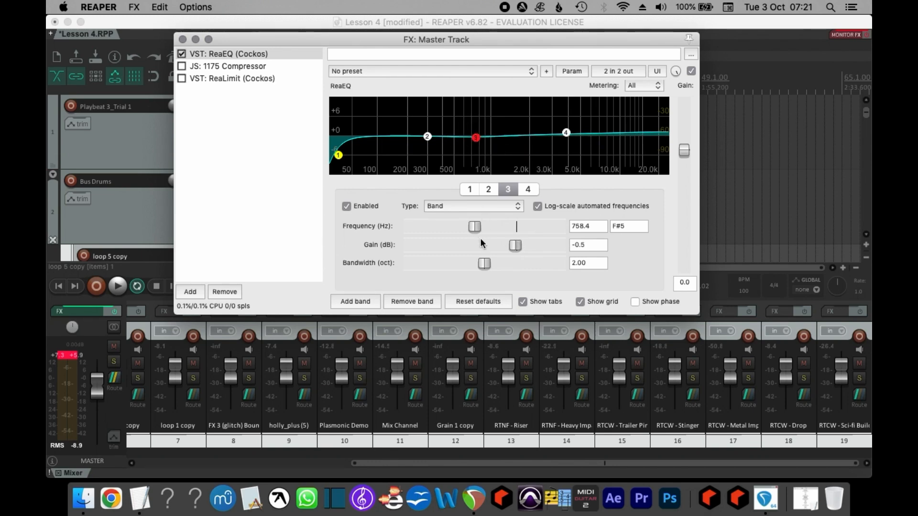
{"action": "left_click", "coordinate": [469, 138]}
{"action": "left_click_drag", "start_coordinate": [469, 138], "coordinate": [407, 144]}
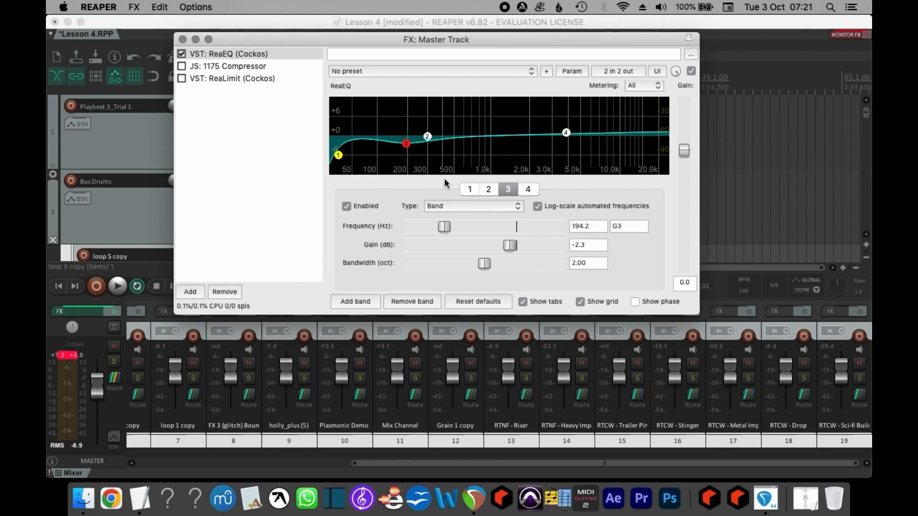
{"action": "left_click_drag", "start_coordinate": [484, 263], "coordinate": [410, 260]}
{"action": "mouse_move", "coordinate": [407, 143]}
{"action": "mouse_move", "coordinate": [407, 143]}
{"action": "left_mouse_down"}
{"action": "mouse_move", "coordinate": [405, 155]}
{"action": "mouse_move", "coordinate": [407, 147]}
{"action": "left_mouse_up"}
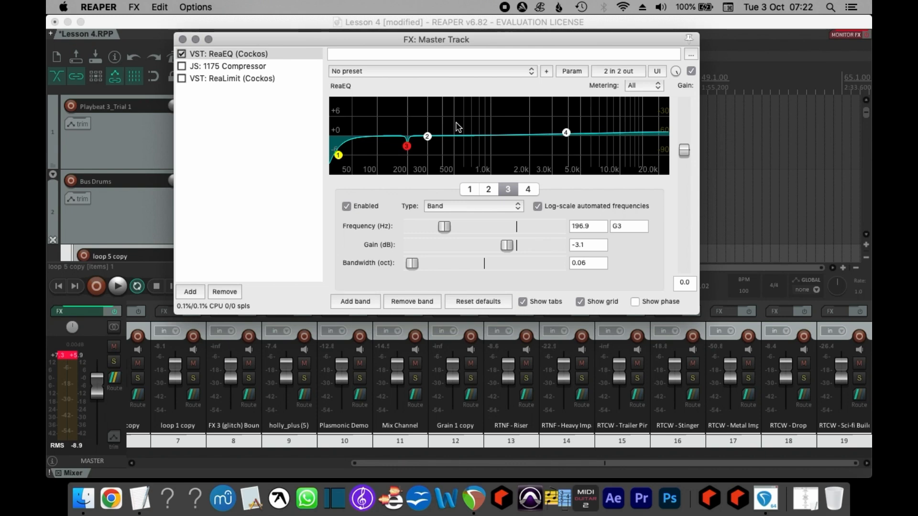
Sweep the master ReaEQ's high-pass band up and back down, leaving it at about 29.5 Hz.
{"action": "mouse_move", "coordinate": [338, 155]}
{"action": "left_click_drag", "start_coordinate": [338, 157], "coordinate": [375, 157]}
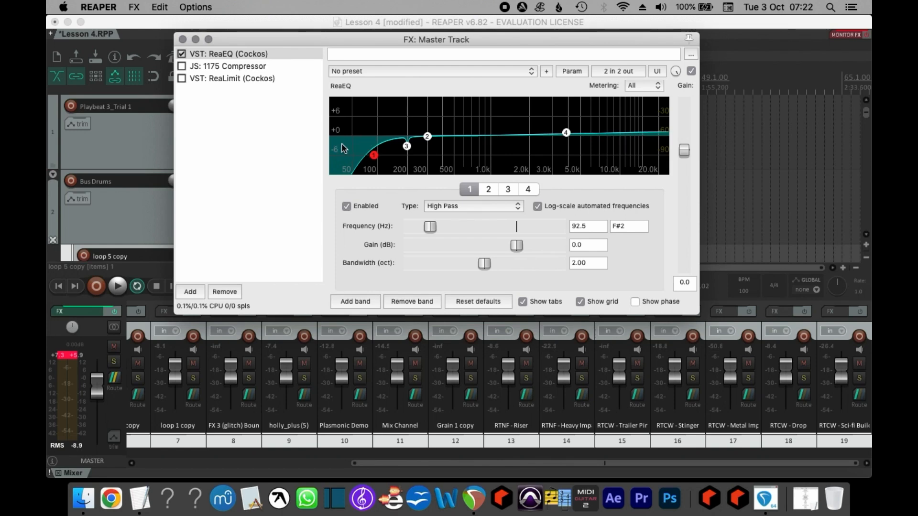
{"action": "mouse_move", "coordinate": [373, 155]}
{"action": "left_click_drag", "start_coordinate": [374, 155], "coordinate": [435, 155]}
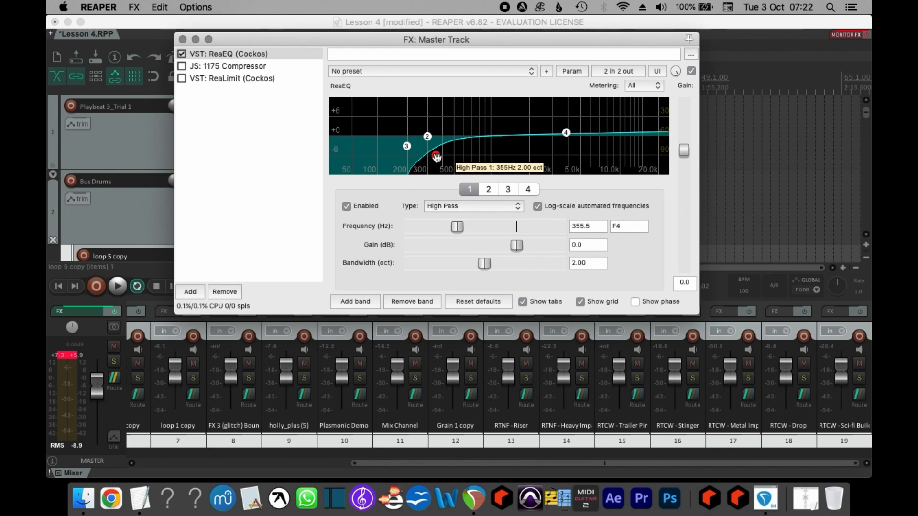
{"action": "left_click_drag", "start_coordinate": [436, 157], "coordinate": [337, 151]}
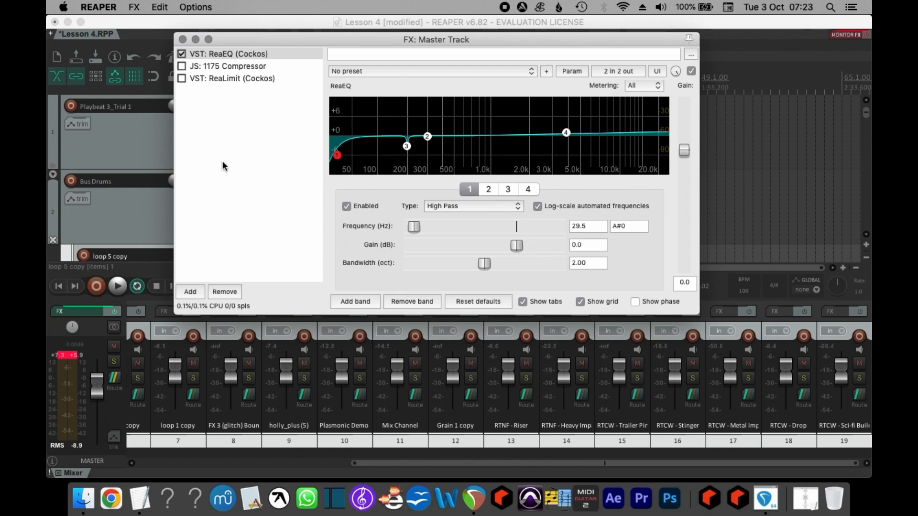
Open the 1175 Compressor in the master FX chain and enable it.
{"action": "left_click", "coordinate": [241, 66]}
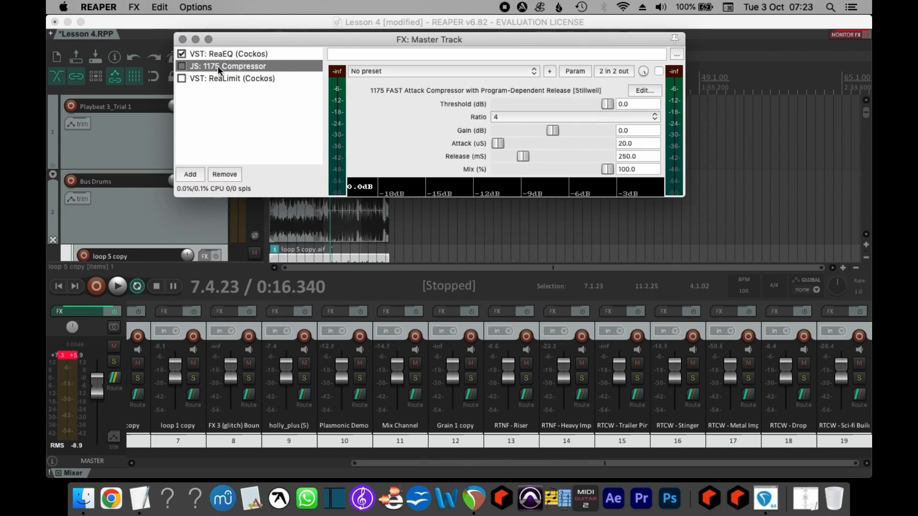
{"action": "left_click", "coordinate": [185, 65]}
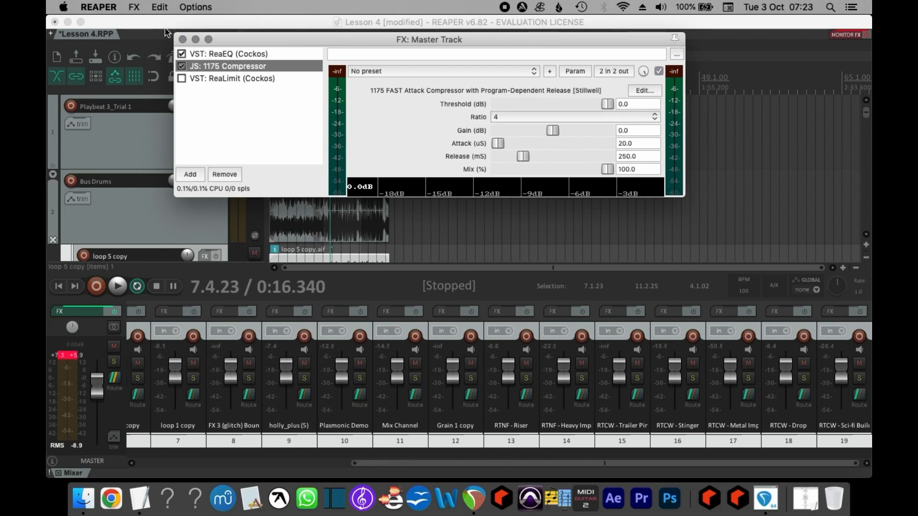
{"action": "left_click", "coordinate": [143, 11]}
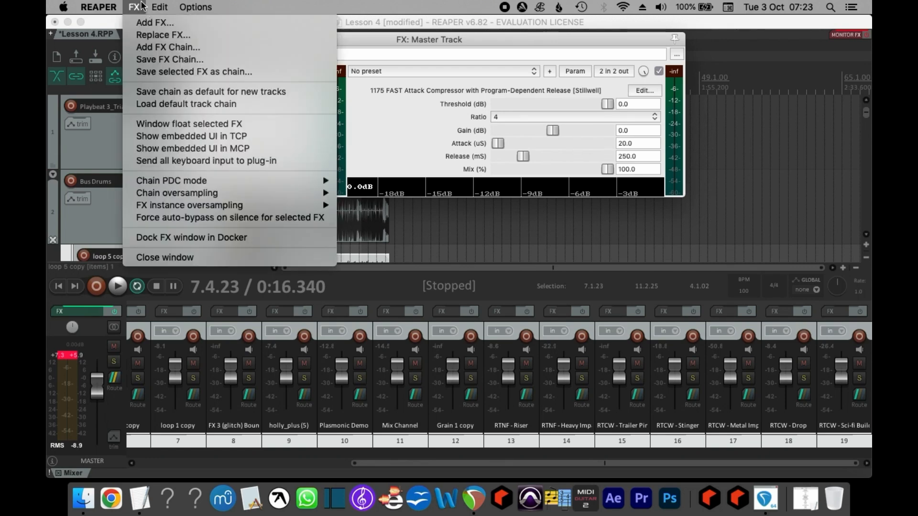
{"action": "left_click", "coordinate": [142, 5]}
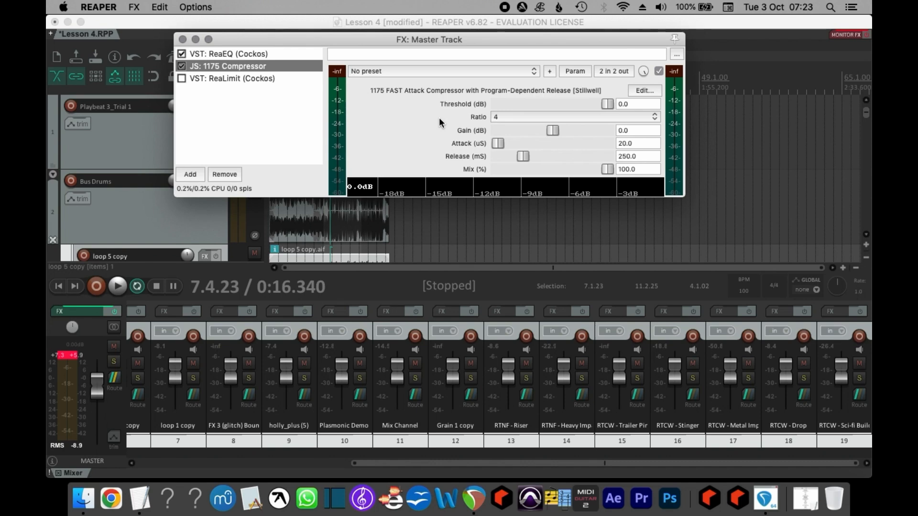
{"action": "left_click", "coordinate": [425, 41]}
{"action": "mouse_move", "coordinate": [426, 41]}
{"action": "left_mouse_down"}
{"action": "mouse_move", "coordinate": [482, 27]}
{"action": "mouse_move", "coordinate": [390, 31]}
{"action": "mouse_move", "coordinate": [410, 45]}
{"action": "mouse_move", "coordinate": [432, 38]}
{"action": "left_mouse_up"}
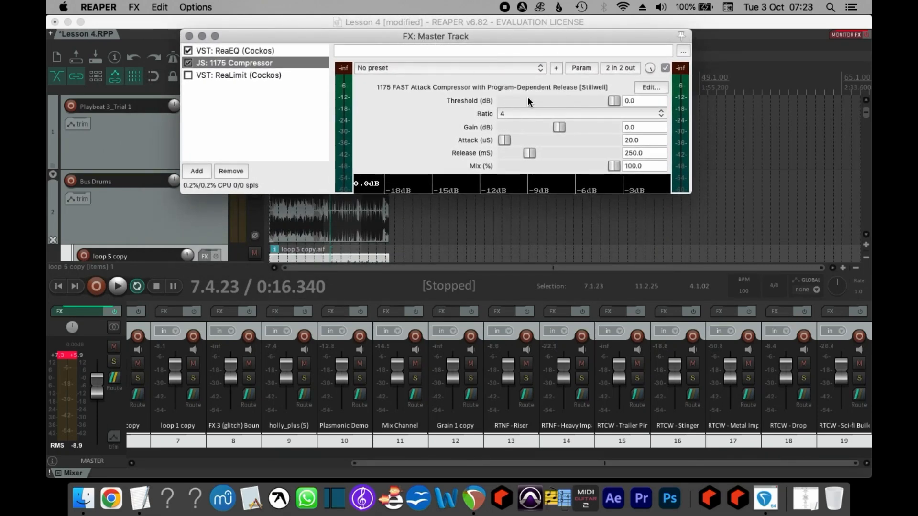
Lower the compressor threshold to about -6.1 dB while playing the beat.
{"action": "left_click_drag", "start_coordinate": [615, 101], "coordinate": [609, 106]}
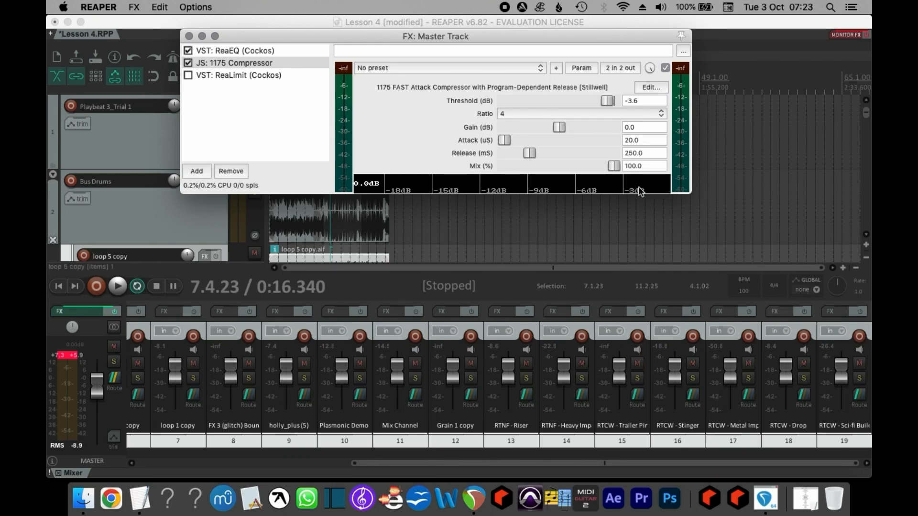
{"action": "key", "text": "space"}
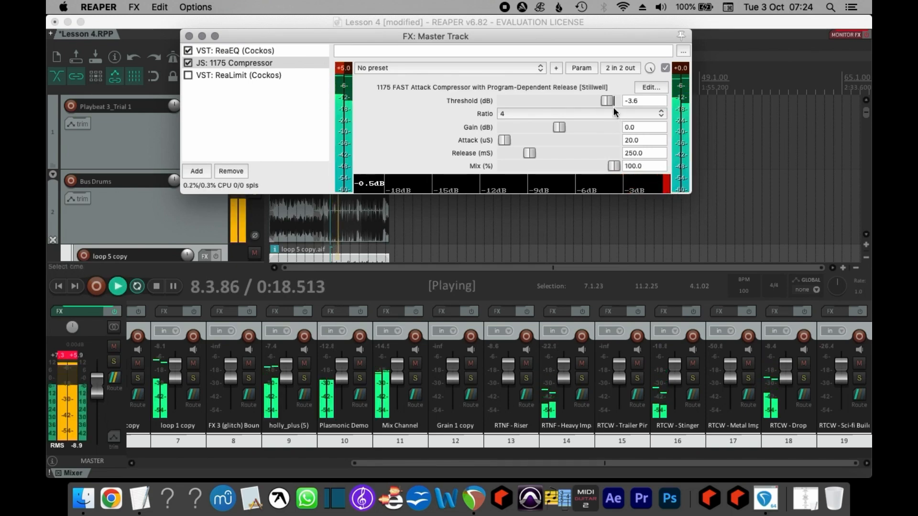
{"action": "mouse_move", "coordinate": [606, 101]}
{"action": "left_mouse_down"}
{"action": "mouse_move", "coordinate": [568, 102]}
{"action": "mouse_move", "coordinate": [601, 101]}
{"action": "left_mouse_up"}
{"action": "key", "text": "space"}
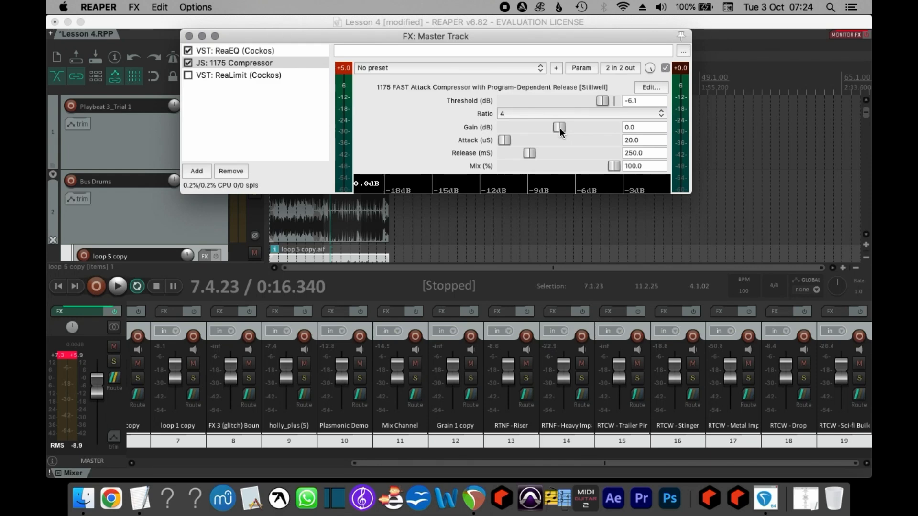
Set the compressor's gain to about 1.3 dB, attack to 60 µs and release to about 267 ms, keeping mix at 100%.
{"action": "key", "text": "space"}
{"action": "left_click_drag", "start_coordinate": [561, 128], "coordinate": [564, 128]}
{"action": "key", "text": "space"}
{"action": "left_click_drag", "start_coordinate": [613, 167], "coordinate": [654, 165]}
{"action": "left_click", "coordinate": [614, 165]}
{"action": "left_click_drag", "start_coordinate": [614, 163], "coordinate": [595, 166]}
{"action": "left_click_drag", "start_coordinate": [512, 153], "coordinate": [529, 159]}
{"action": "mouse_move", "coordinate": [508, 137]}
{"action": "left_mouse_down"}
{"action": "mouse_move", "coordinate": [520, 143]}
{"action": "mouse_move", "coordinate": [509, 147]}
{"action": "left_mouse_up"}
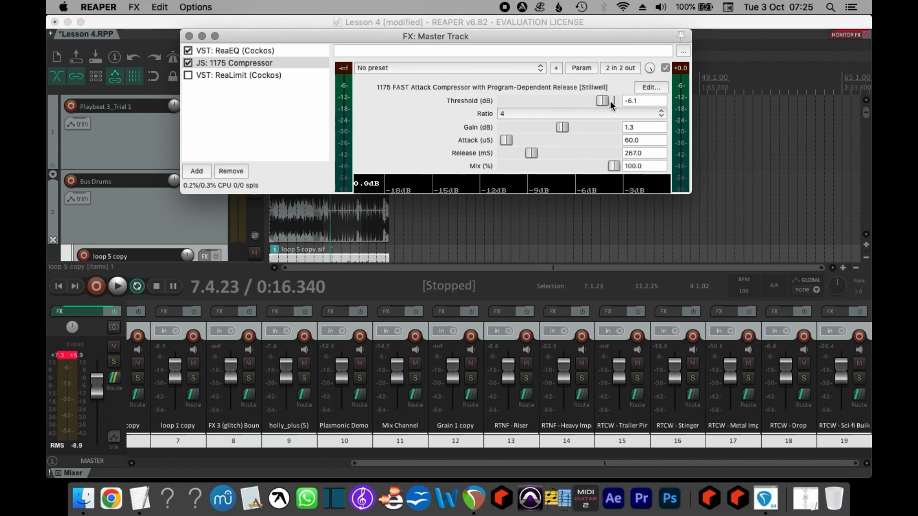
{"action": "left_click", "coordinate": [564, 128]}
{"action": "left_click_drag", "start_coordinate": [562, 125], "coordinate": [563, 127]}
Open ReaLimit and set its brickwall ceiling to -0.01 dB.
{"action": "left_click", "coordinate": [245, 77]}
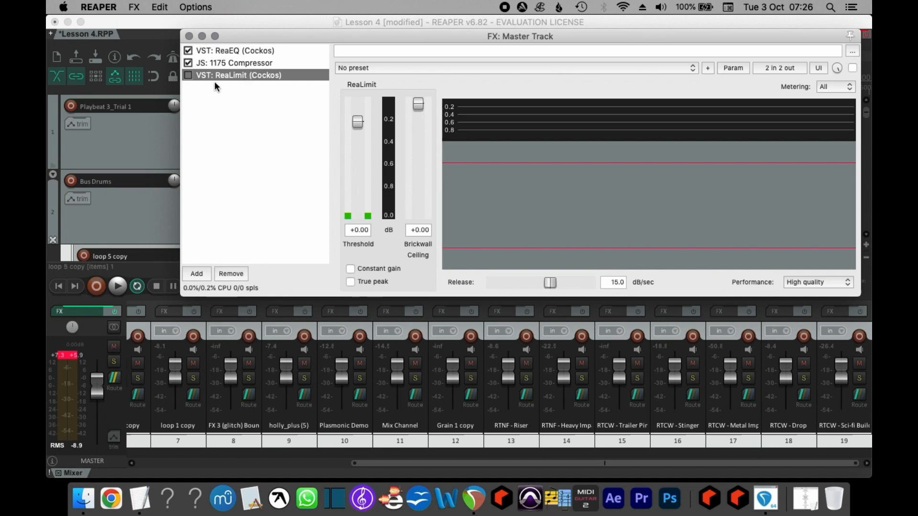
{"action": "left_click", "coordinate": [421, 229]}
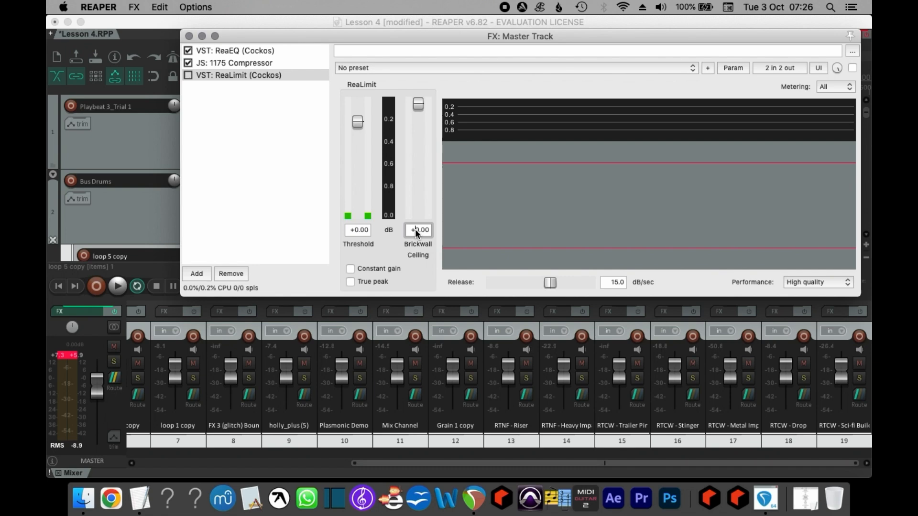
{"action": "key", "text": "BackSpace"}
{"action": "type", "text": "-0.01"}
{"action": "key", "text": "Return"}
Pull ReaLimit's threshold down to about -12.3 dB and enable the limiter while playing.
{"action": "left_click_drag", "start_coordinate": [356, 123], "coordinate": [356, 140]}
{"action": "key", "text": "space"}
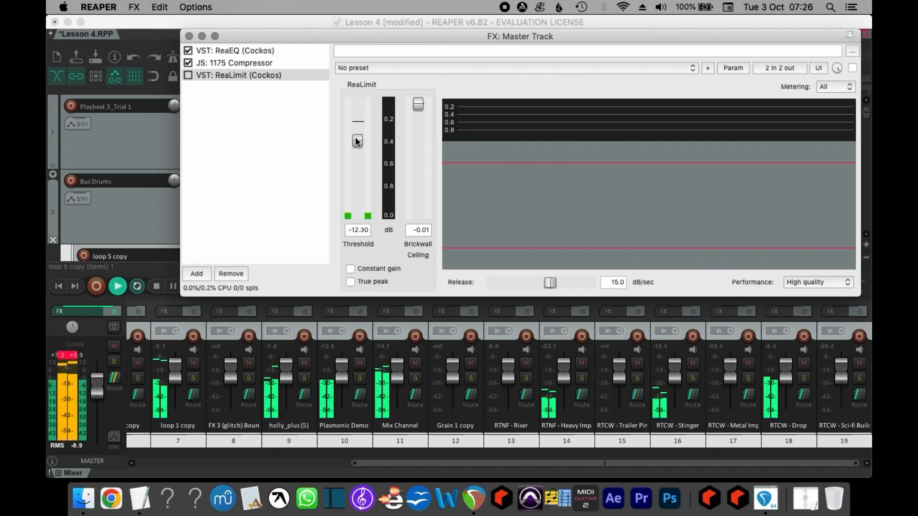
{"action": "left_click", "coordinate": [189, 76]}
{"action": "left_click", "coordinate": [189, 76]}
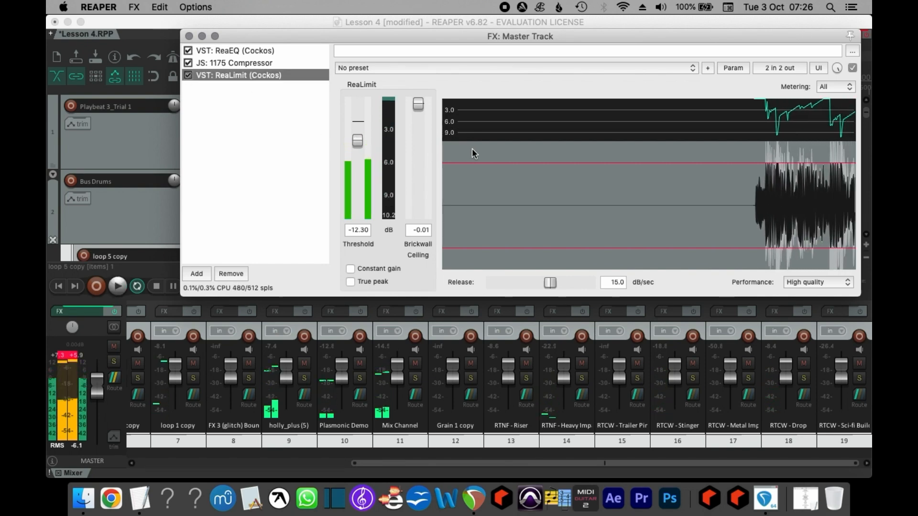
Audition different ReaLimit thresholds during playback, settling on about -4.5 dB, and clear the master clip indicator.
{"action": "left_click_drag", "start_coordinate": [357, 141], "coordinate": [361, 123]}
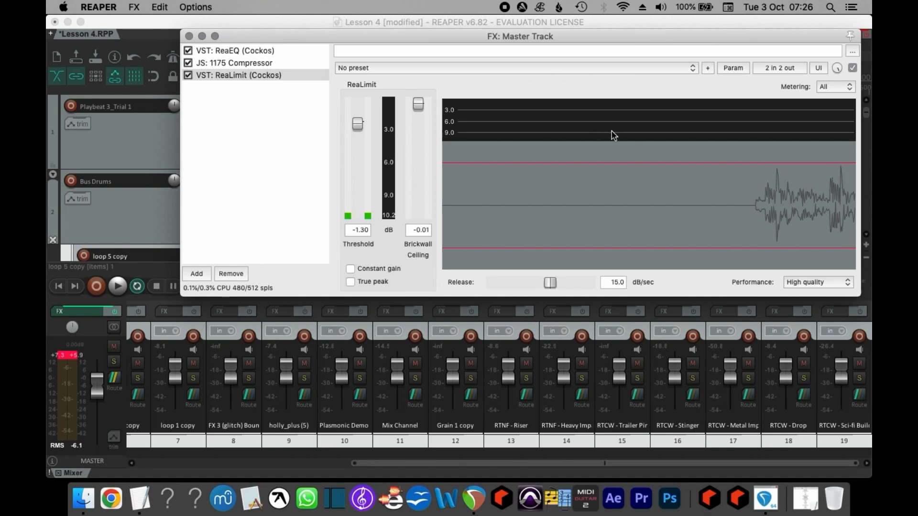
{"action": "key", "text": "space"}
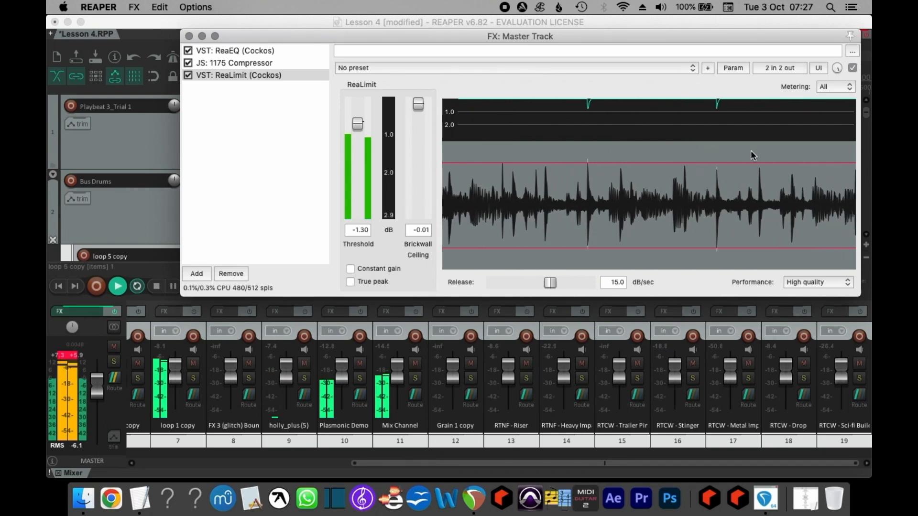
{"action": "left_click_drag", "start_coordinate": [355, 129], "coordinate": [357, 137]}
{"action": "key", "text": "space"}
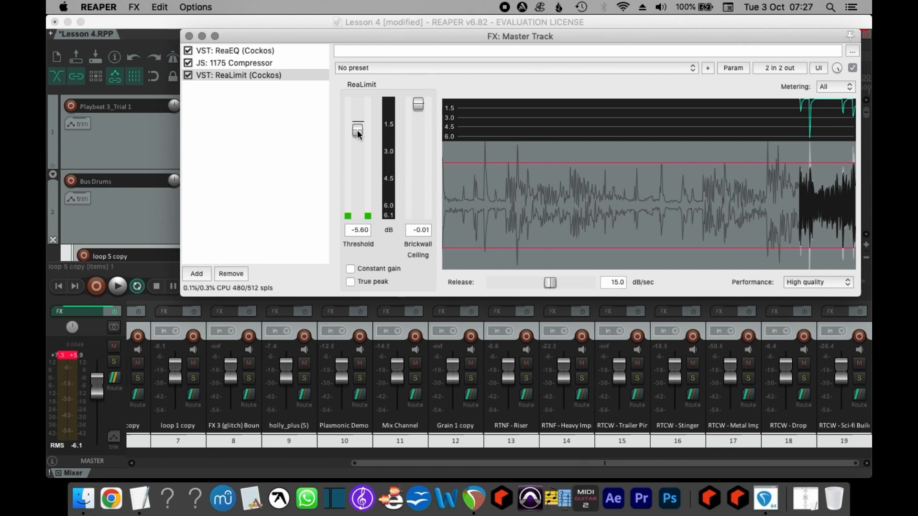
{"action": "left_click_drag", "start_coordinate": [357, 130], "coordinate": [360, 124]}
{"action": "key", "text": "space"}
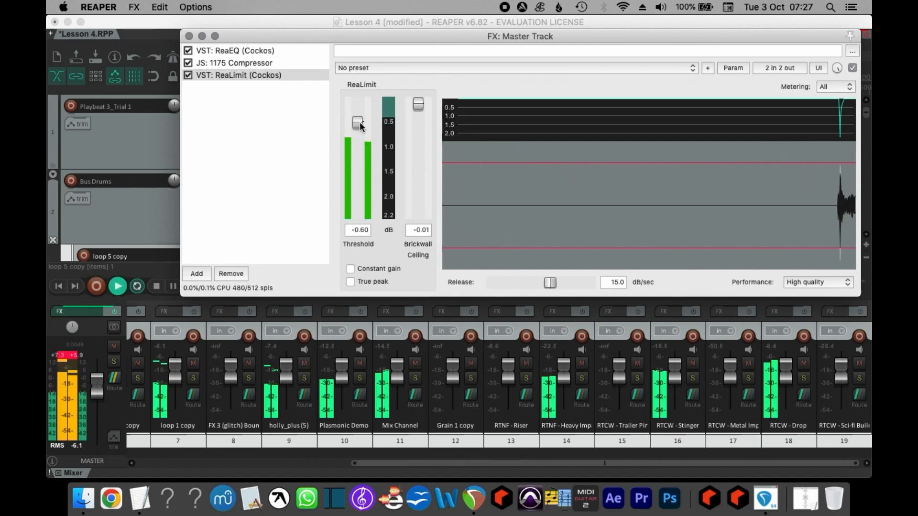
{"action": "left_click", "coordinate": [360, 125]}
{"action": "left_click_drag", "start_coordinate": [360, 126], "coordinate": [361, 132]}
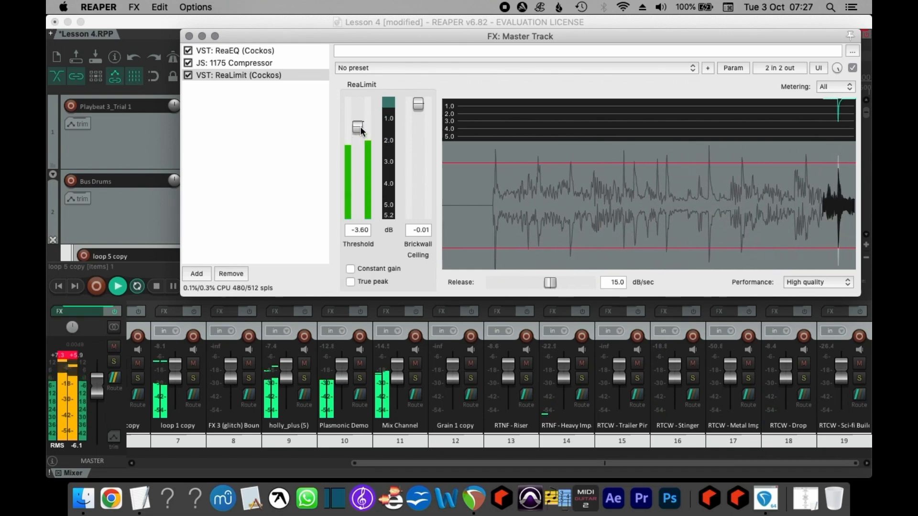
{"action": "key", "text": "space"}
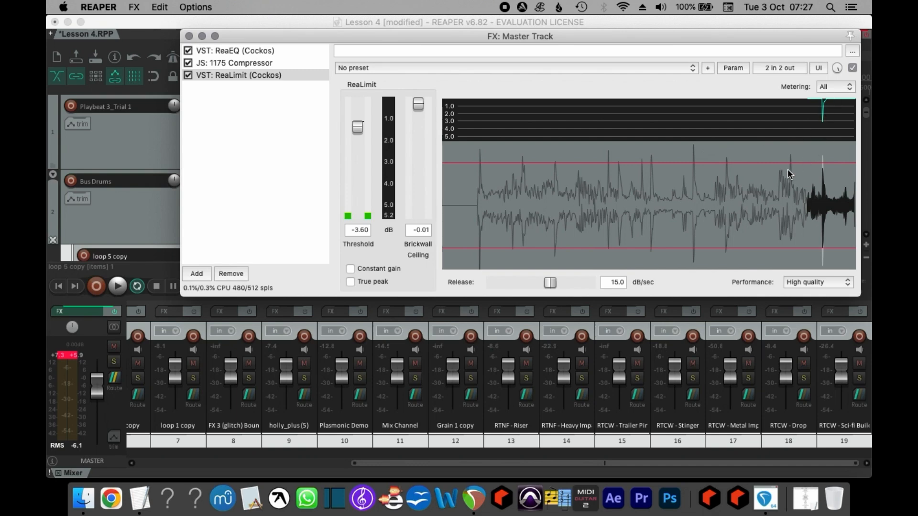
{"action": "key", "text": "space"}
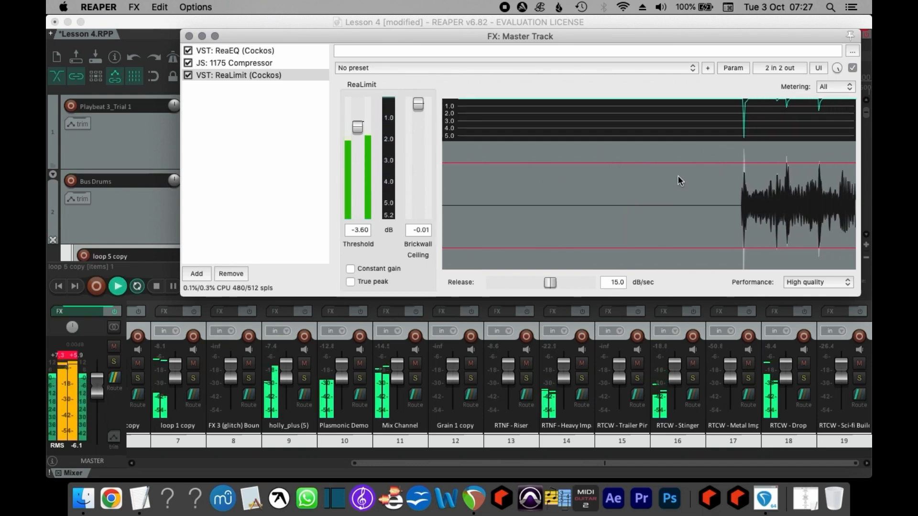
{"action": "mouse_move", "coordinate": [357, 127]}
{"action": "left_mouse_down"}
{"action": "mouse_move", "coordinate": [356, 138]}
{"action": "mouse_move", "coordinate": [358, 129]}
{"action": "left_mouse_up"}
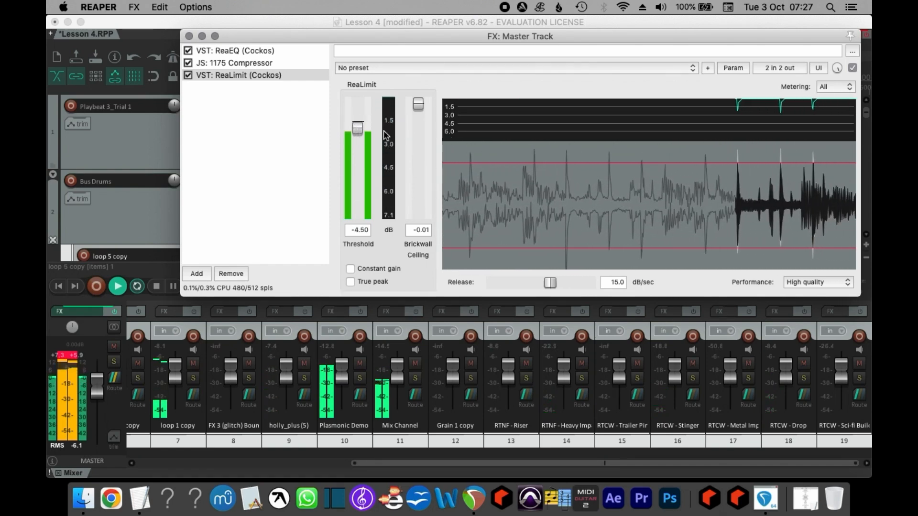
{"action": "left_click", "coordinate": [69, 356]}
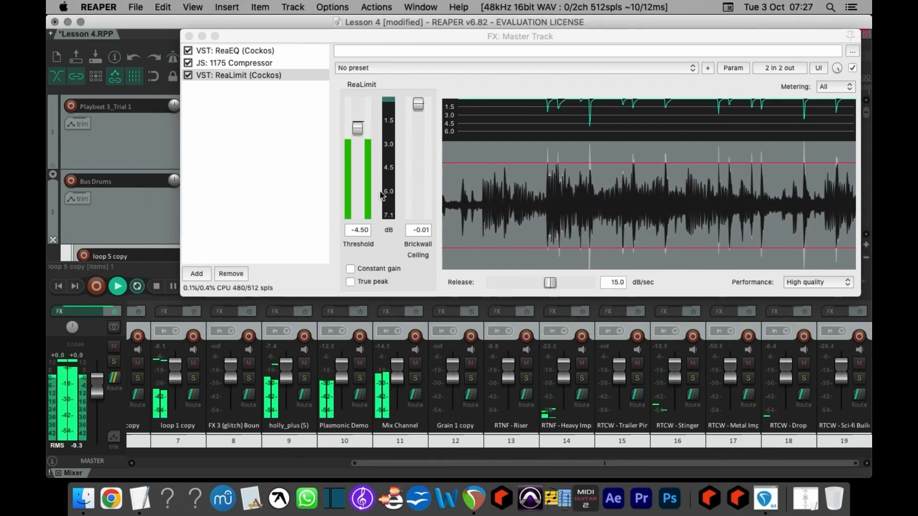
Stop playback and reset the master track's peak meter.
{"action": "key", "text": "space"}
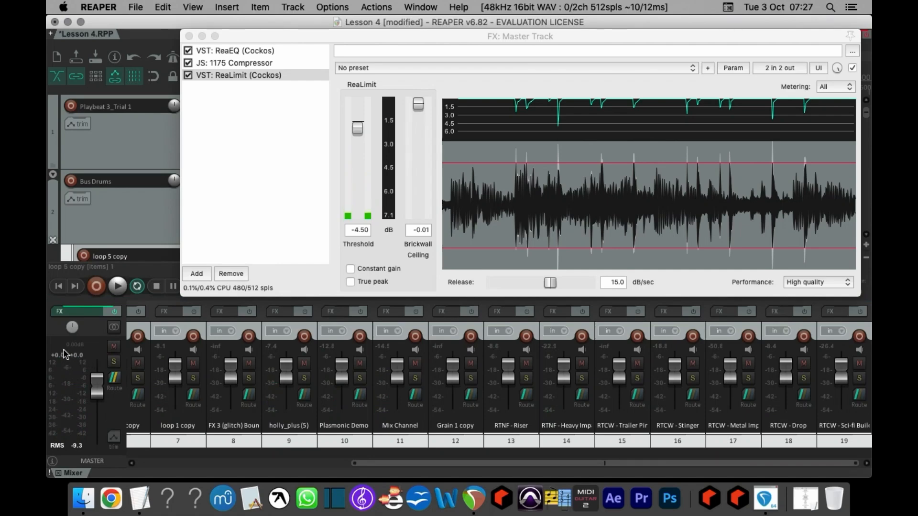
{"action": "left_click", "coordinate": [73, 353]}
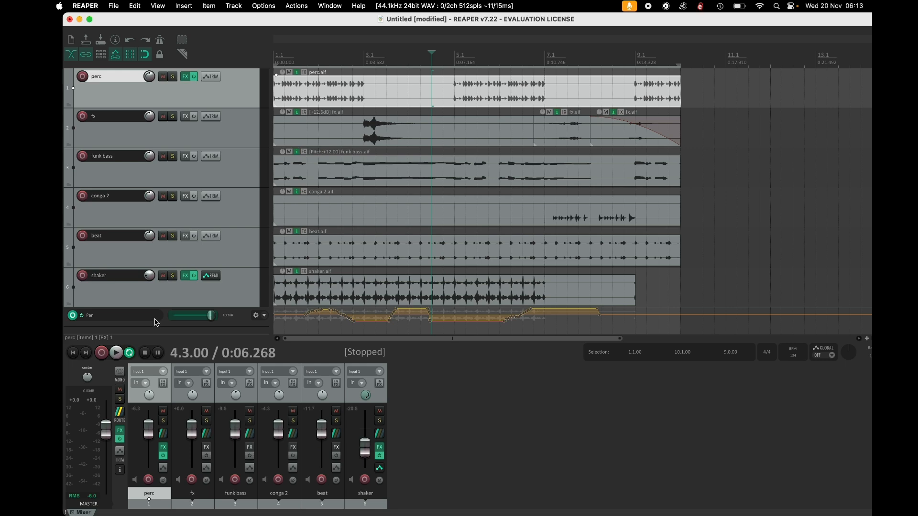
Set the time selection and loop region from bar 1 to bar 10 of the arrangement.
{"action": "left_click", "coordinate": [725, 90]}
{"action": "left_click_drag", "start_coordinate": [679, 65], "coordinate": [154, 95]}
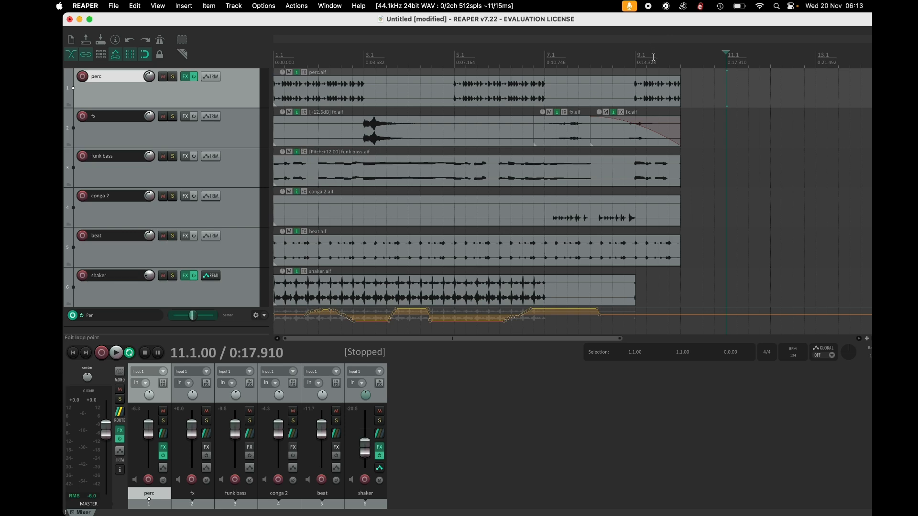
{"action": "left_click", "coordinate": [682, 57]}
{"action": "left_click_drag", "start_coordinate": [683, 57], "coordinate": [277, 71]}
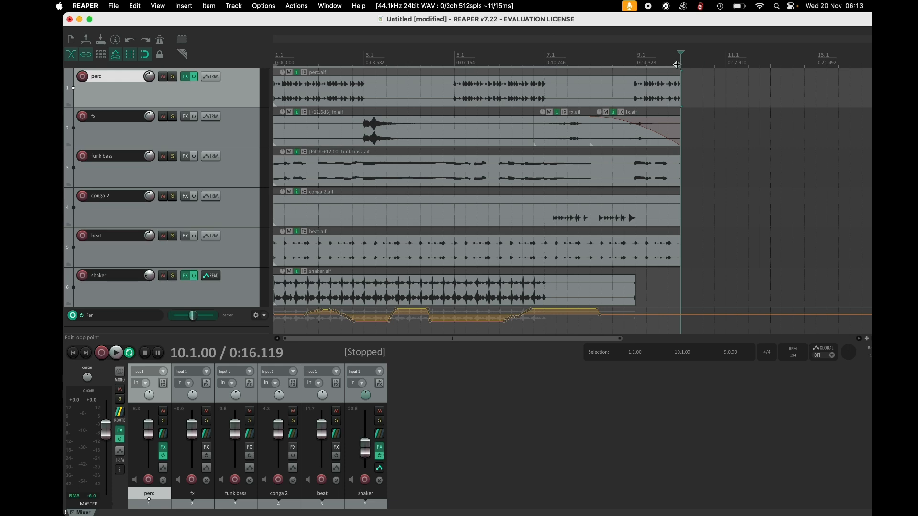
{"action": "scroll", "coordinate": [701, 118], "scroll_direction": "down", "scroll_amount": 3}
{"action": "scroll", "coordinate": [701, 117], "scroll_direction": "down", "scroll_amount": 3}
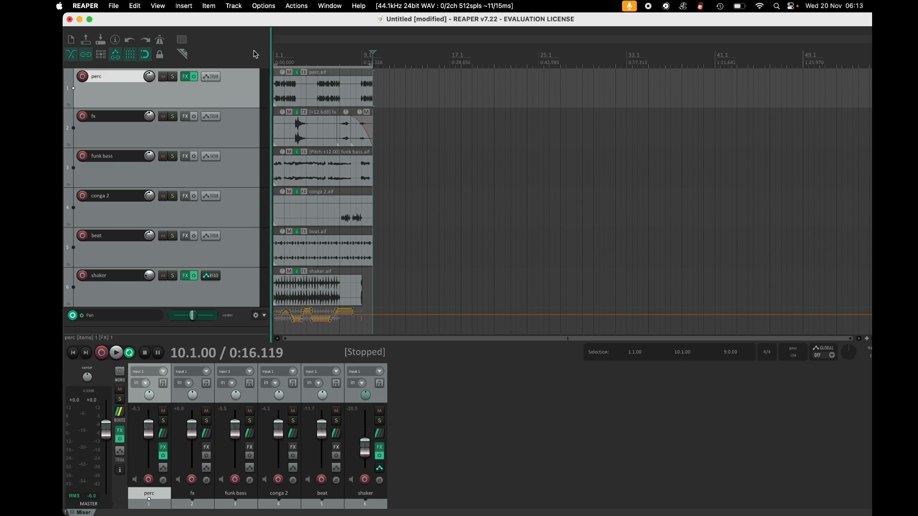
Open the Render to File dialog and set its bounds to the time selection.
{"action": "left_click", "coordinate": [119, 8]}
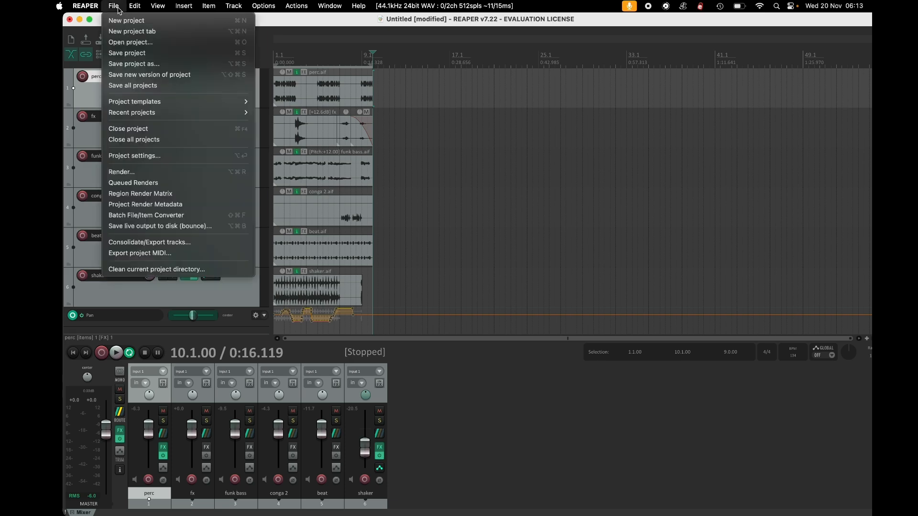
{"action": "left_click", "coordinate": [133, 173]}
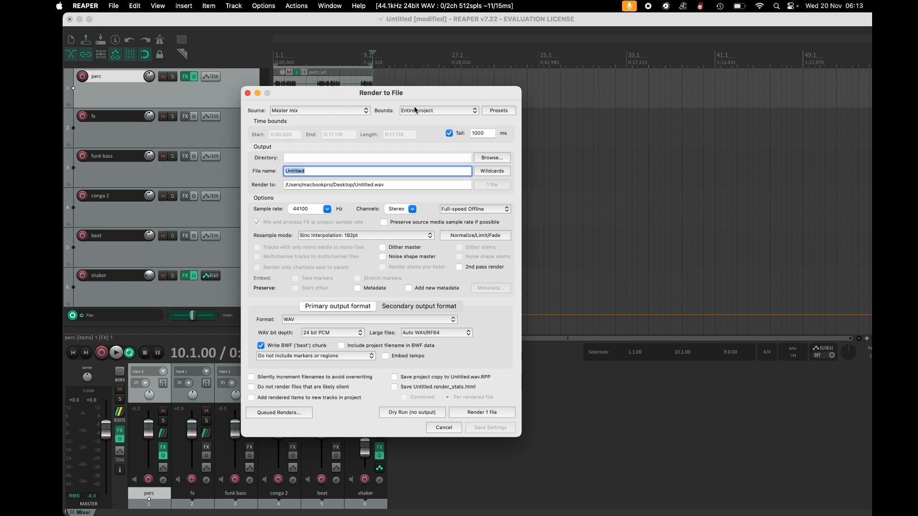
{"action": "left_click", "coordinate": [427, 112]}
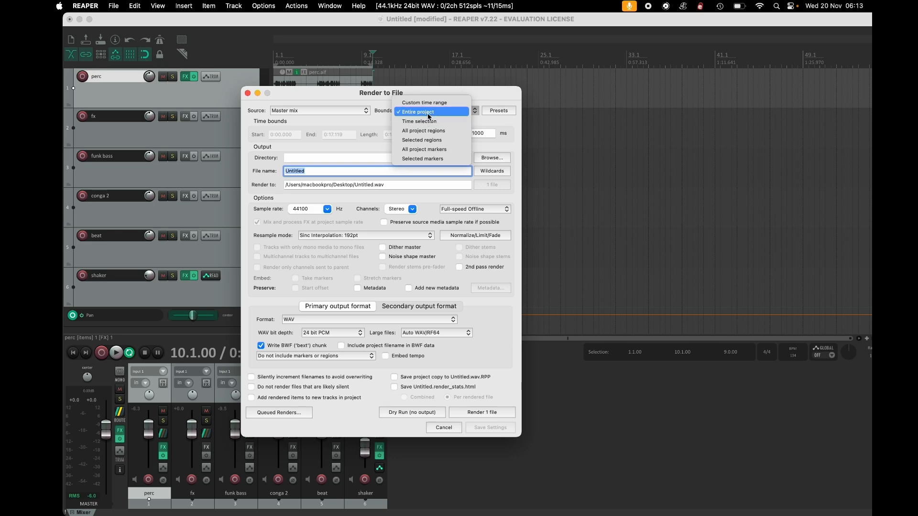
{"action": "left_click", "coordinate": [428, 122]}
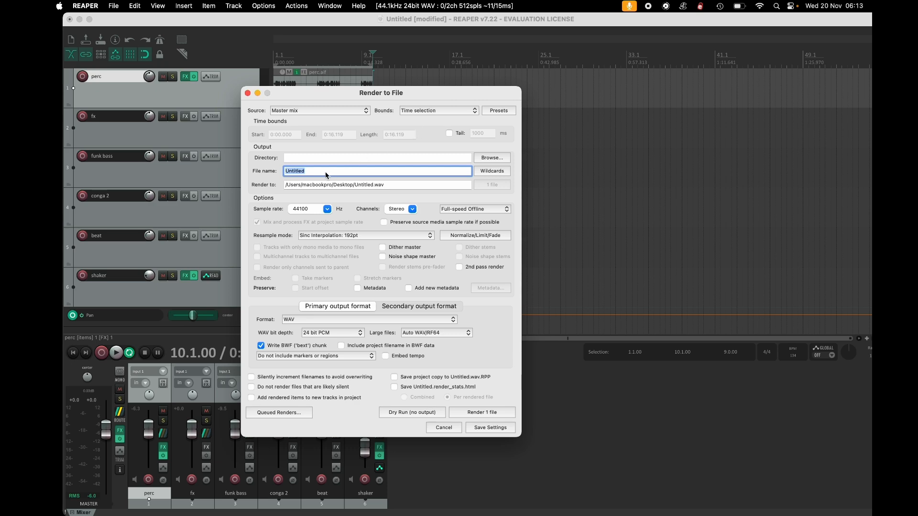
Browse for the render output directory and choose the Desktop folder.
{"action": "left_click", "coordinate": [487, 159]}
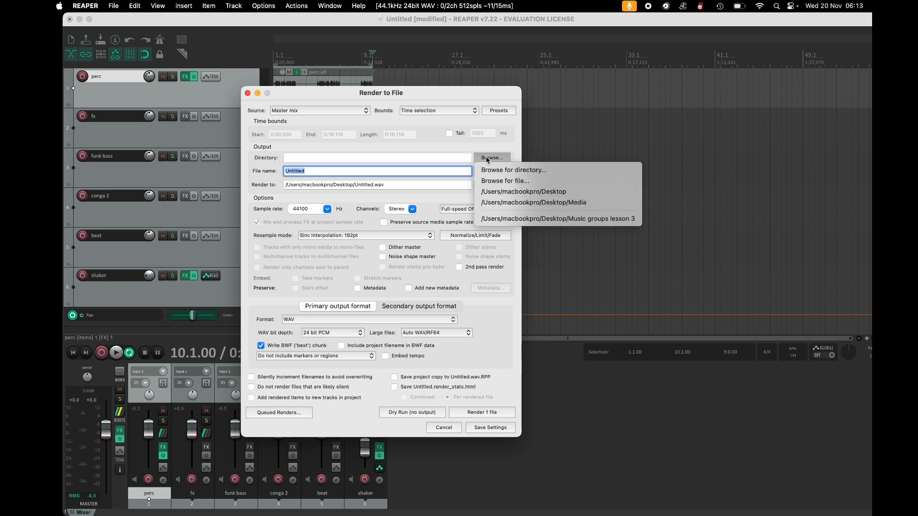
{"action": "left_click", "coordinate": [494, 171]}
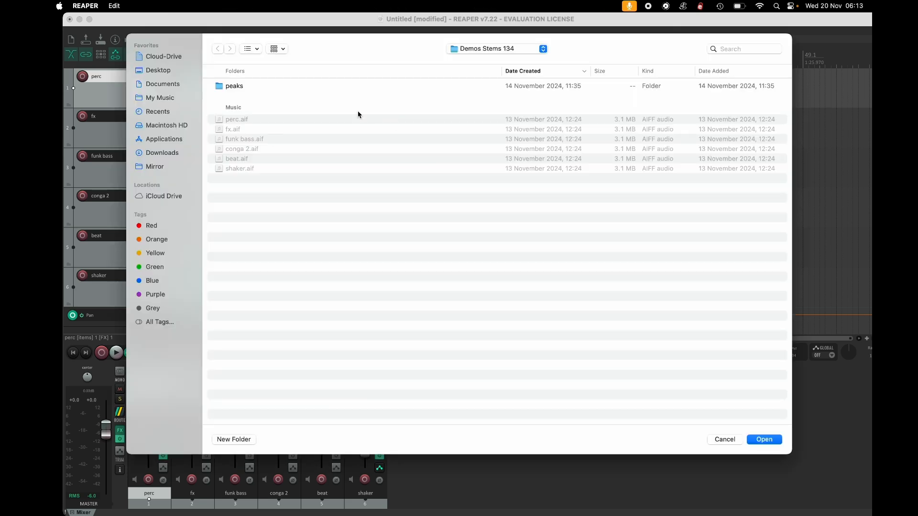
{"action": "left_click", "coordinate": [174, 74]}
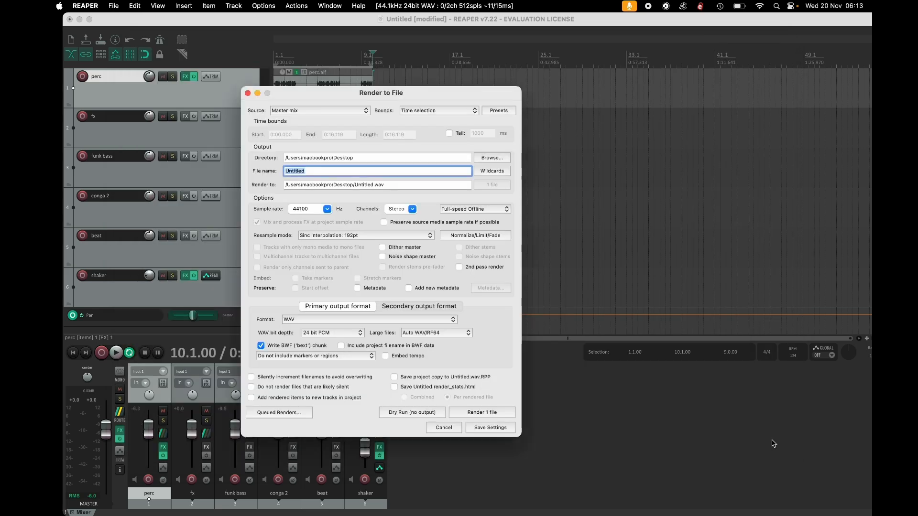
{"action": "left_click", "coordinate": [774, 442]}
Name the render file finished and set the sample rate to 48000 Hz.
{"action": "type", "text": "finished"}
{"action": "left_click", "coordinate": [326, 210]}
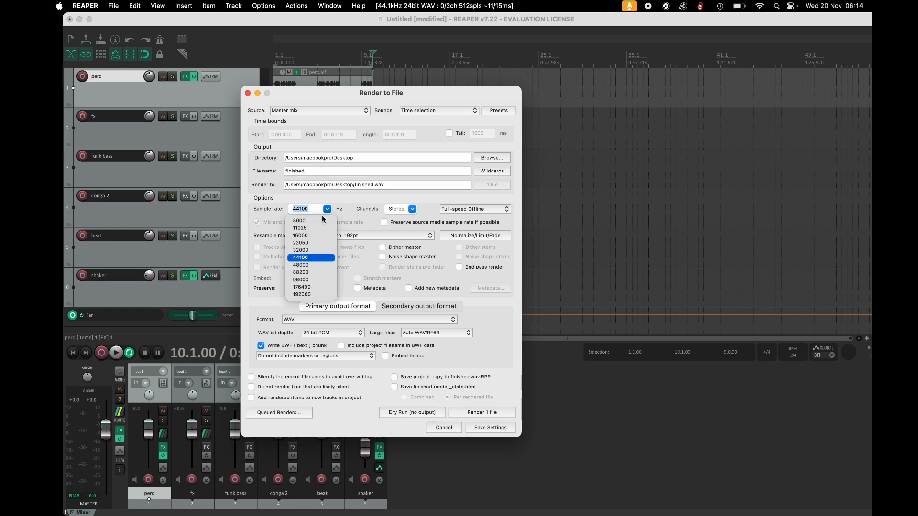
{"action": "left_click", "coordinate": [307, 266]}
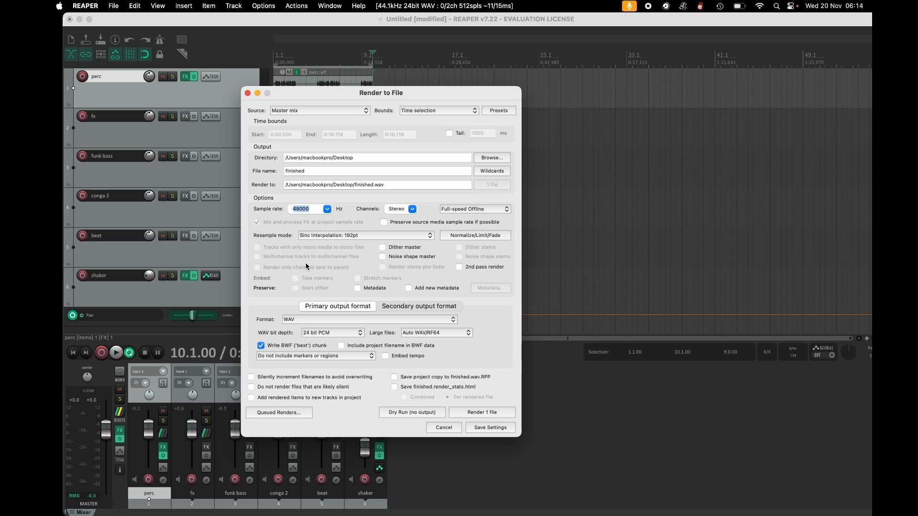
{"action": "left_click", "coordinate": [327, 210]}
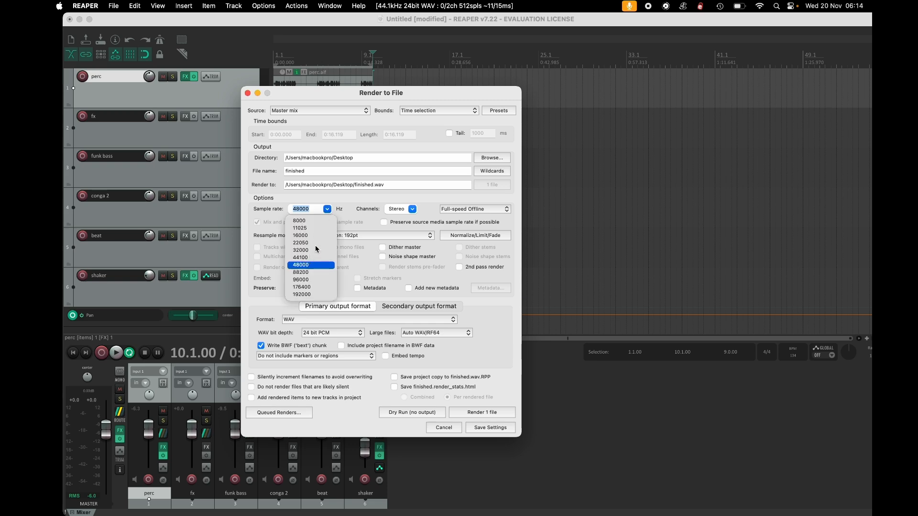
{"action": "left_click", "coordinate": [348, 217]}
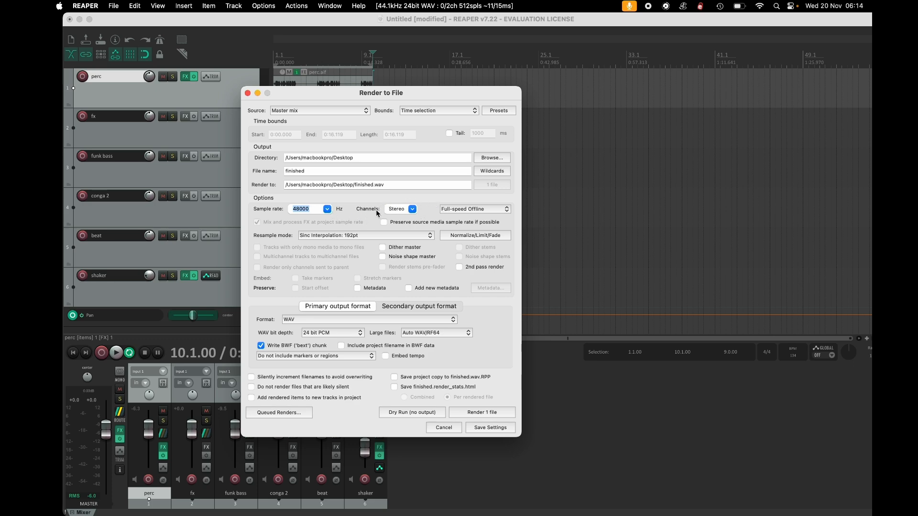
Add an MPEG-4/MOV secondary output alongside the WAV primary format and render both files.
{"action": "left_click", "coordinate": [320, 323]}
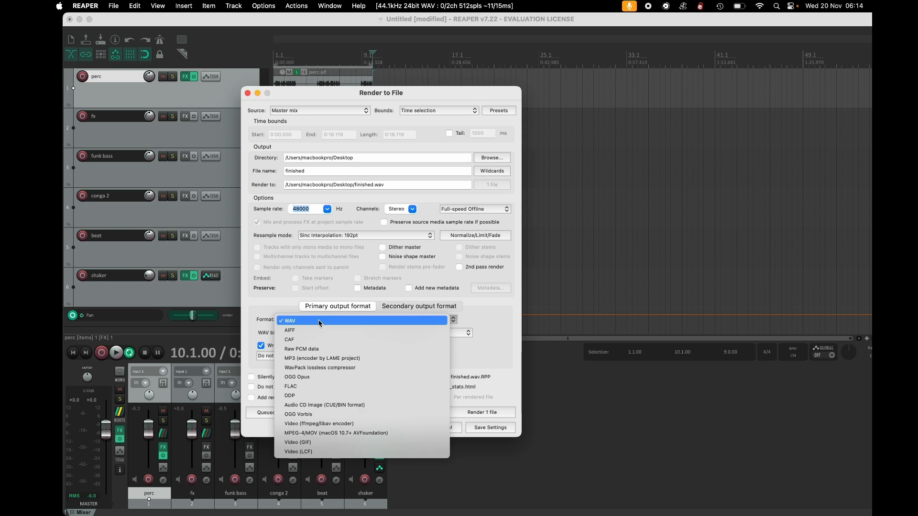
{"action": "left_click", "coordinate": [316, 322]}
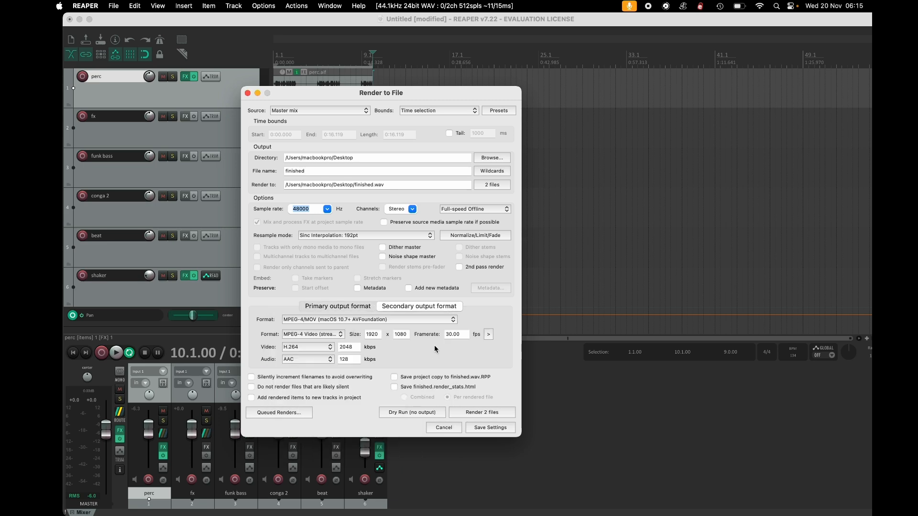
{"action": "left_click", "coordinate": [313, 319]}
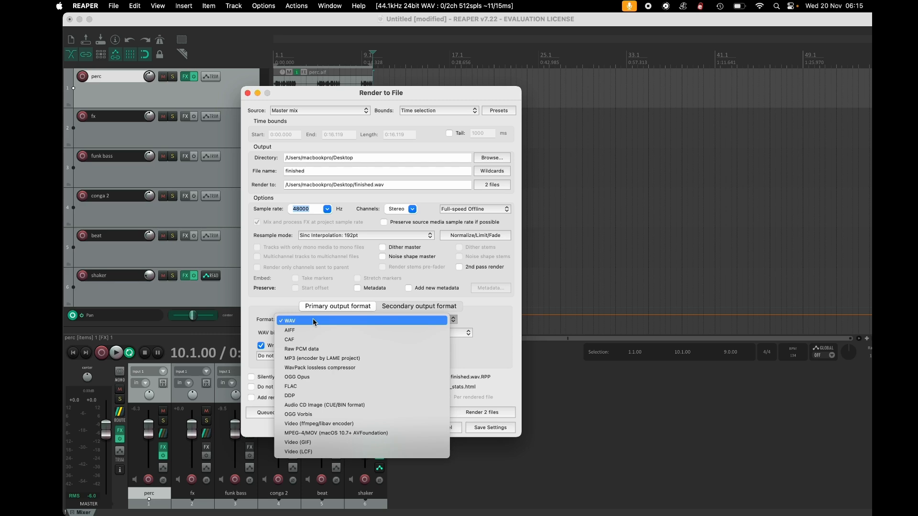
{"action": "left_click", "coordinate": [278, 307]}
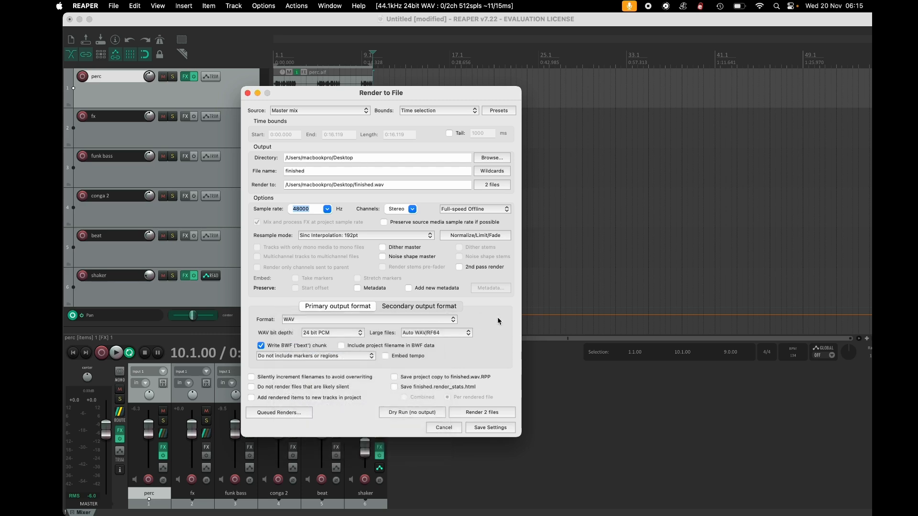
{"action": "left_click", "coordinate": [483, 412]}
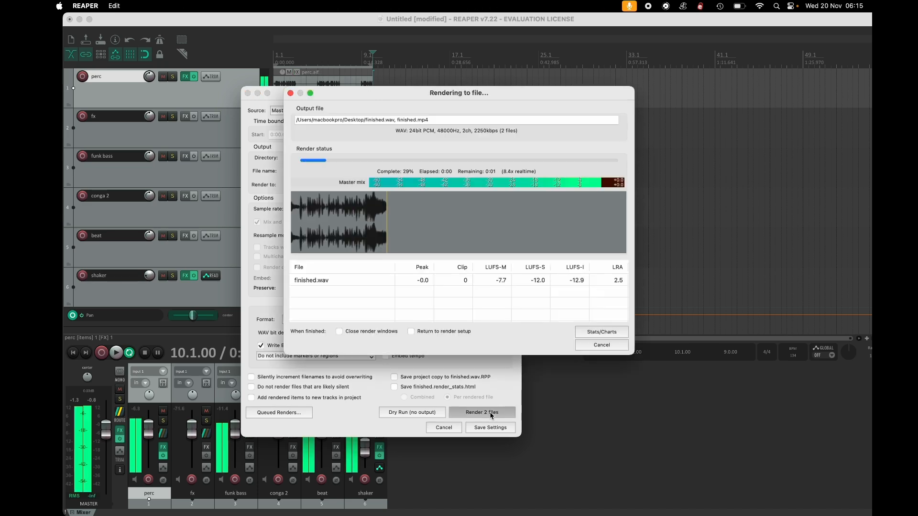